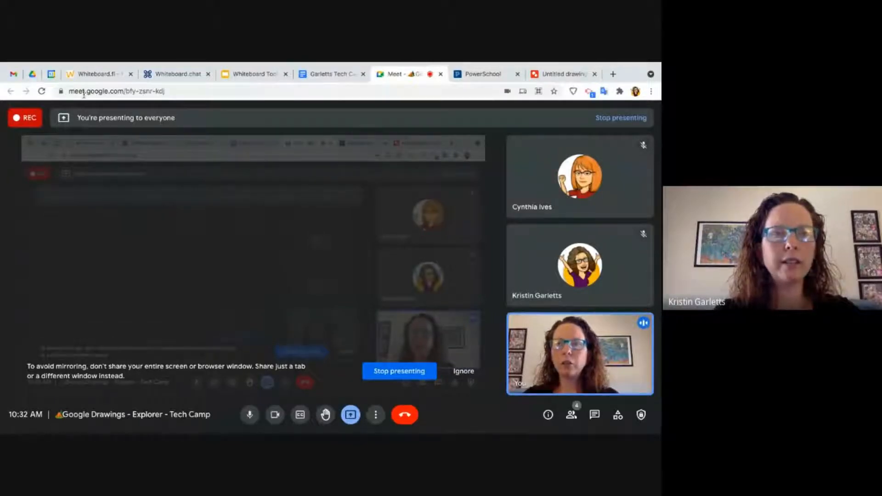
Switch from the Meet call view to the My Drive page in Google Drive.
left_click(32, 74)
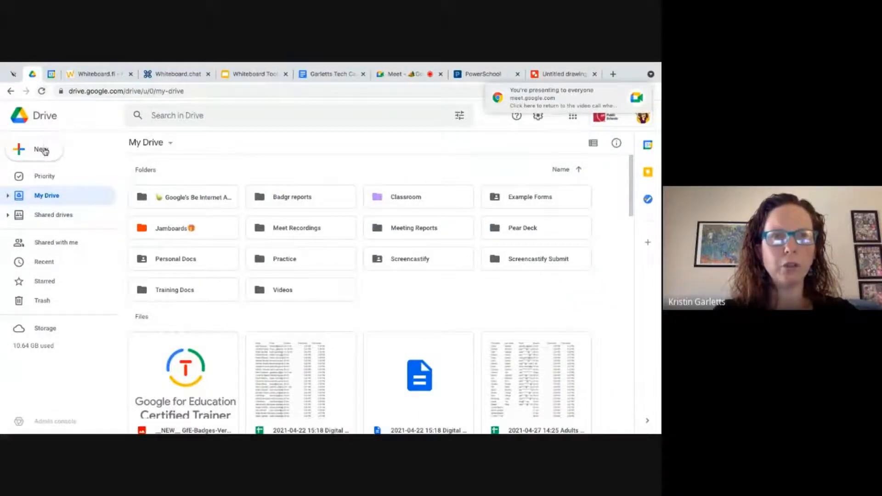
Find Google Drawings under New > More in Drive, then start a blank browser tab.
left_click(45, 150)
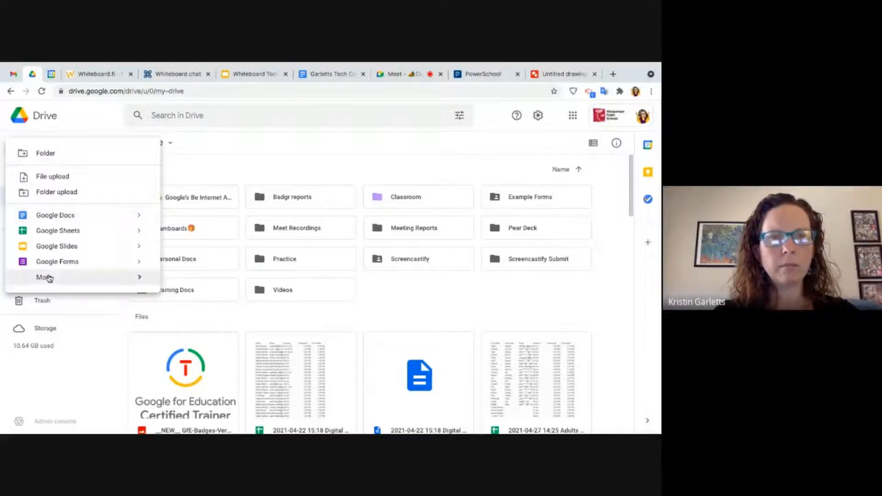
mouse_move(49, 277)
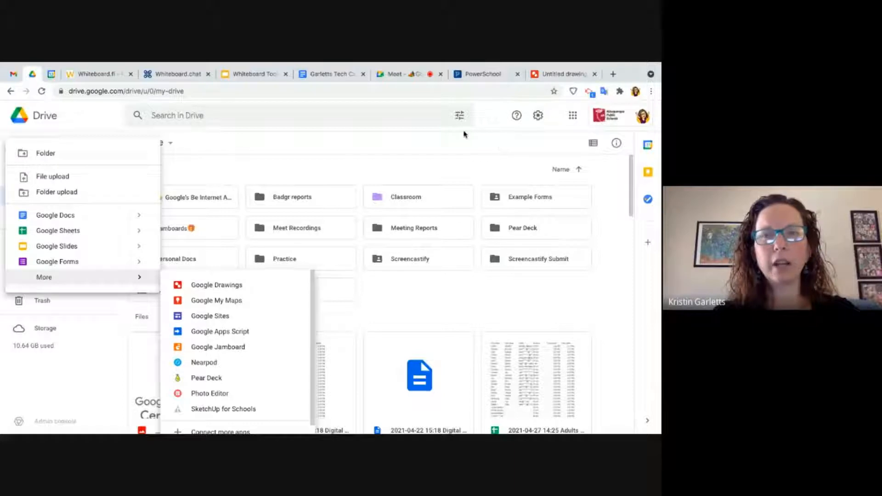
left_click(614, 74)
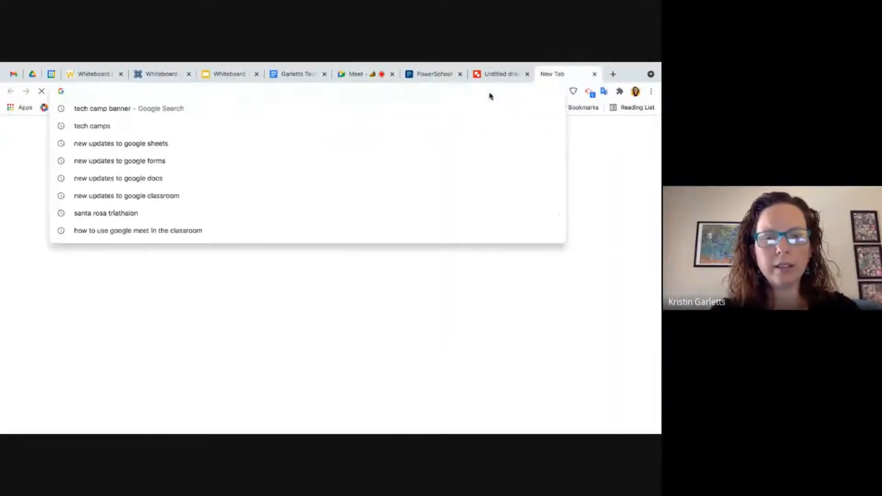
Enter drawings.google.com in the new tab's address bar.
type("draw")
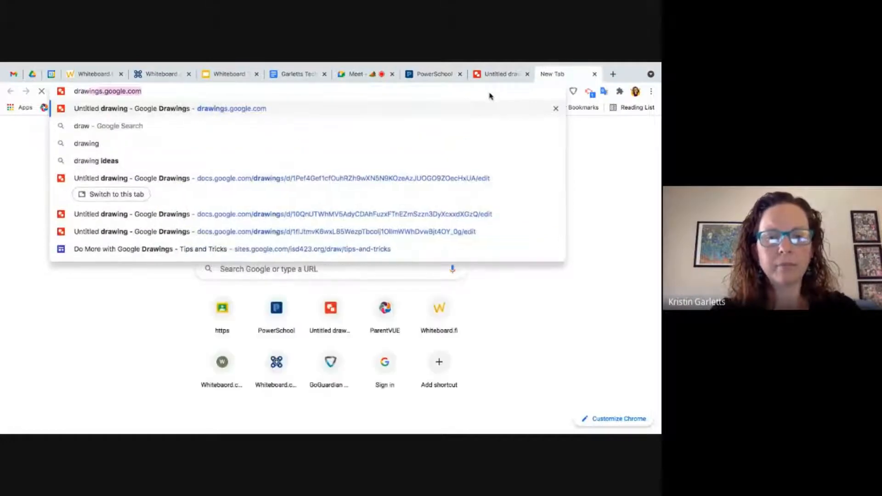
type("ings.google.com")
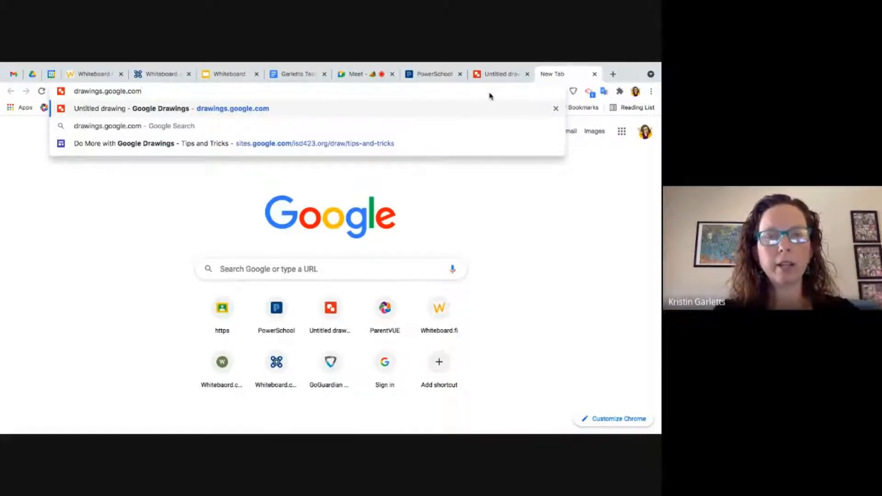
Close the extra tab, return to Untitled drawing, and browse the Insert menu without adding anything.
left_click(593, 74)
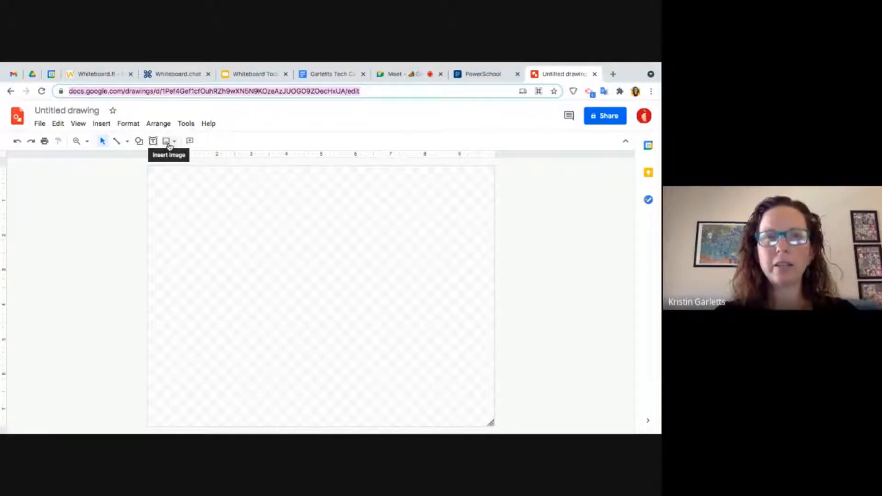
left_click(102, 128)
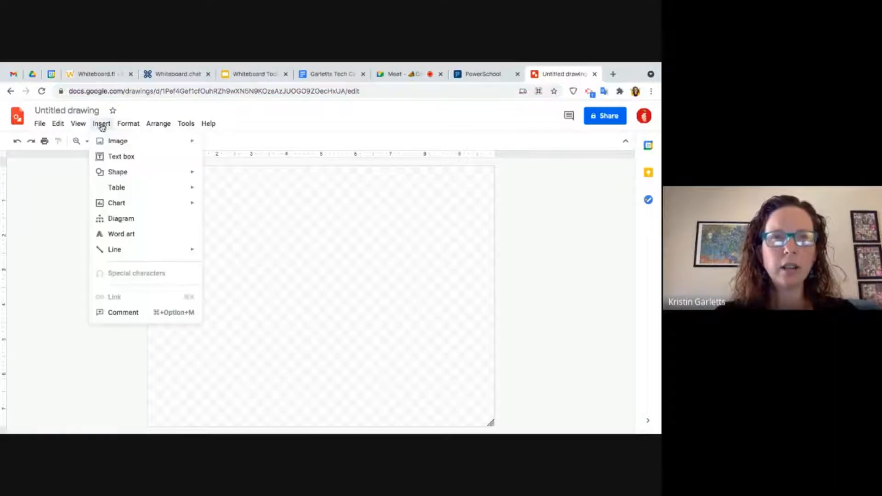
mouse_move(116, 208)
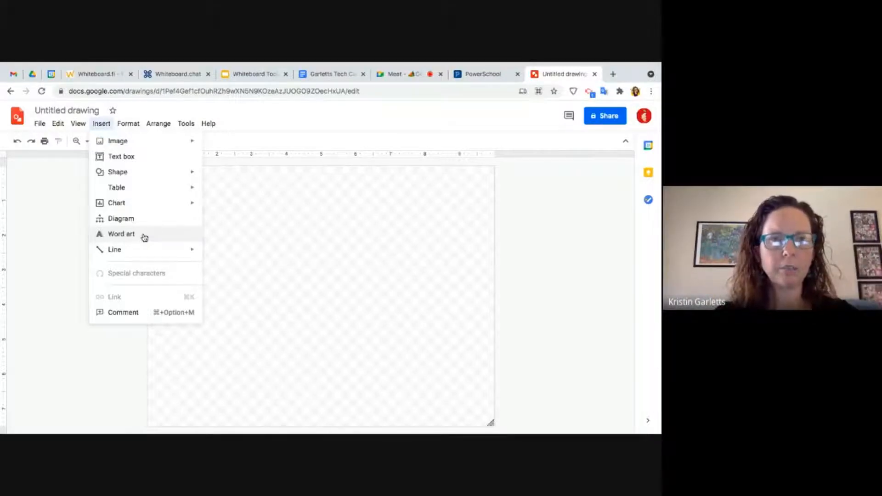
left_click(245, 221)
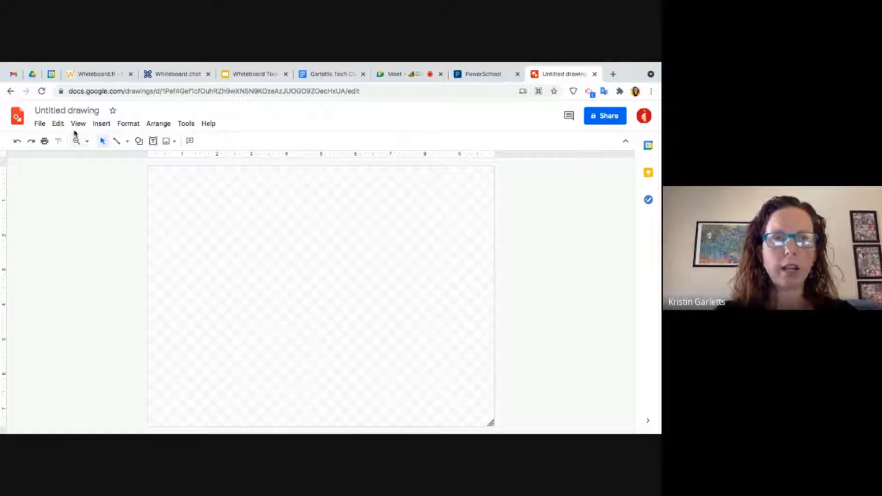
left_click(81, 110)
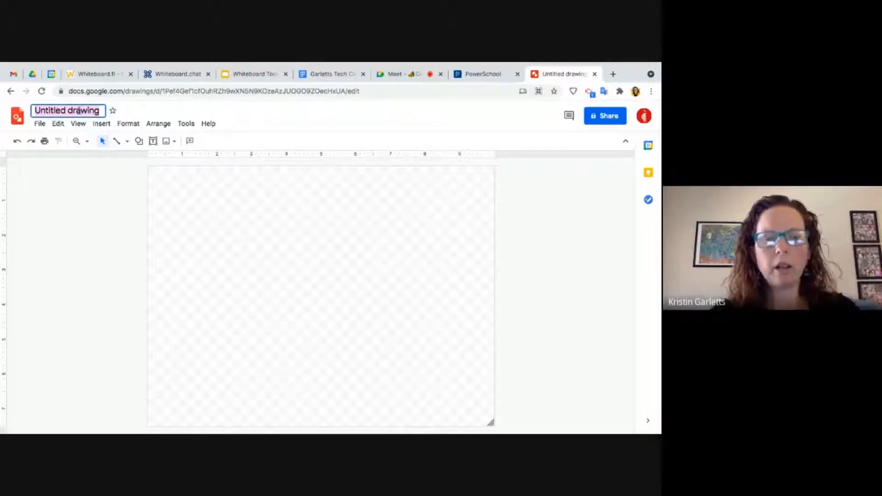
Rename the drawing 'Practice graphic organizer' and drag the canvas corner inward to shrink it.
type("Practic")
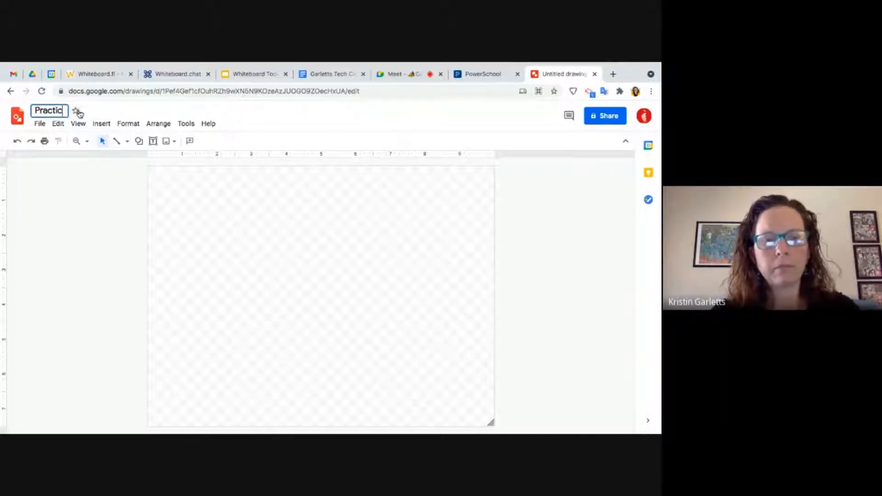
type("e graphic o")
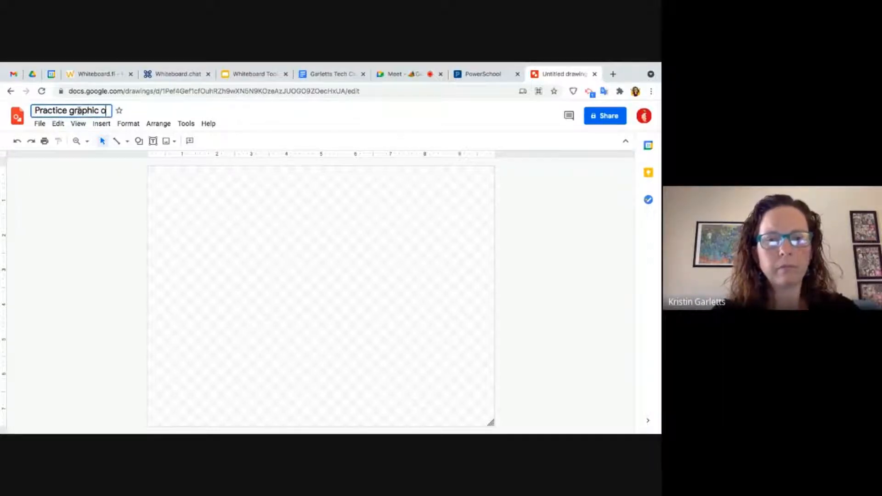
type("rganizer")
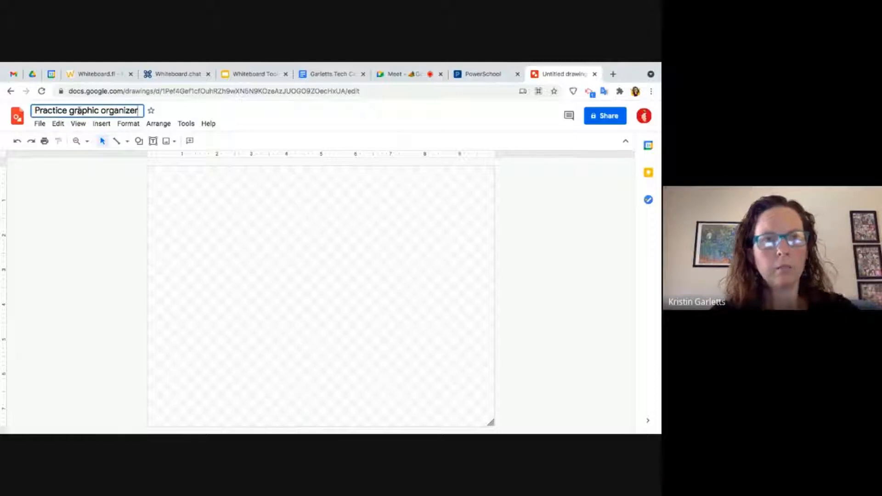
left_click(166, 180)
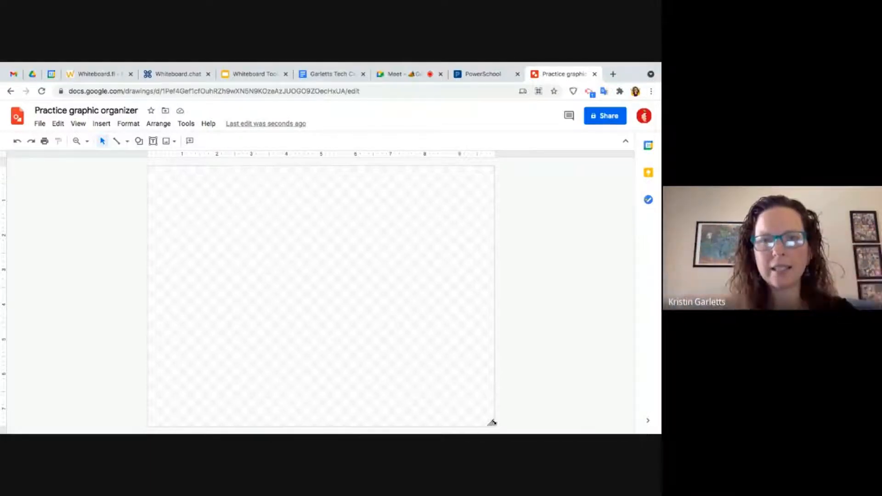
left_click_drag(492, 421, 401, 372)
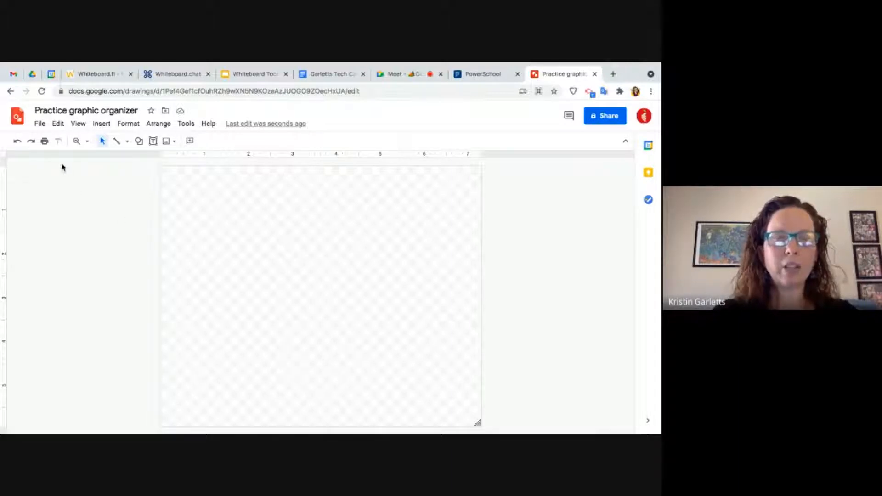
Bring up the File menu of the shrunken blank drawing.
left_click(40, 125)
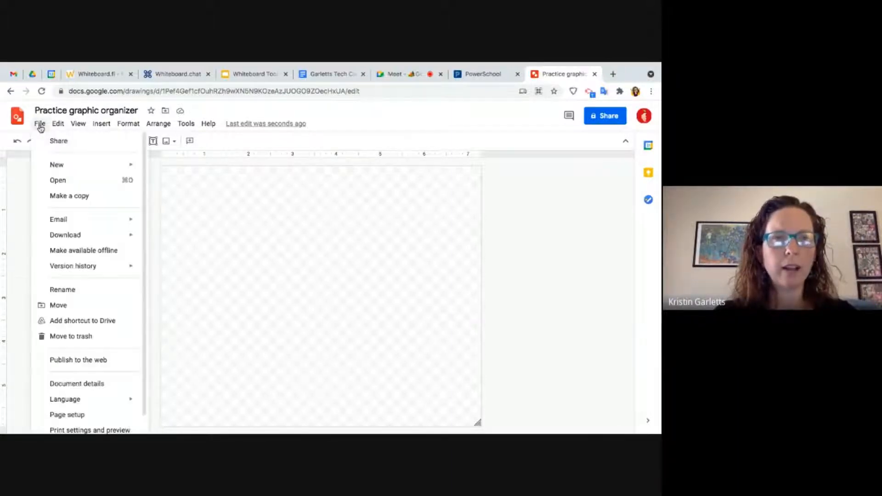
In Page setup, try Standard 4:3, then apply a Custom 8.5 × 11 inch page.
left_click(85, 415)
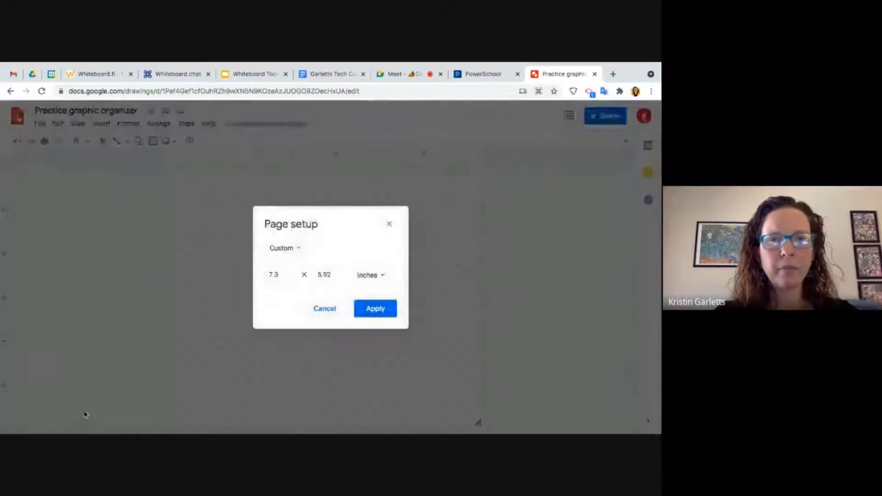
left_click(282, 249)
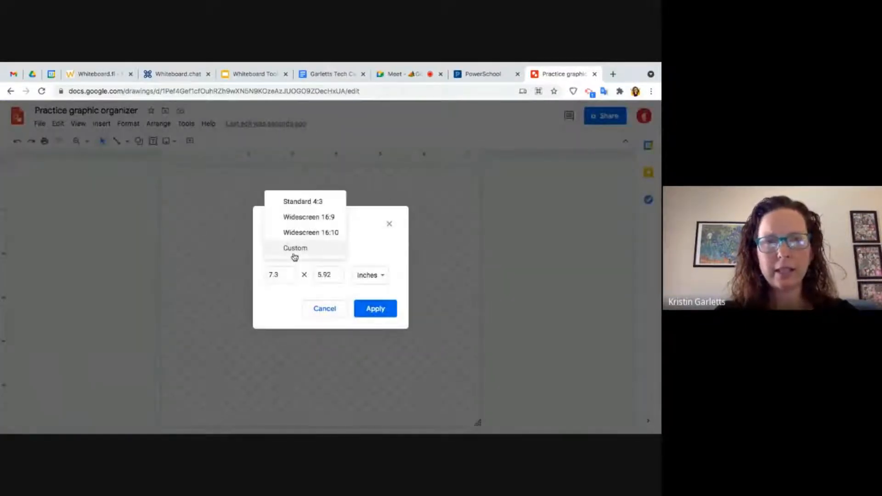
left_click(302, 202)
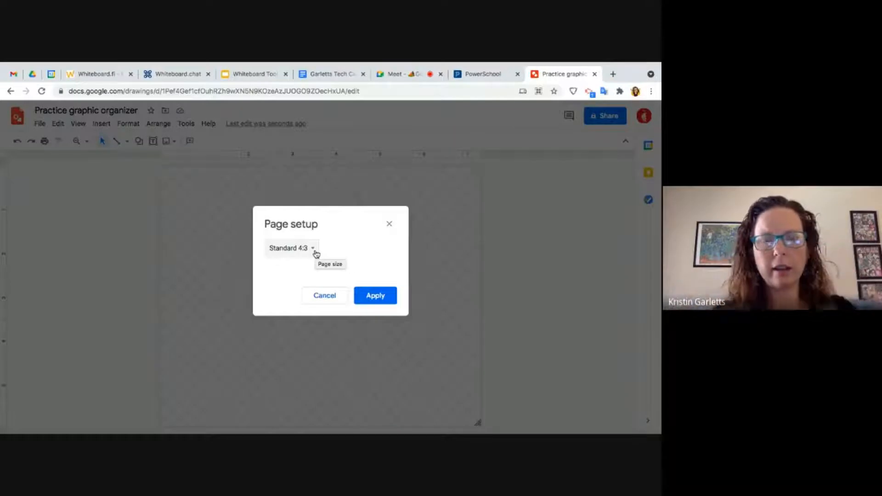
left_click(315, 251)
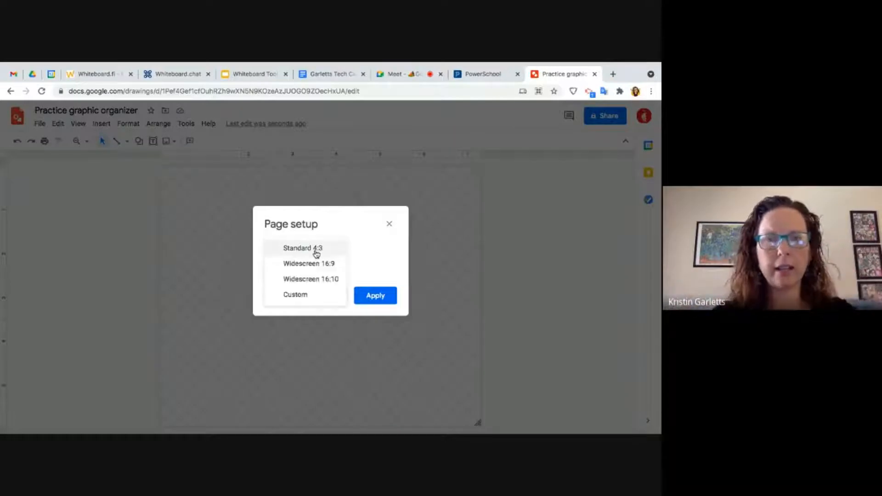
left_click(304, 295)
left_click(283, 274)
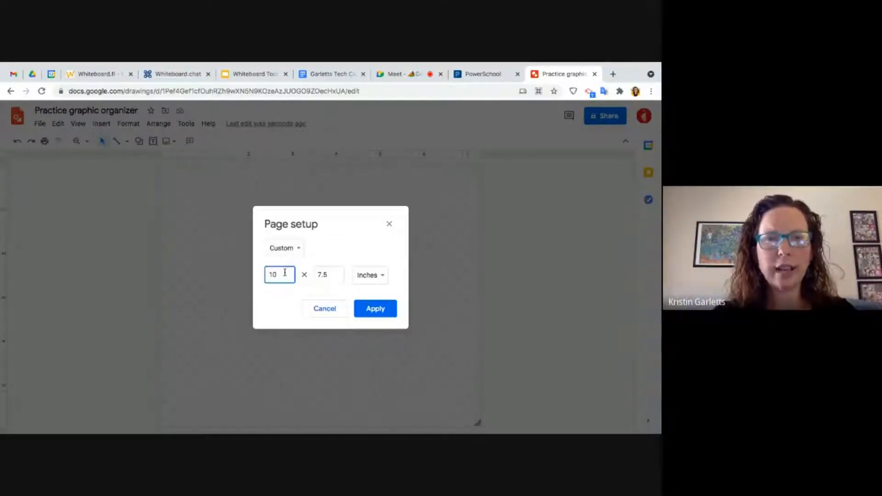
key("BackSpace")
key("BackSpace")
type("8")
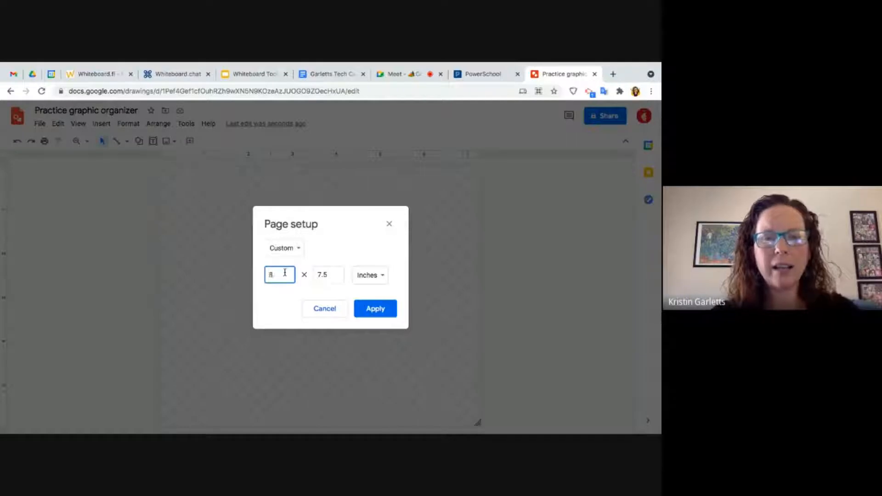
type(".5")
key("BackSpace")
key("BackSpace")
key("BackSpace")
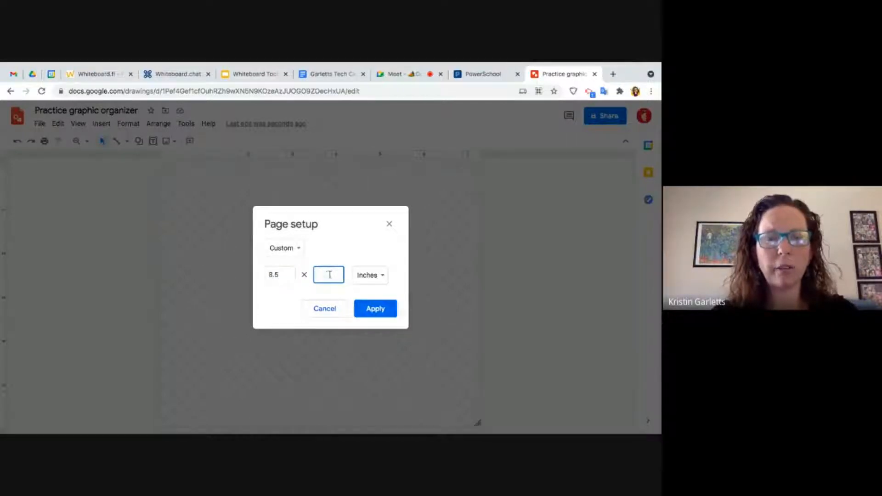
type("11")
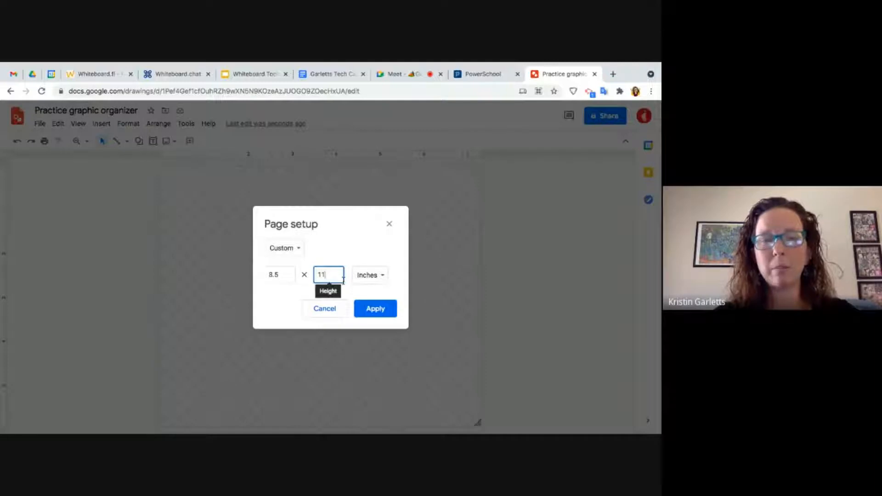
left_click(375, 309)
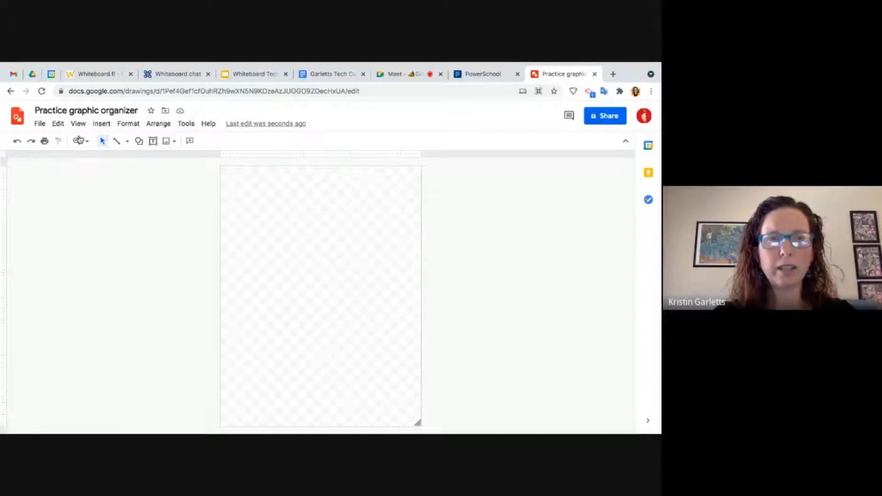
Zoom the view to 100%, then to Fit, and switch back to the Select tool.
left_click(78, 145)
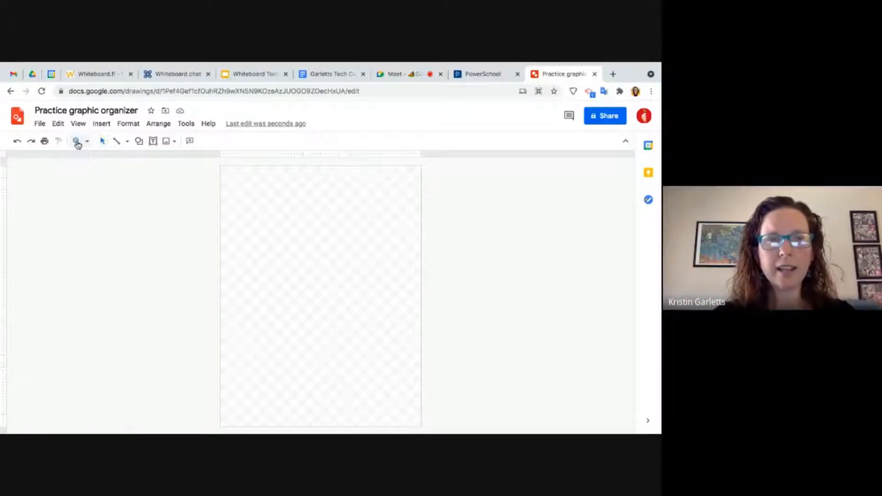
left_click(86, 142)
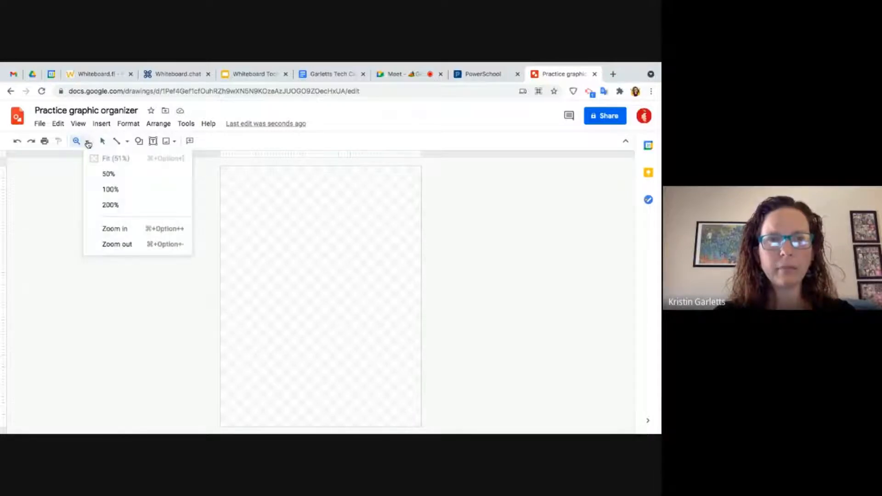
left_click(109, 189)
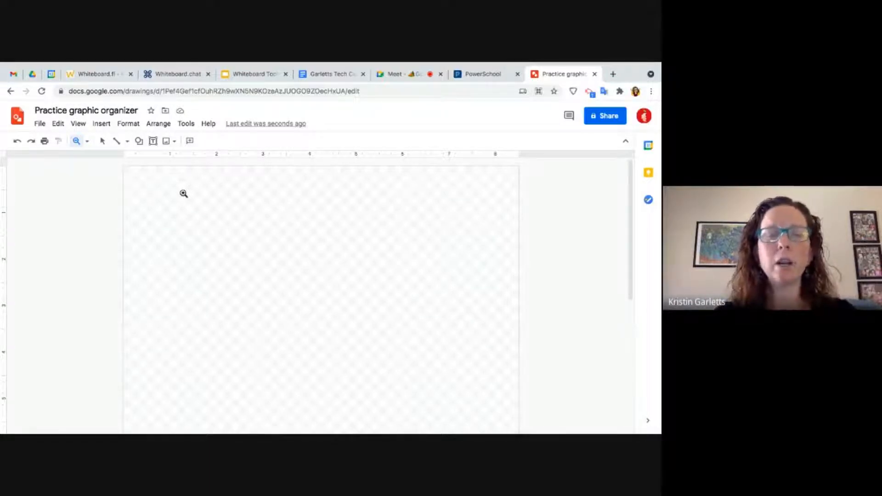
left_click(87, 141)
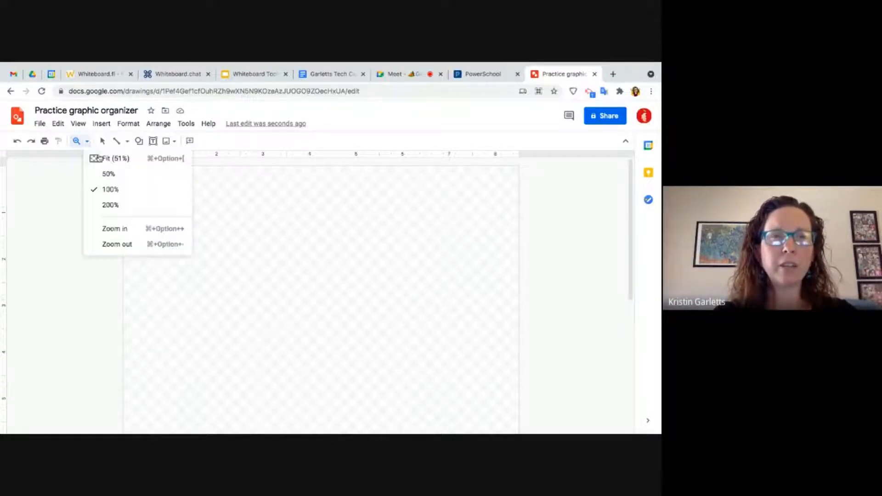
left_click(105, 159)
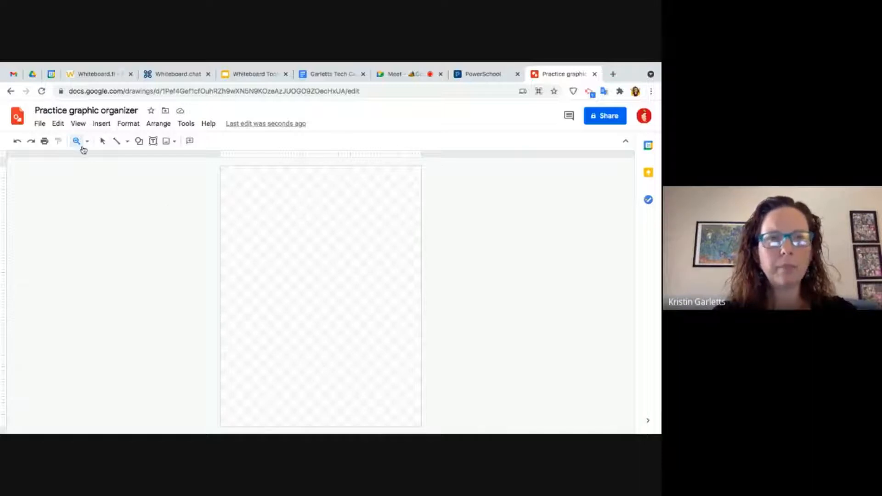
left_click(102, 141)
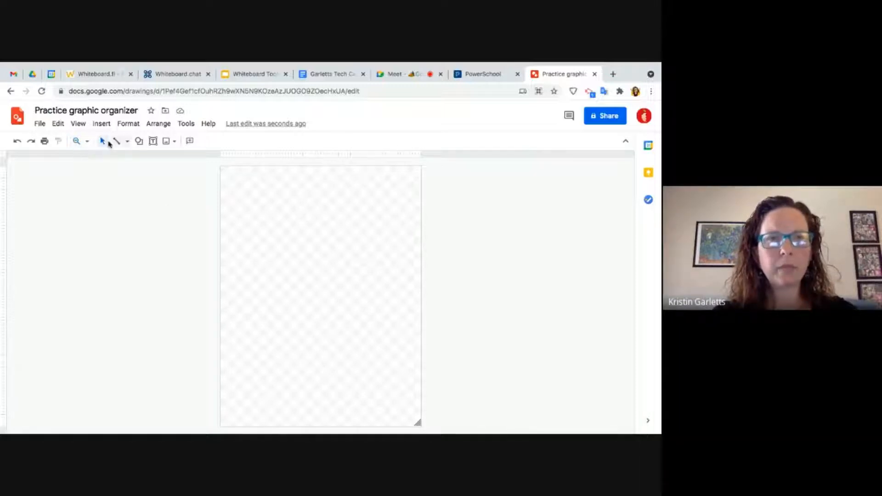
Set the page background to white, then replace it with a light-purple radial gradient.
right_click(269, 224)
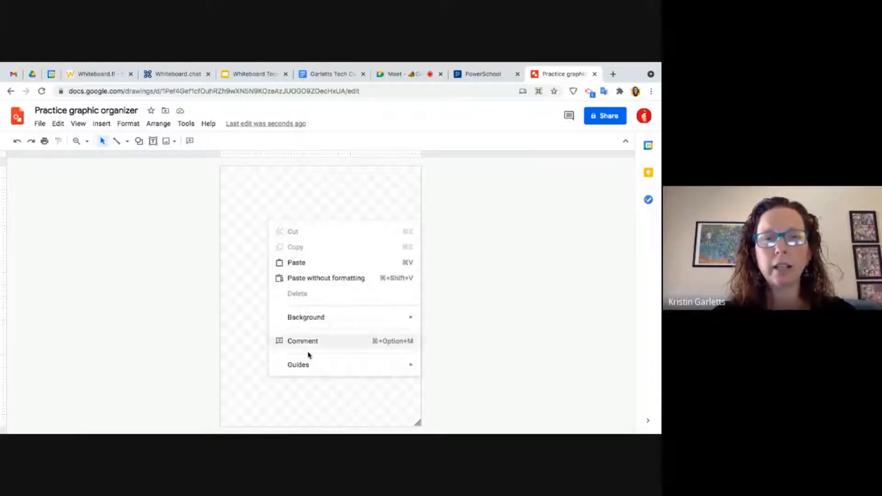
mouse_move(309, 321)
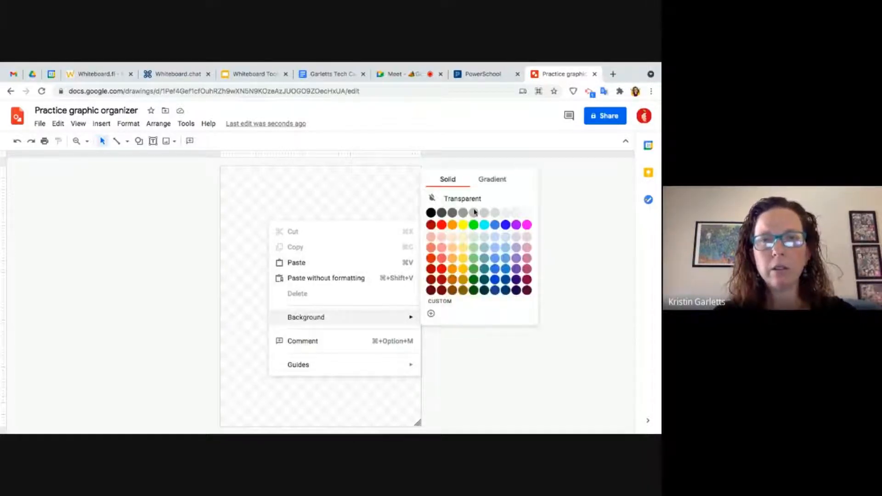
left_click(526, 214)
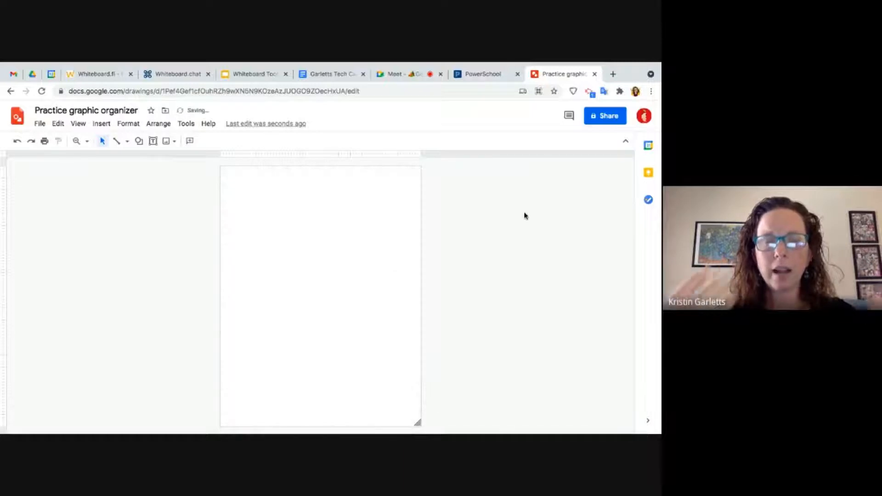
right_click(359, 218)
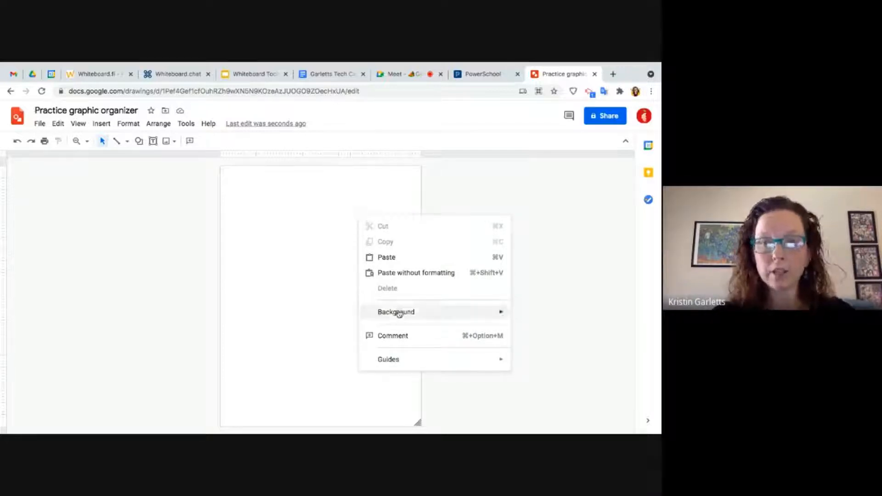
mouse_move(399, 313)
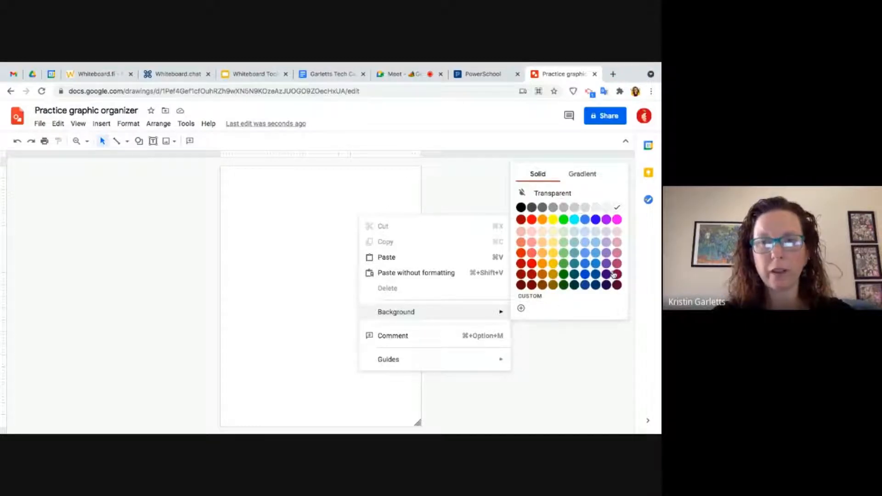
left_click(594, 174)
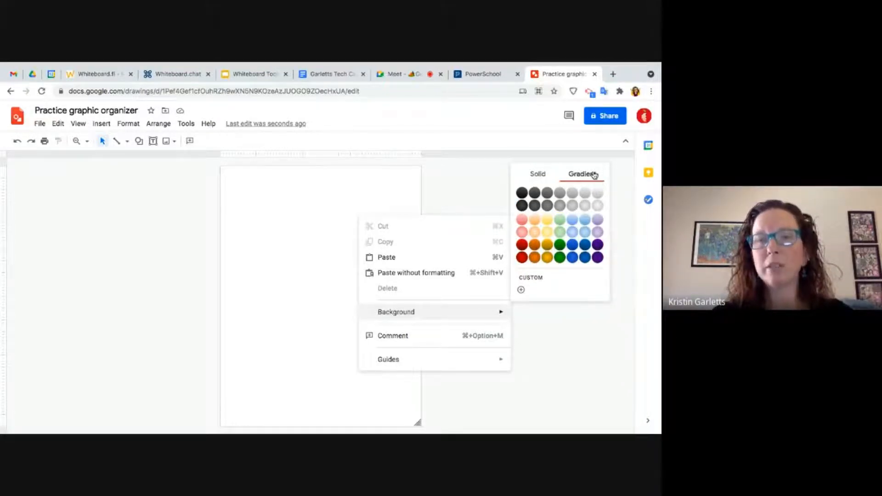
left_click(598, 233)
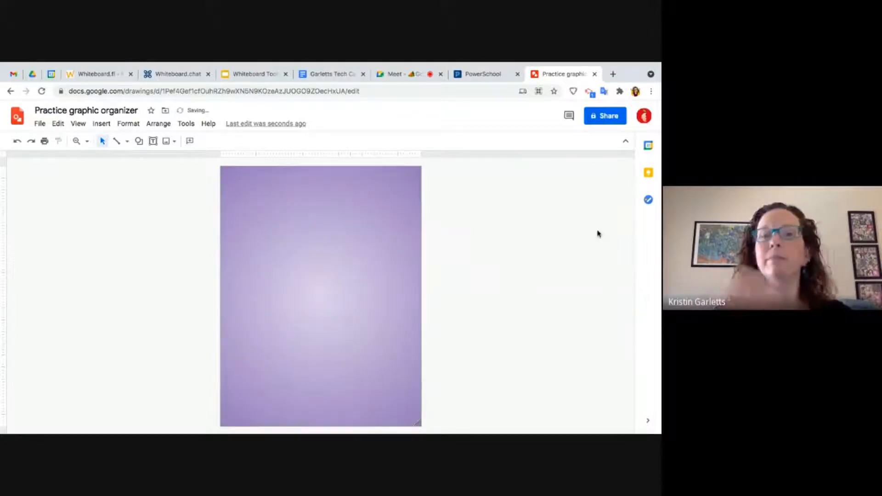
Build a custom radial gradient background with an added blue middle stop and red outer stop.
right_click(353, 260)
mouse_move(386, 357)
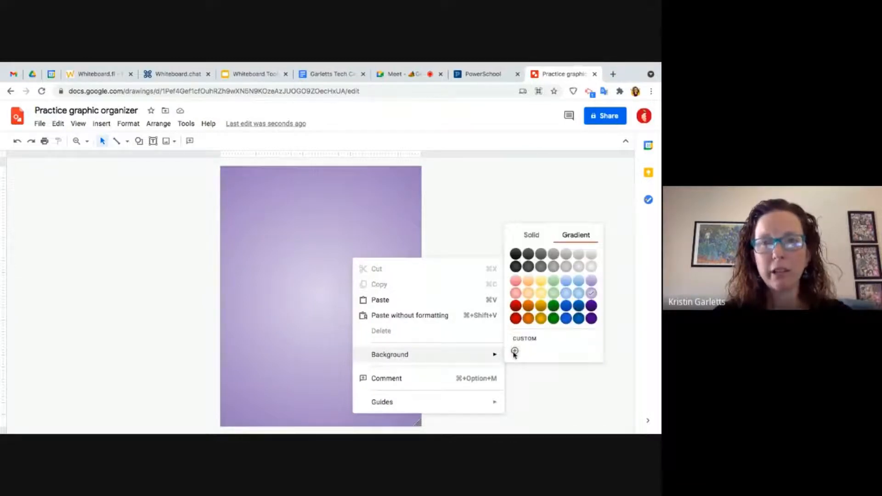
left_click(515, 350)
left_click(238, 274)
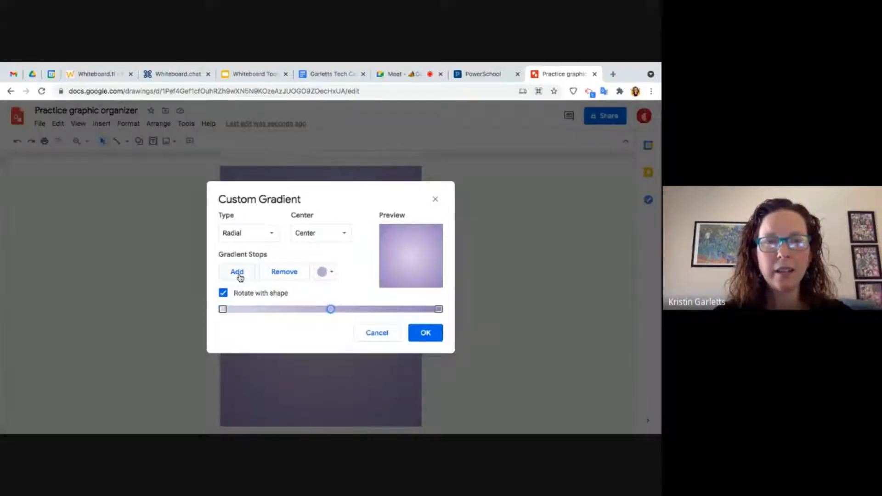
left_click(327, 276)
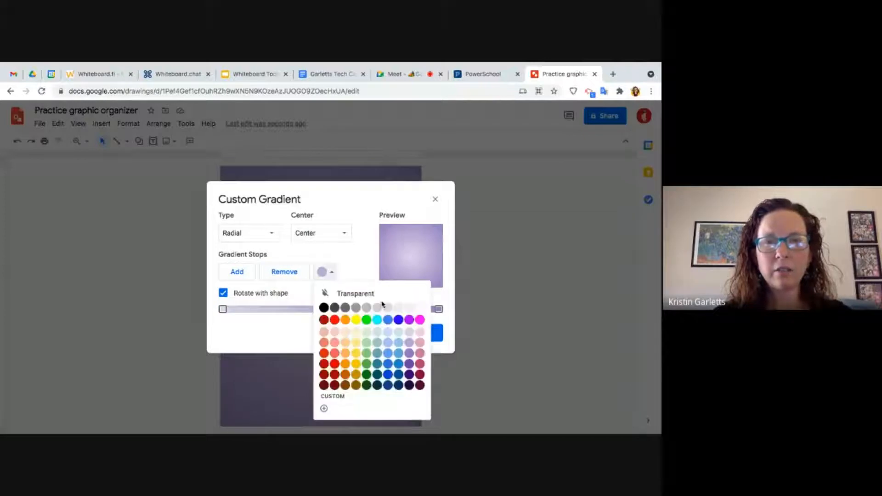
left_click(398, 322)
left_click(439, 310)
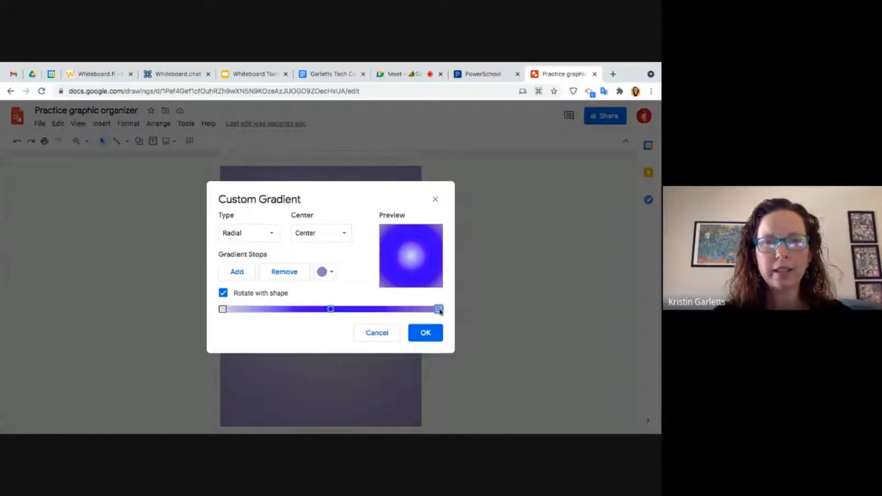
left_click(328, 273)
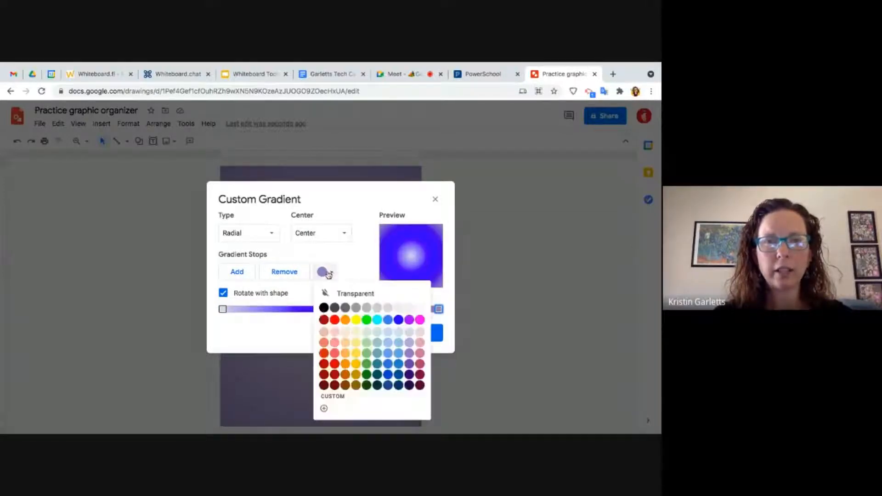
left_click(334, 320)
left_click(426, 335)
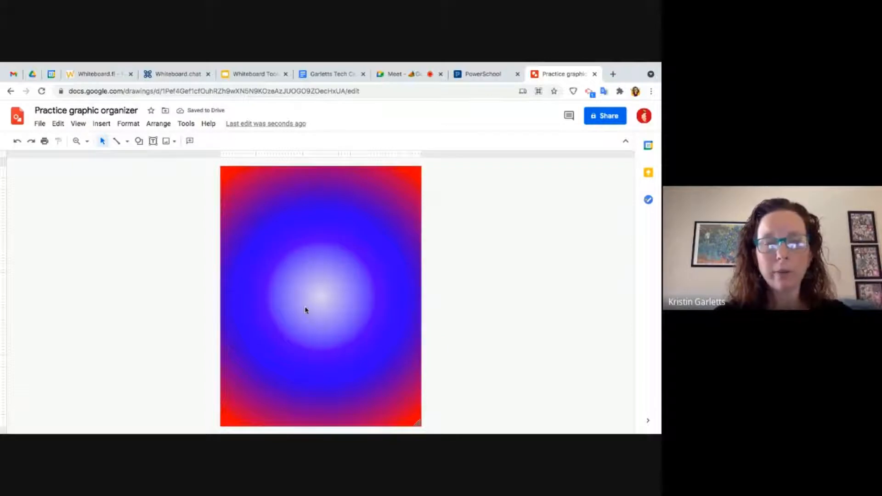
Replace the gradient page background with a solid light-yellow colour.
right_click(317, 247)
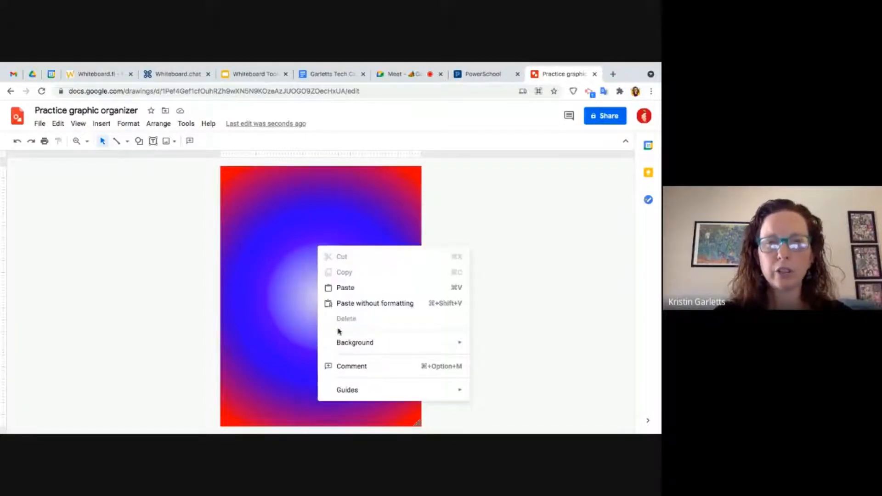
mouse_move(337, 344)
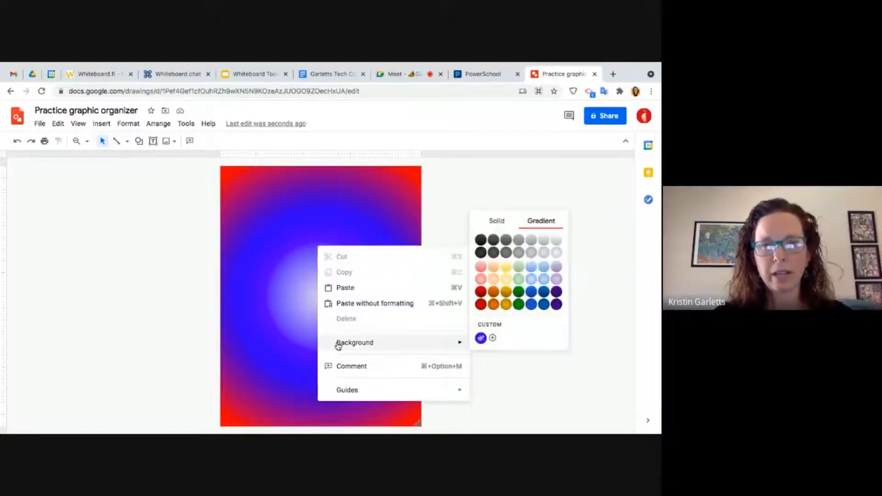
left_click(492, 223)
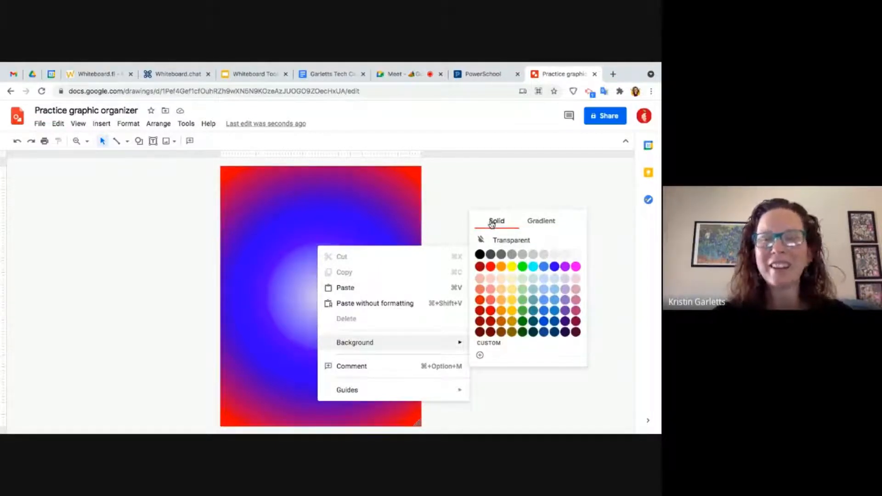
left_click(512, 278)
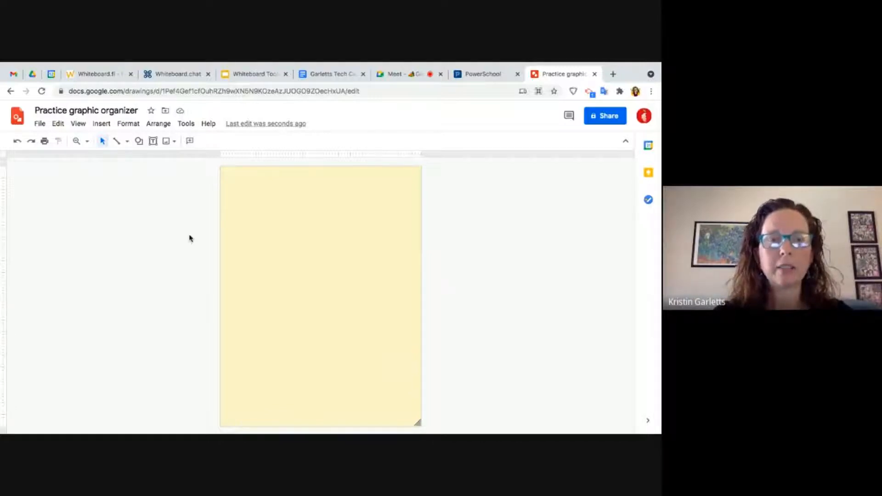
Retitle the drawing 'Practice About Me Poster' by replacing 'graphic organizer' with 'About Me Poster'.
left_click(175, 142)
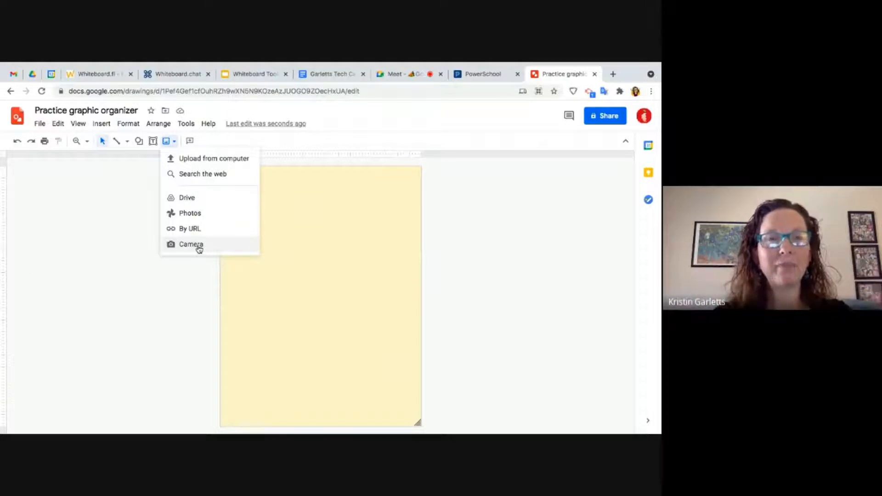
left_click(137, 111)
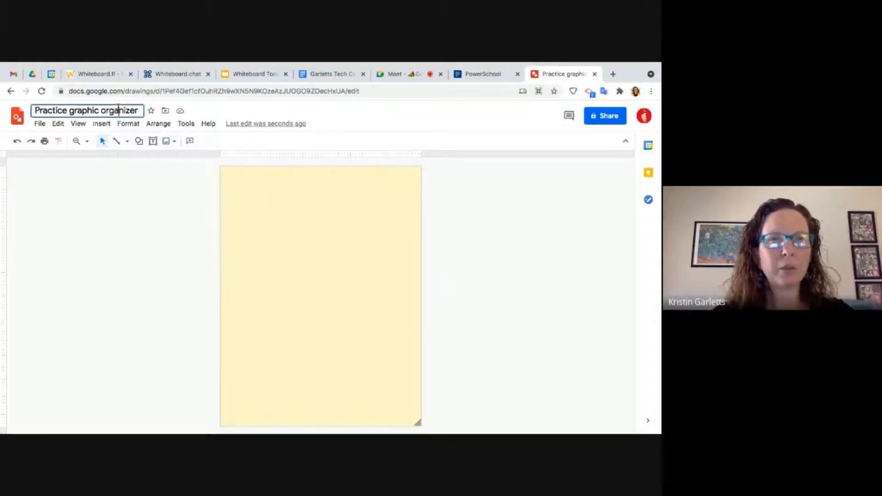
left_click_drag(137, 111, 72, 111)
type("About ")
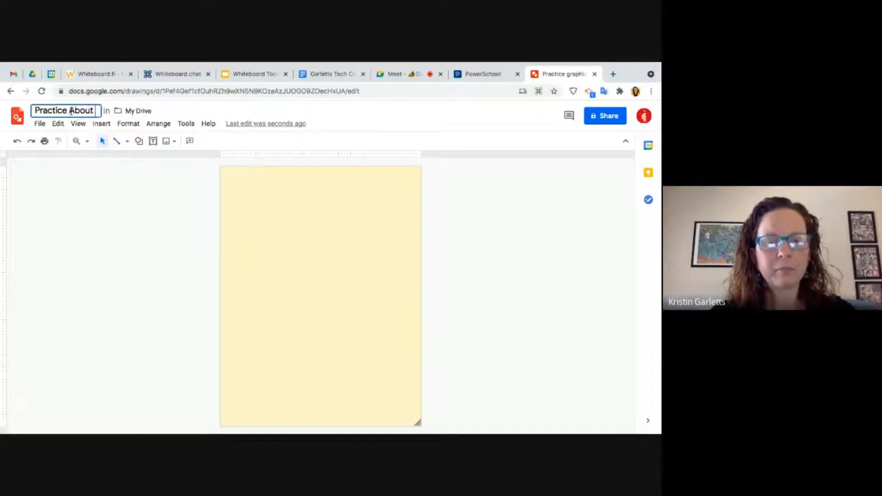
type("Me Poster")
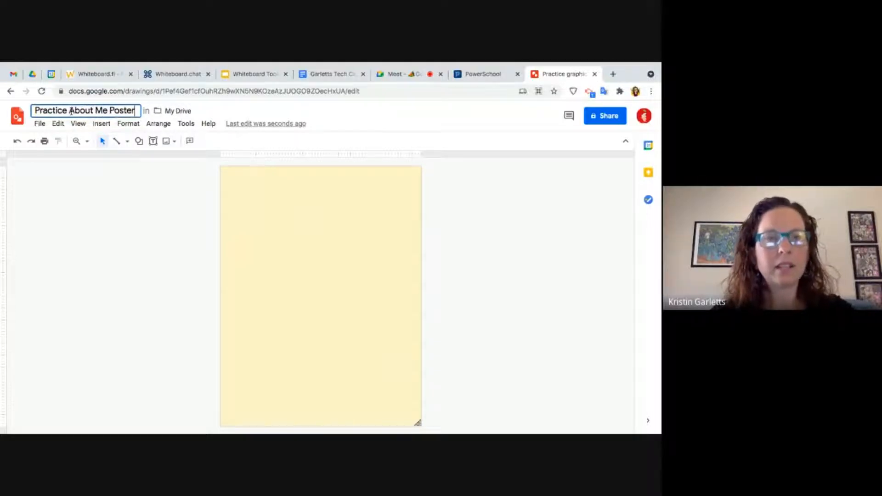
left_click(249, 215)
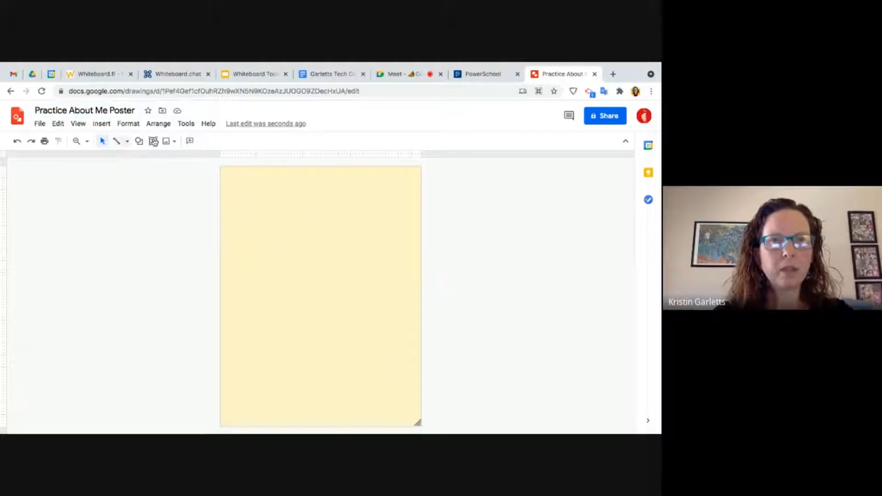
left_click(171, 142)
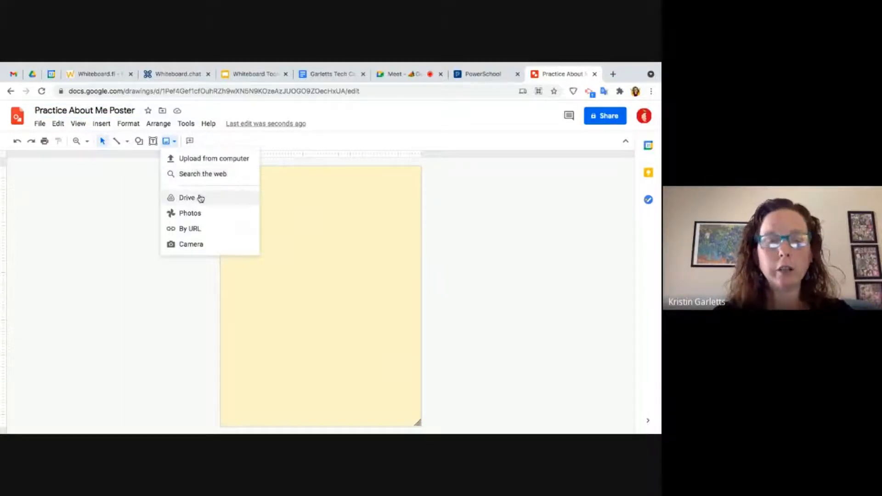
Capture a webcam photo through Insert > Image > Camera and insert it.
left_click(205, 245)
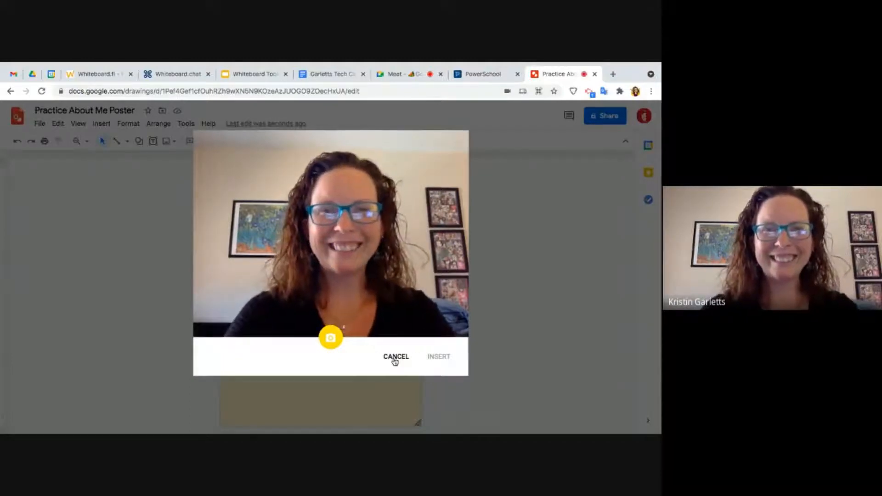
left_click(333, 338)
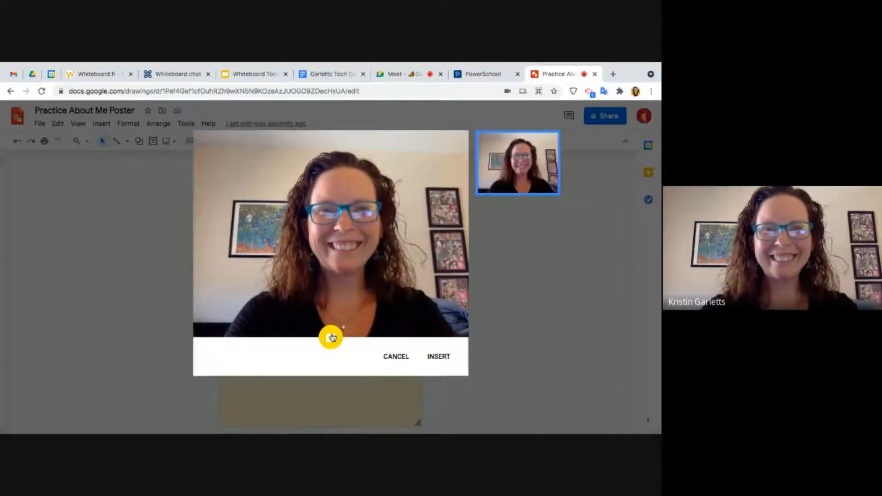
left_click(446, 357)
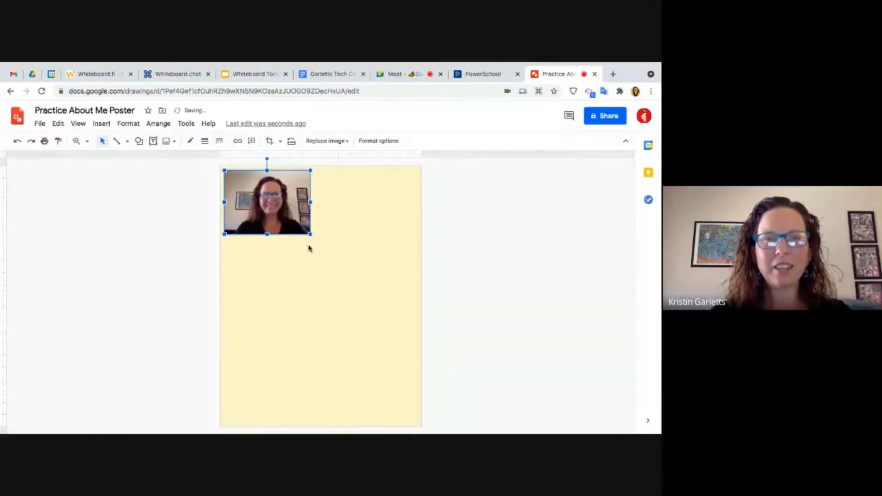
Move the webcam photo toward the top centre and enlarge it from its corners, undoing one narrowing.
left_click_drag(289, 220, 337, 256)
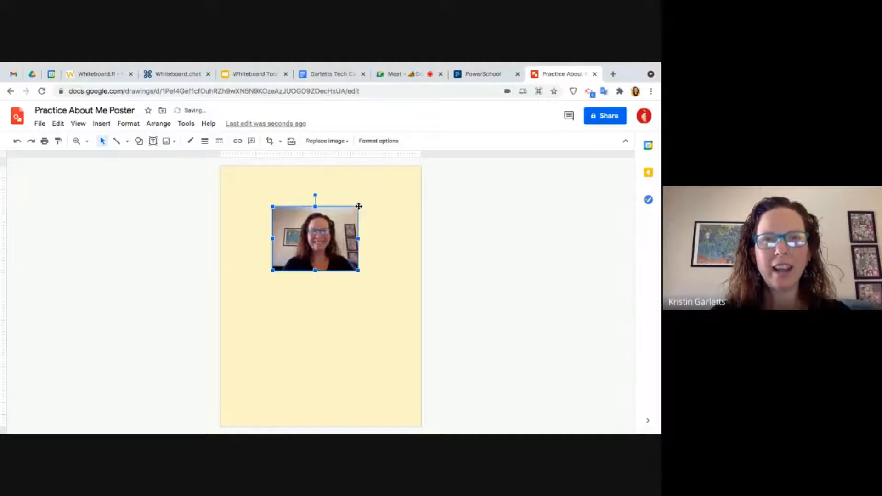
left_click_drag(359, 207, 382, 179)
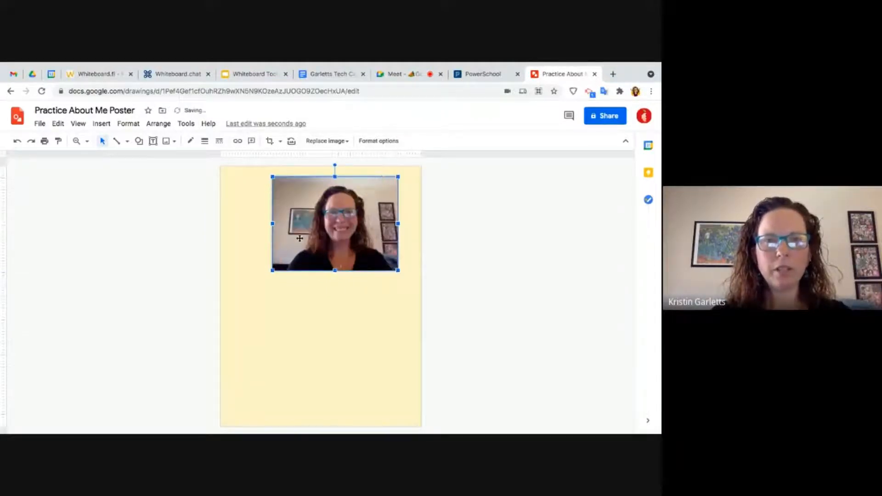
left_click_drag(322, 225, 302, 232)
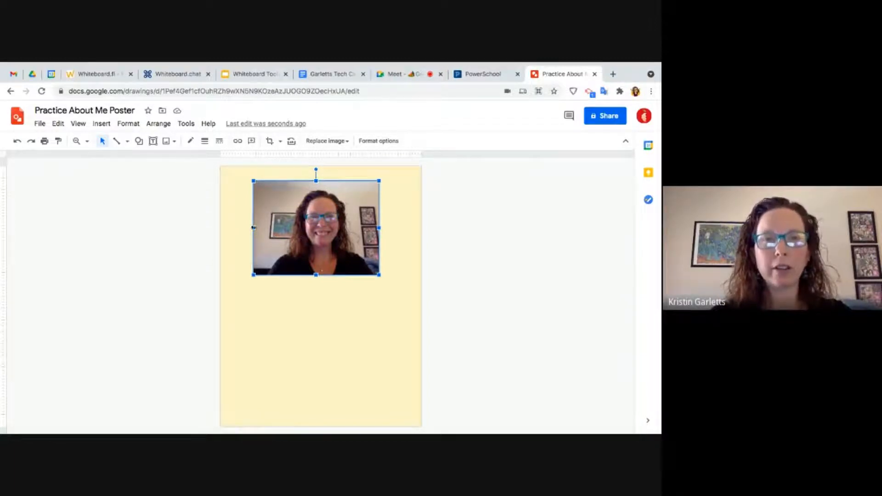
left_click_drag(254, 228, 279, 229)
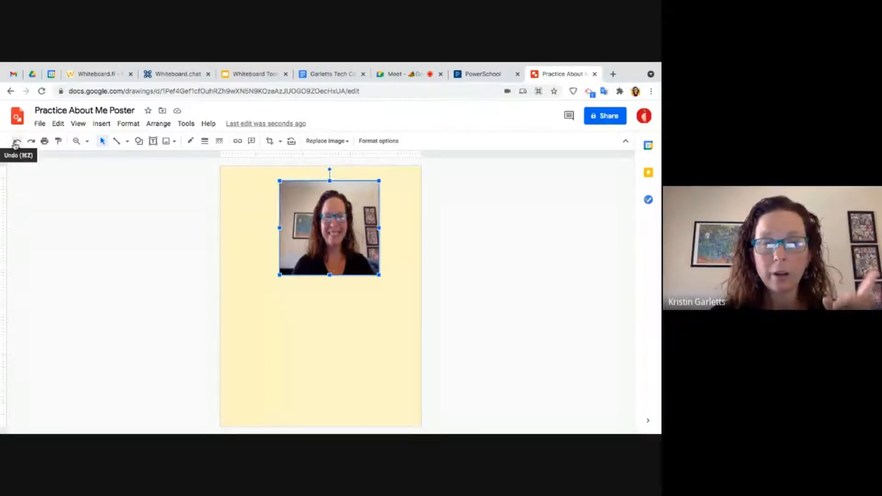
left_click(15, 143)
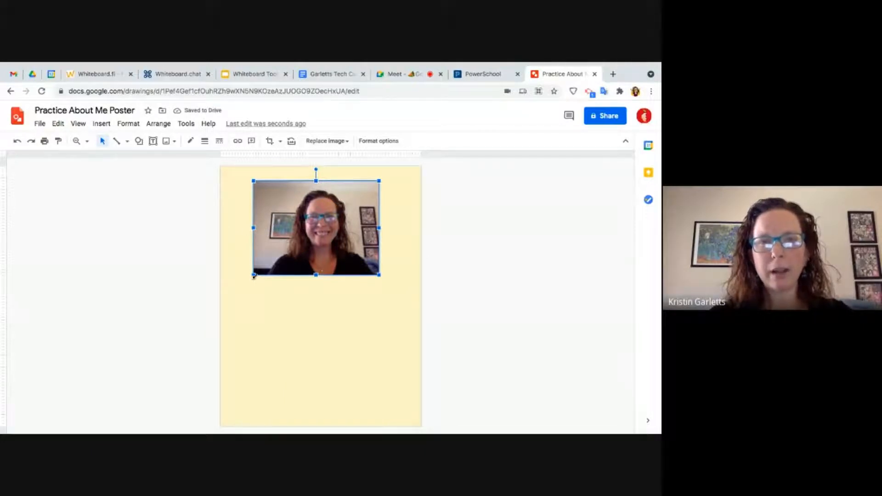
mouse_move(253, 275)
left_mouse_down()
mouse_move(279, 257)
mouse_move(263, 286)
left_mouse_up()
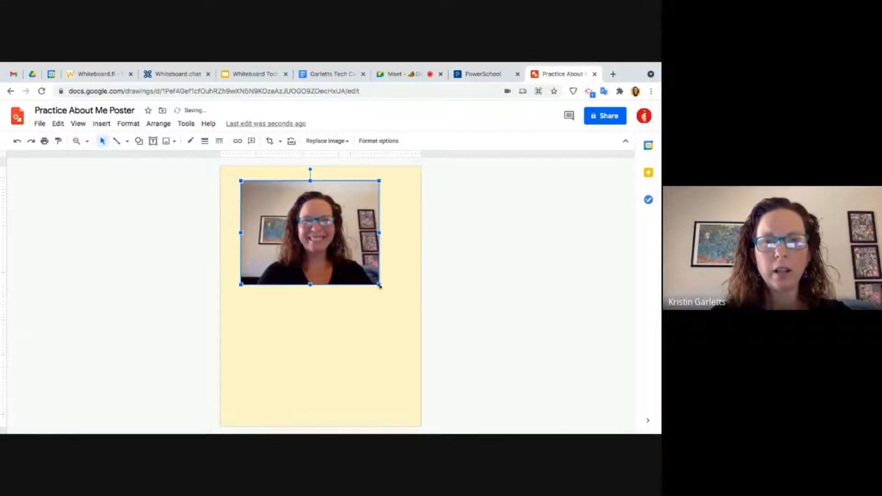
left_click_drag(380, 286, 405, 303)
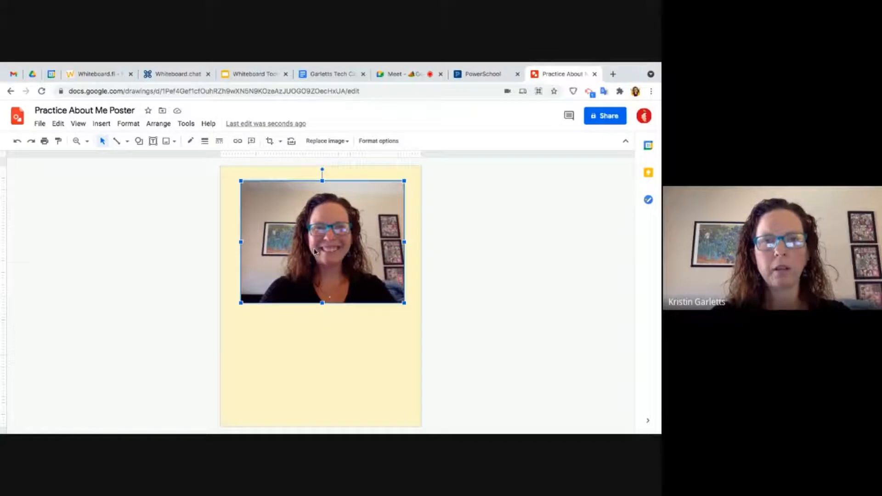
Crop strips off the photo's left and right sides and nudge it near the page top.
double_click(314, 249)
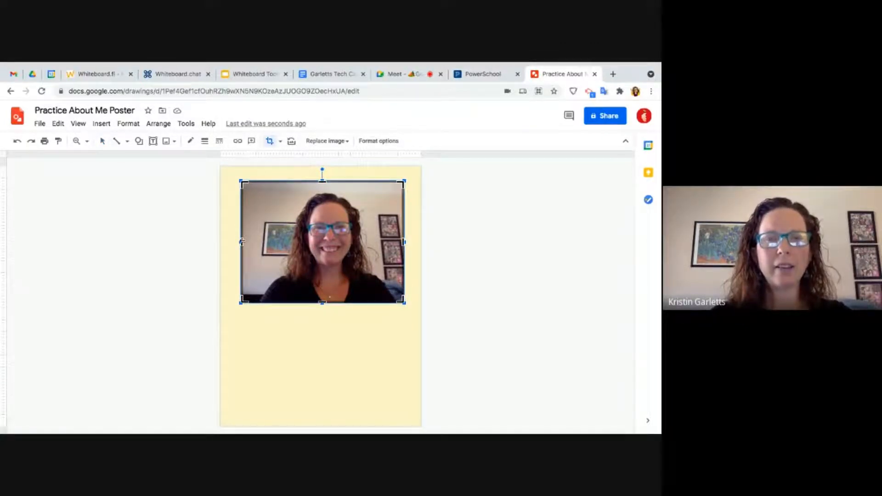
left_click_drag(242, 242, 265, 242)
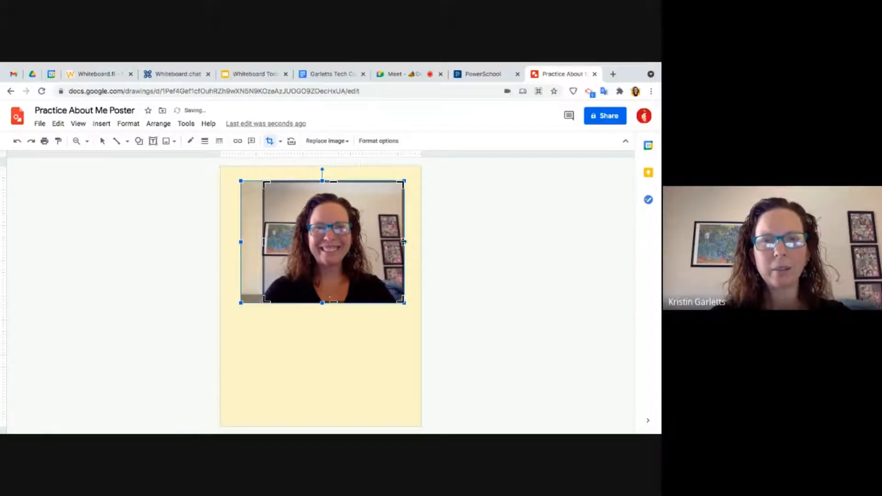
left_click_drag(404, 242, 396, 243)
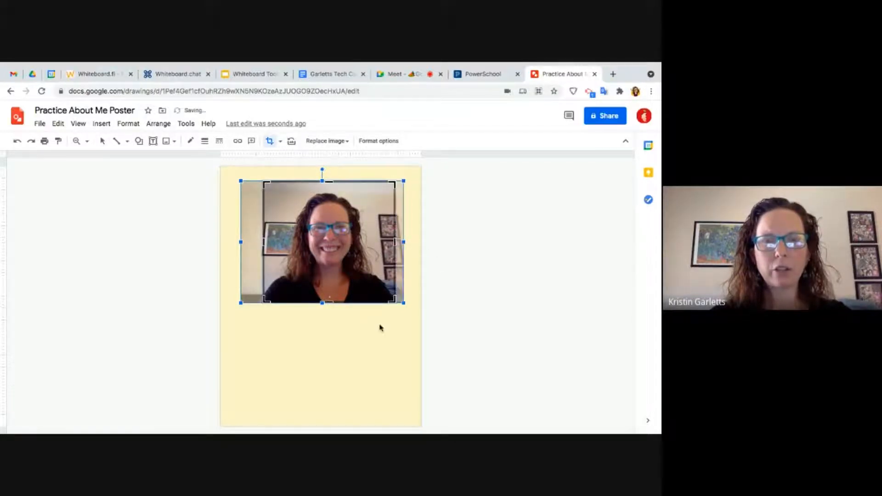
key("Return")
left_click_drag(345, 262, 336, 257)
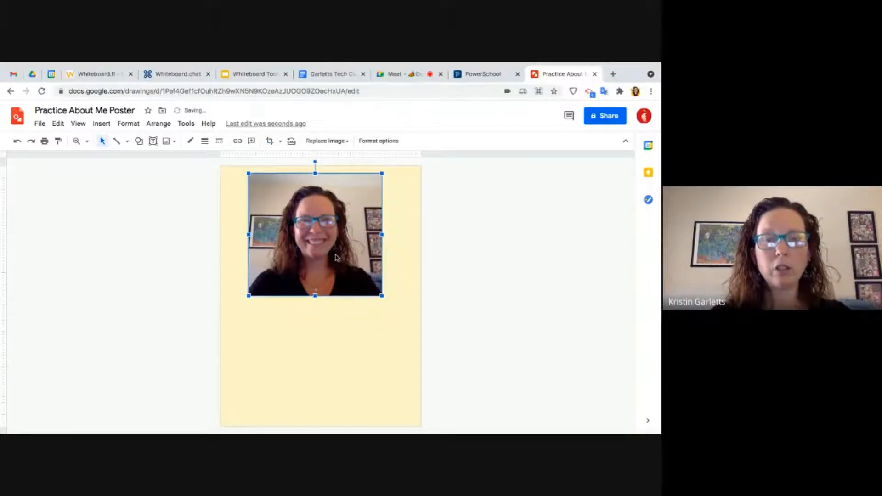
Centre the photo on the page both vertically and horizontally.
right_click(316, 223)
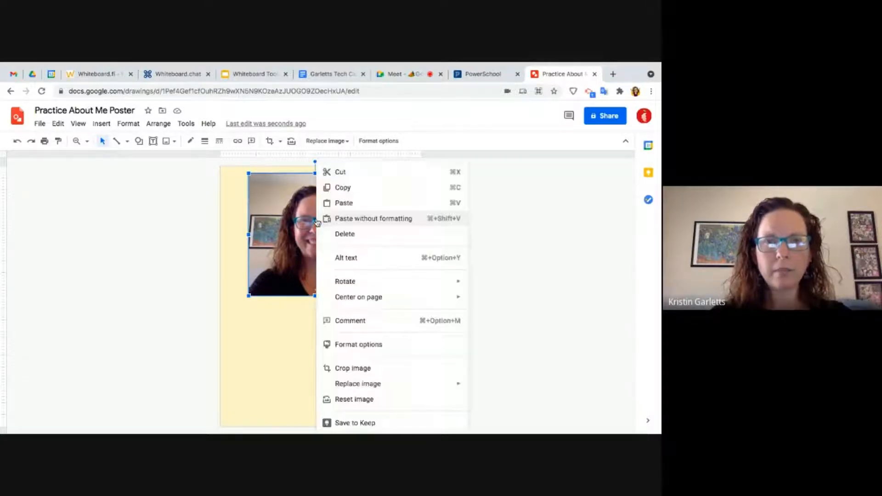
mouse_move(354, 301)
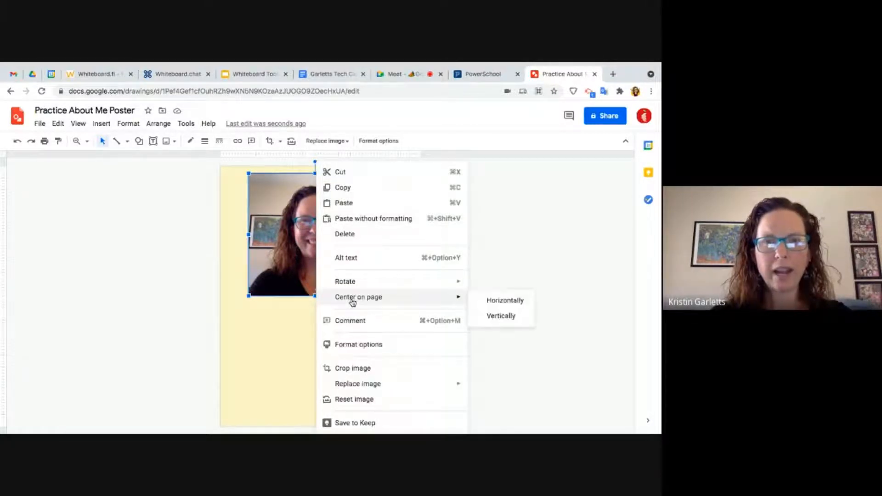
left_click(515, 317)
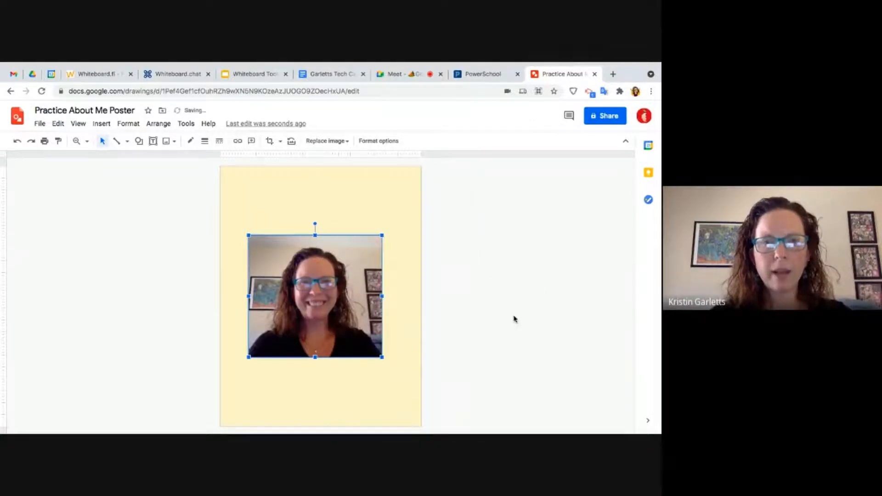
right_click(334, 307)
mouse_move(338, 303)
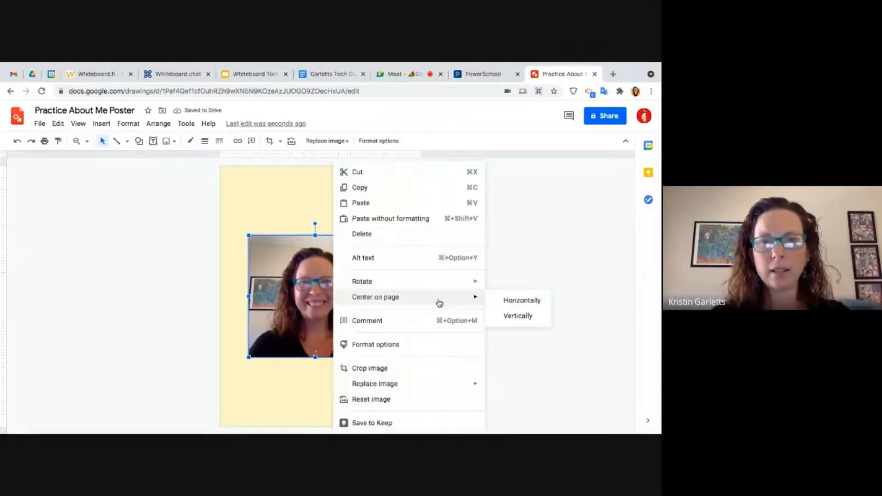
left_click(516, 298)
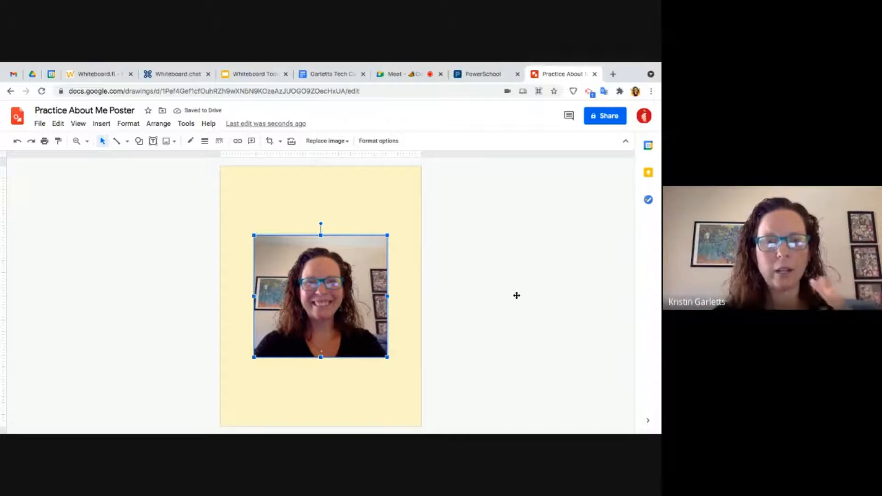
Mirror the photo horizontally, undoing an upside-down vertical flip first.
right_click(335, 300)
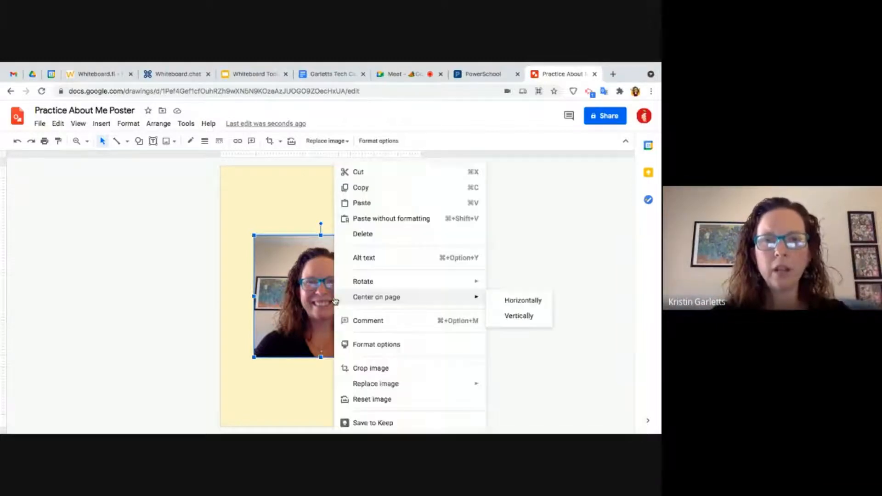
mouse_move(375, 281)
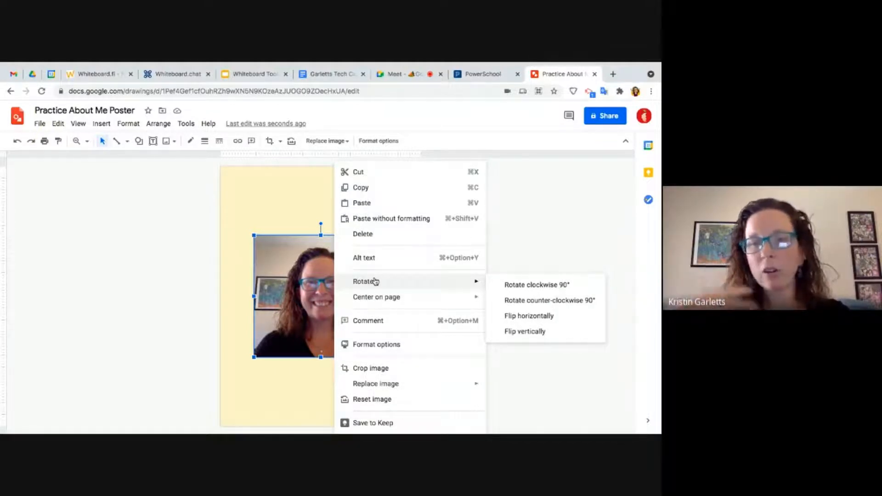
left_click(547, 337)
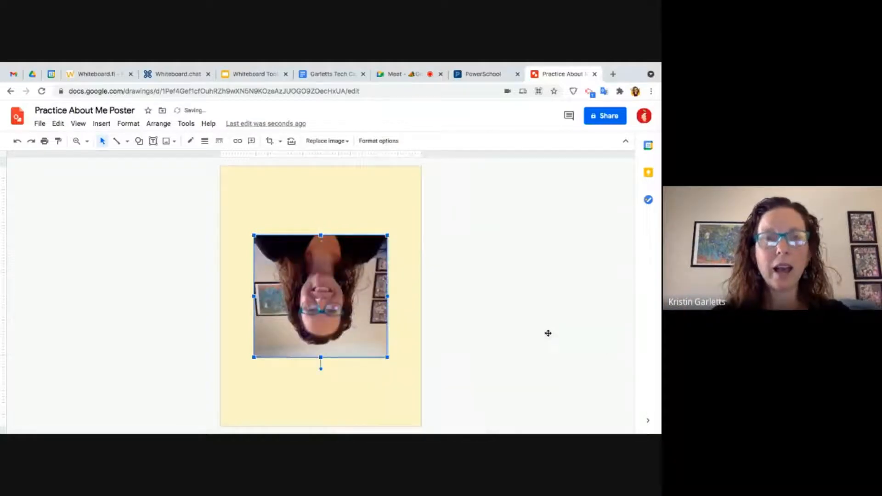
left_click(17, 142)
right_click(304, 279)
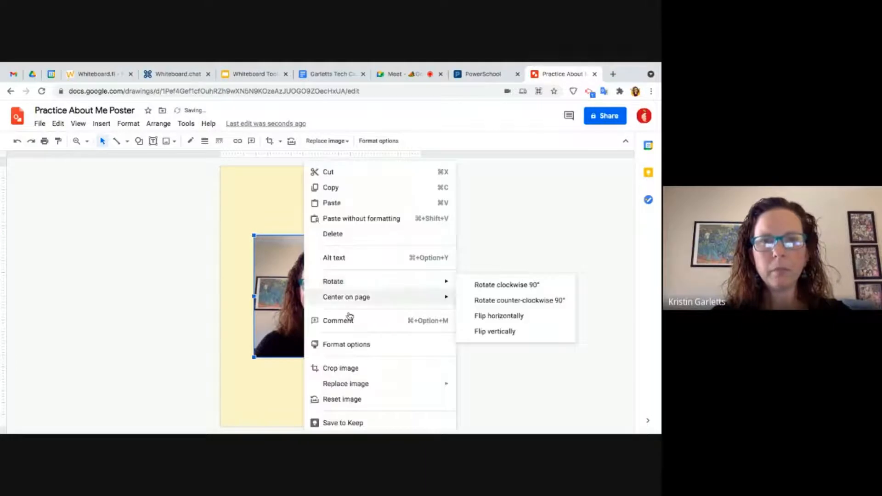
mouse_move(408, 286)
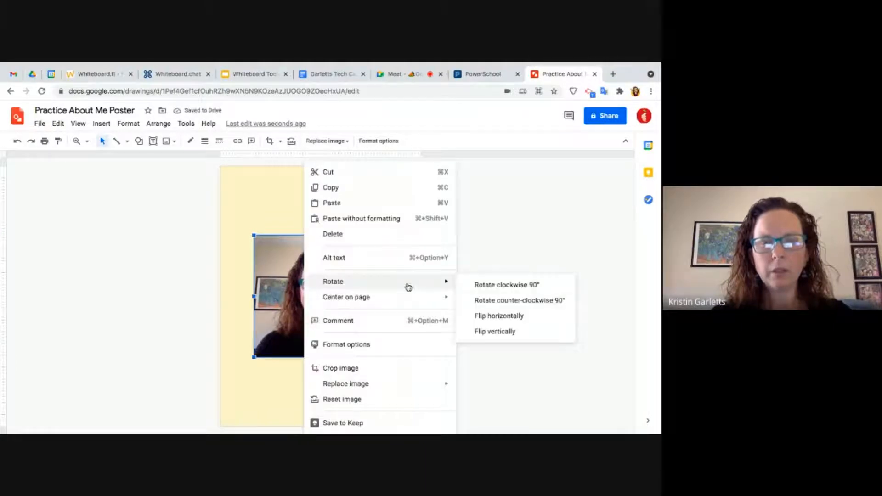
left_click(499, 317)
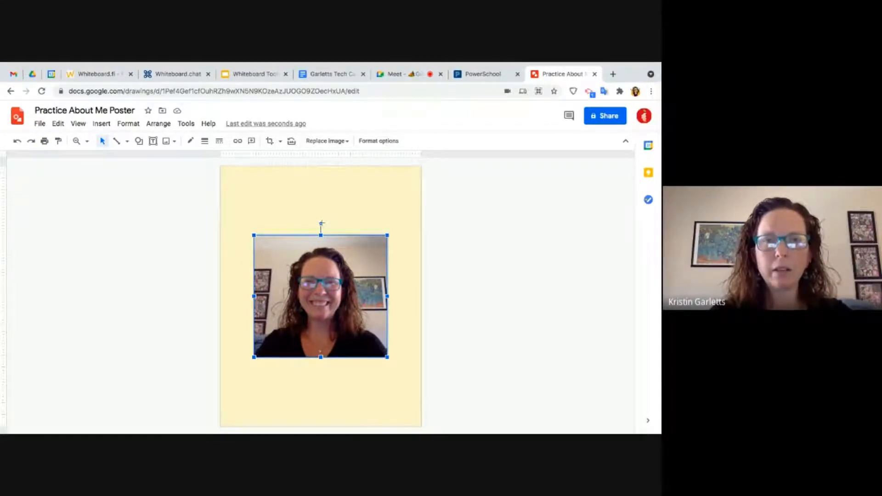
Tilt the photo about 17 degrees, rotate it back toward upright, and bring up its context menu.
left_click_drag(322, 225, 298, 234)
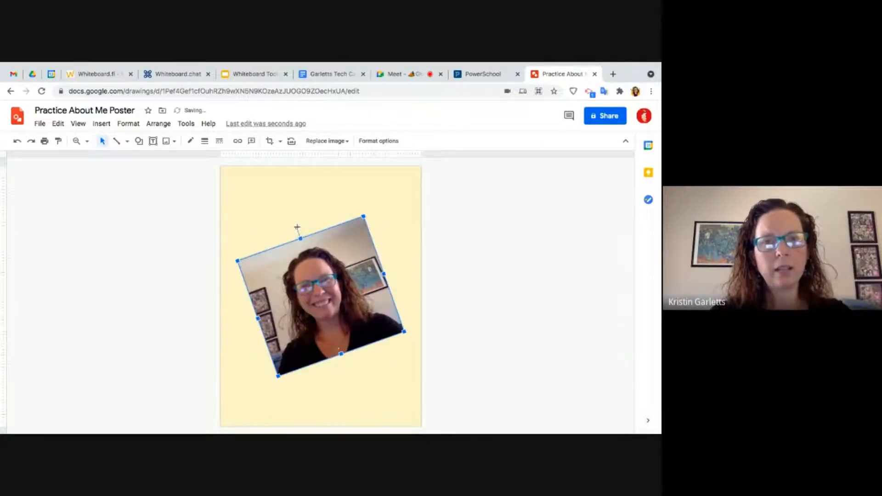
left_click_drag(311, 224, 343, 223)
mouse_move(344, 254)
left_mouse_down()
mouse_move(345, 216)
mouse_move(346, 253)
left_mouse_up()
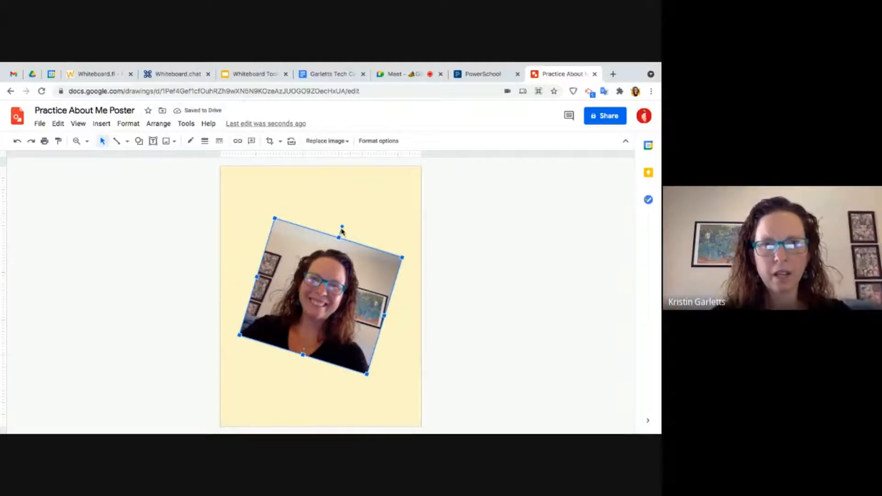
left_click_drag(341, 227, 322, 227)
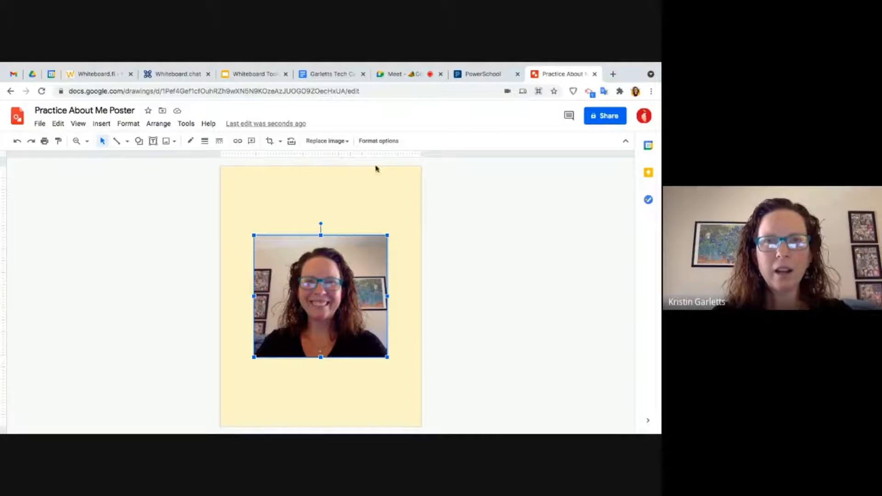
right_click(345, 281)
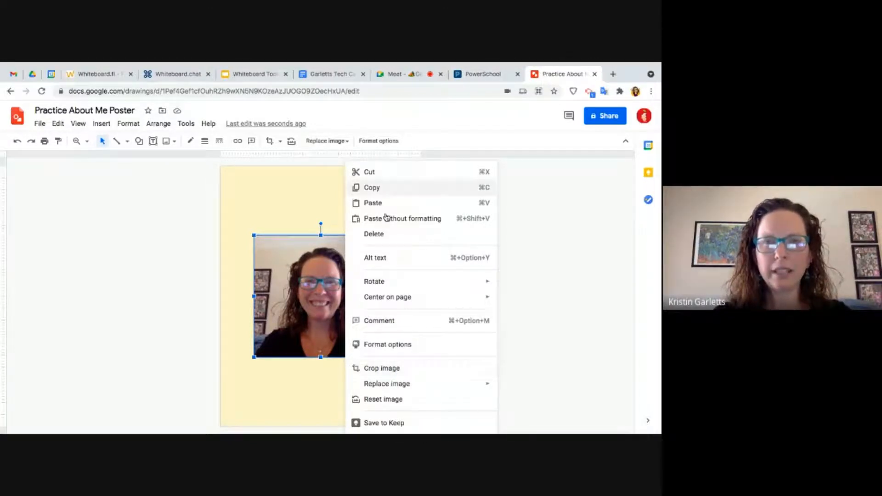
In the photo's Format options, recolor it to grayscale.
left_click(312, 234)
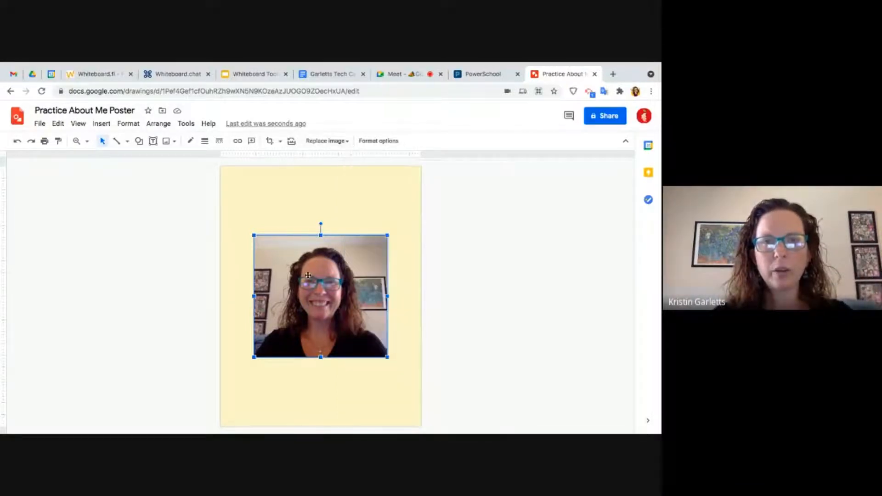
left_click(385, 142)
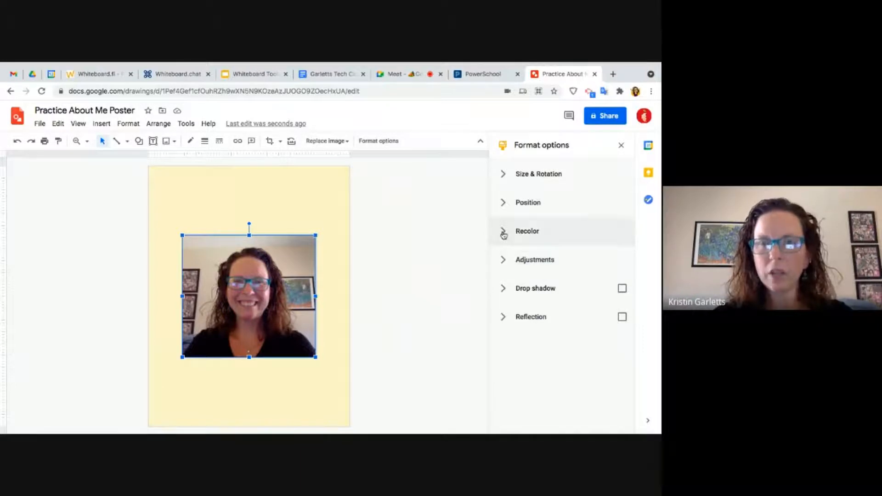
left_click(507, 237)
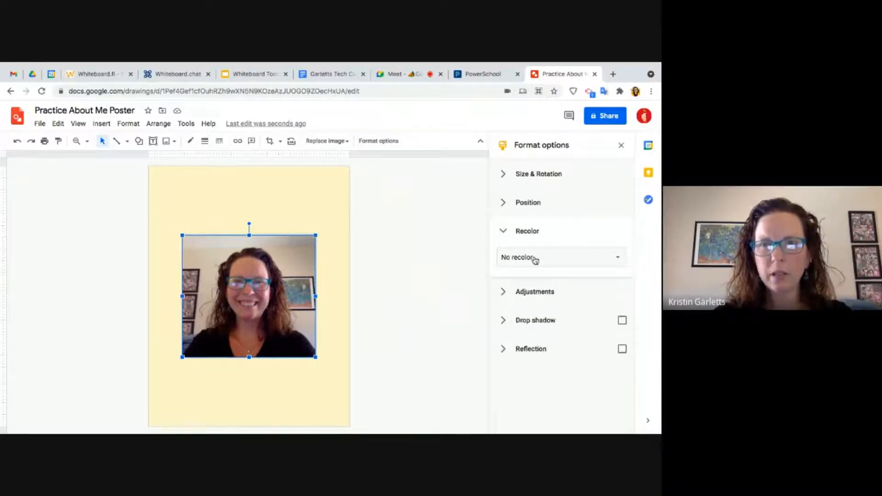
left_click(535, 259)
scroll(538, 340, "down", 3)
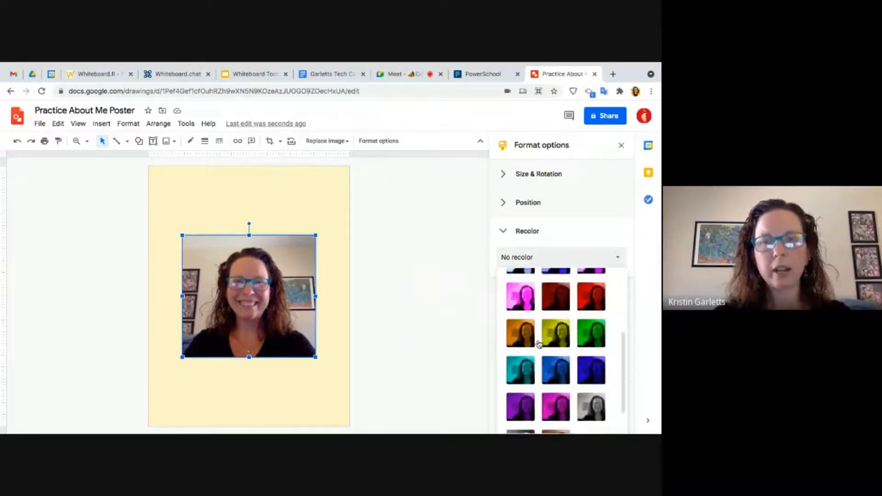
scroll(539, 344, "down", 2)
left_click(594, 371)
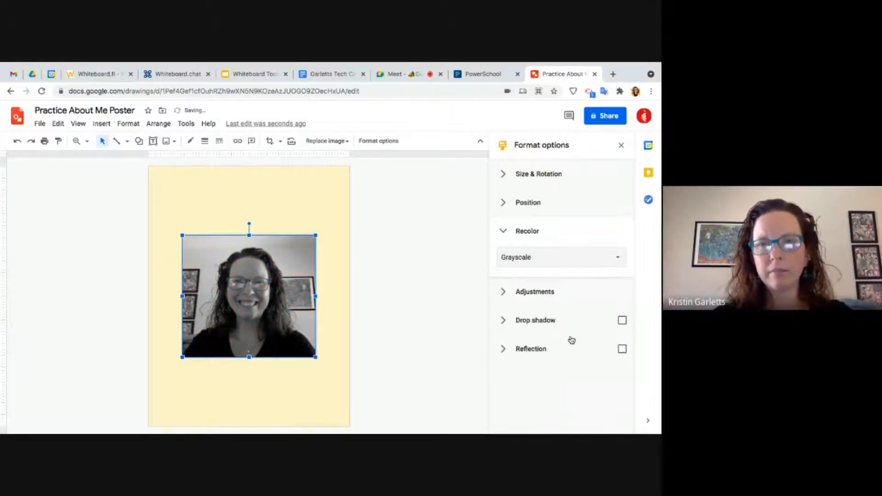
Try sepia and green Light 5 recolors, then return the photo to No recolor.
left_click(547, 258)
scroll(543, 348, "down", 3)
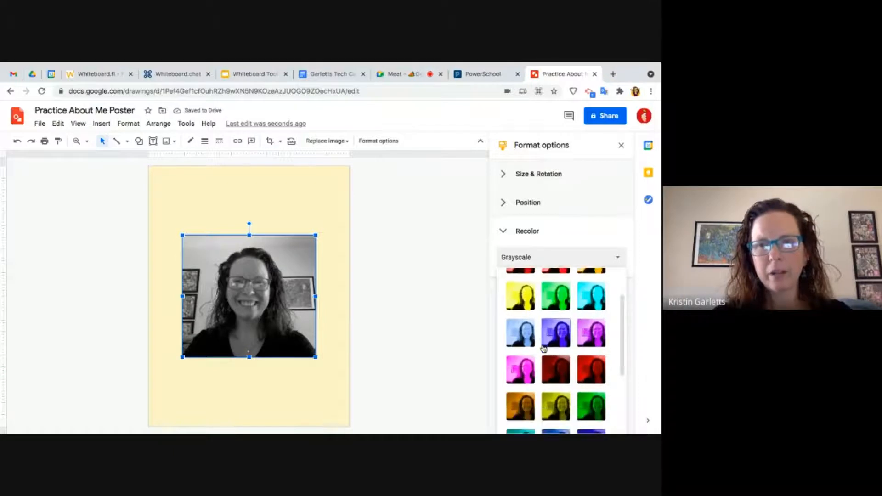
scroll(544, 348, "down", 2)
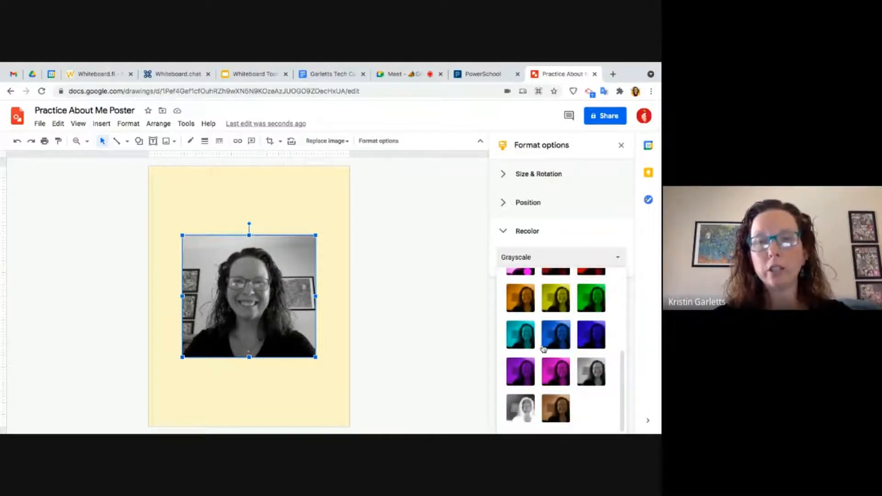
left_click(554, 414)
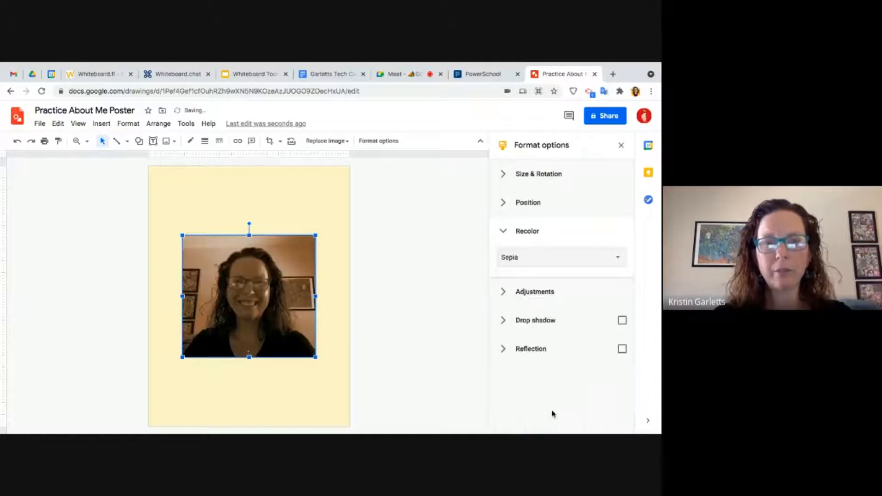
left_click(545, 261)
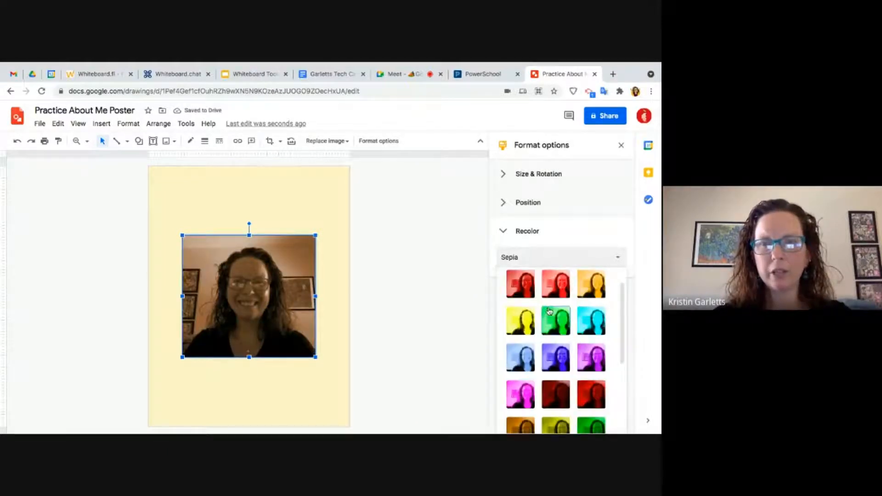
left_click(558, 350)
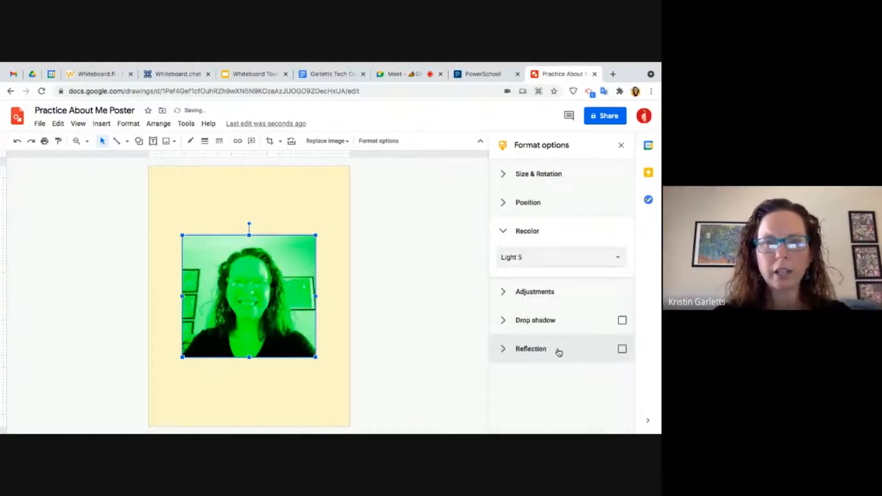
left_click(545, 262)
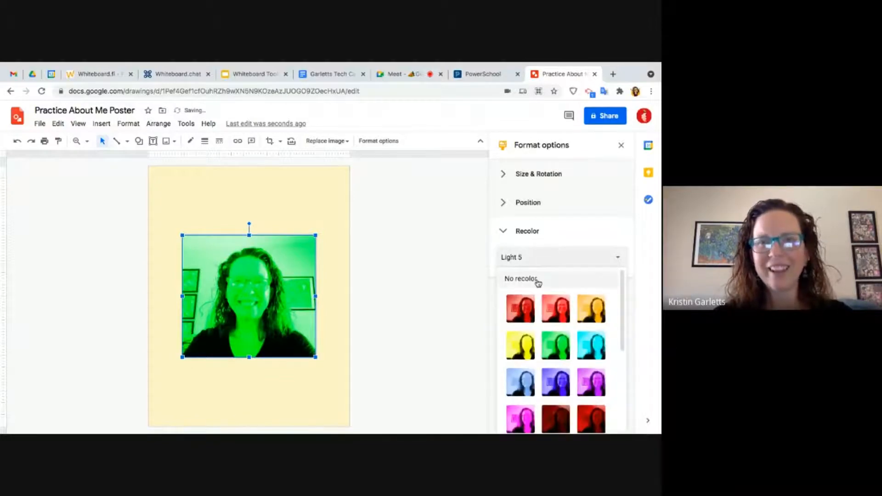
left_click(538, 280)
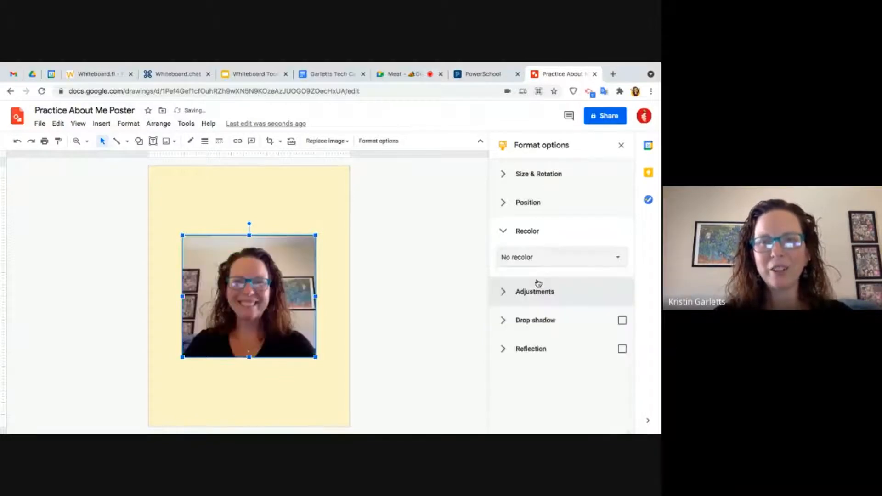
left_click(505, 292)
Adjust the photo's brightness and contrast sliders, then enable a drop shadow.
scroll(531, 308, "down", 1)
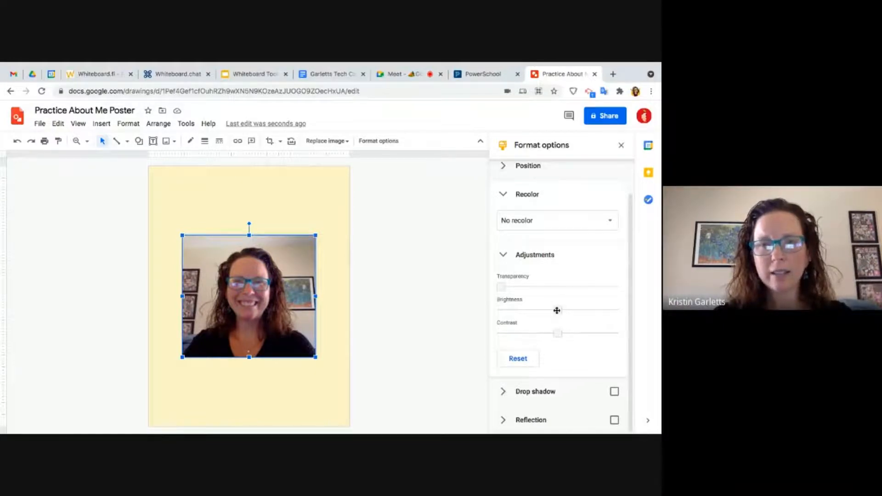
left_click_drag(557, 311, 562, 310)
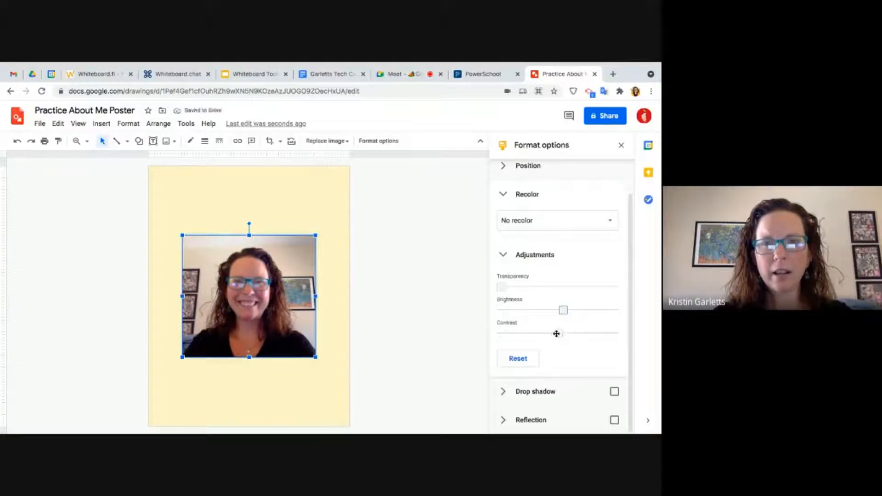
left_click_drag(558, 334, 595, 335)
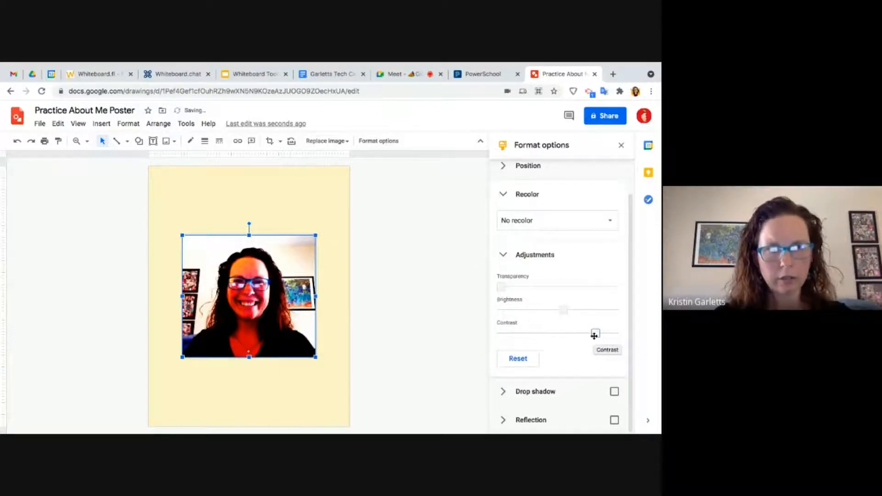
left_click_drag(594, 336, 565, 336)
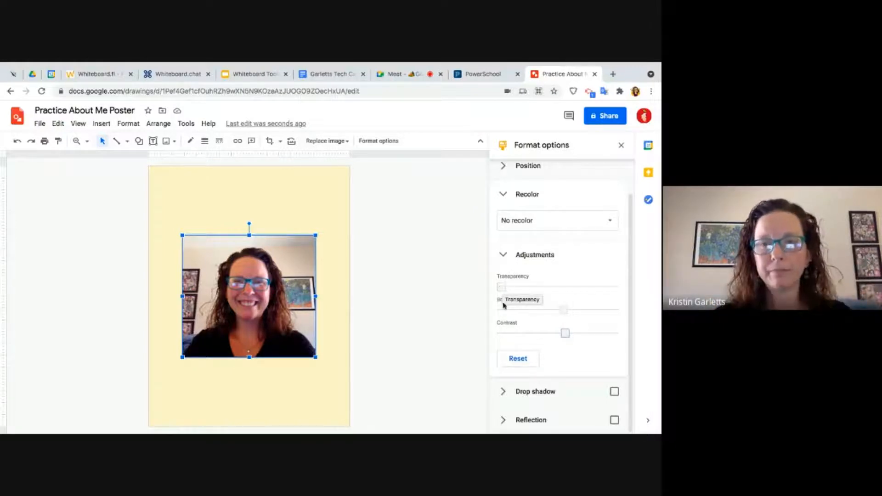
left_click(506, 393)
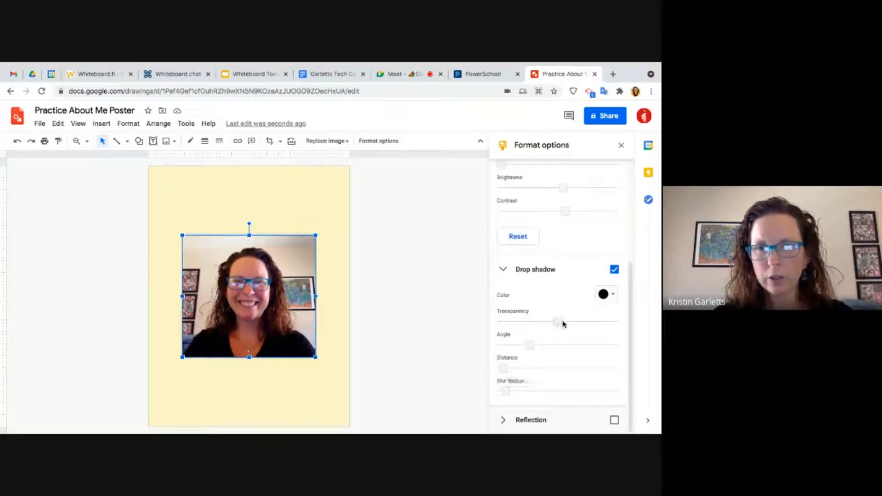
Make the drop shadow darker, further offset and more blurred, then preview it.
left_click_drag(557, 320, 521, 322)
left_click_drag(503, 369, 518, 348)
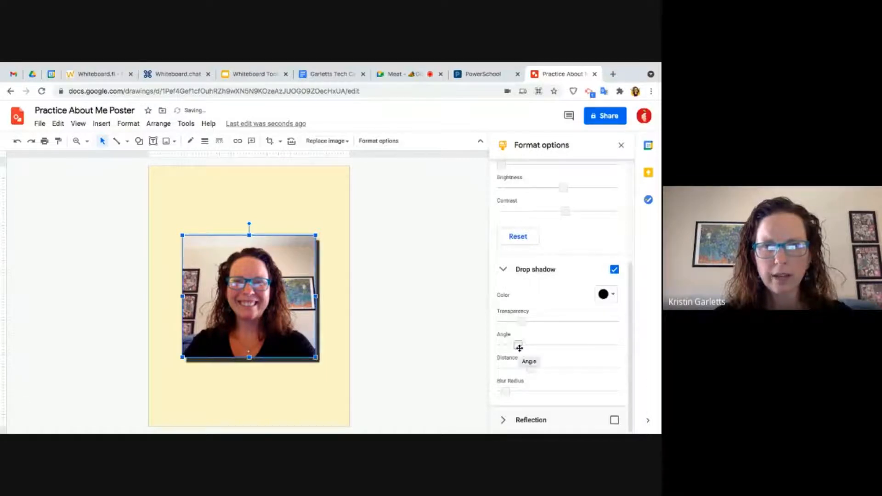
left_click_drag(506, 393, 529, 395)
left_click(404, 313)
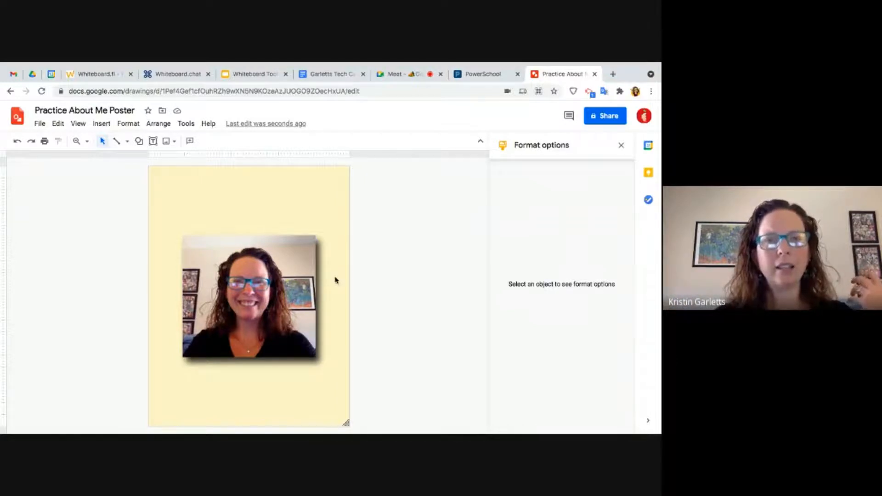
Try a reflection on the photo, remove it, and close Format options.
left_click(291, 294)
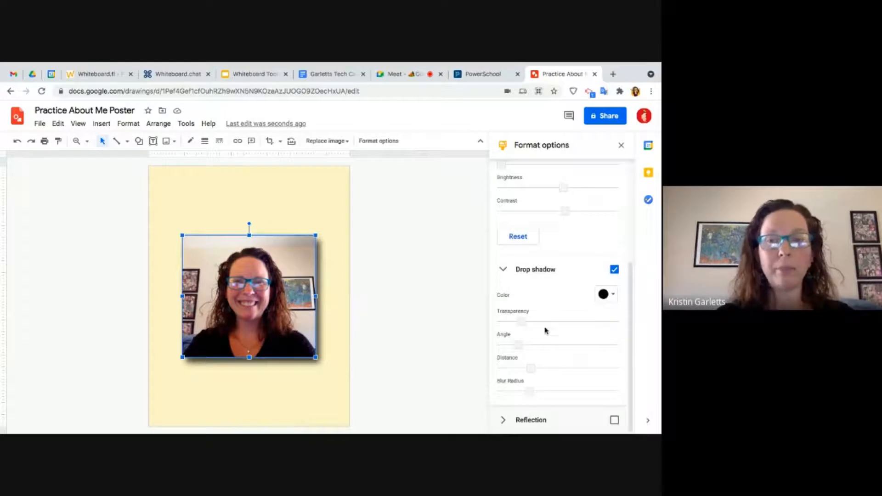
left_click(501, 421)
scroll(514, 340, "down", 2)
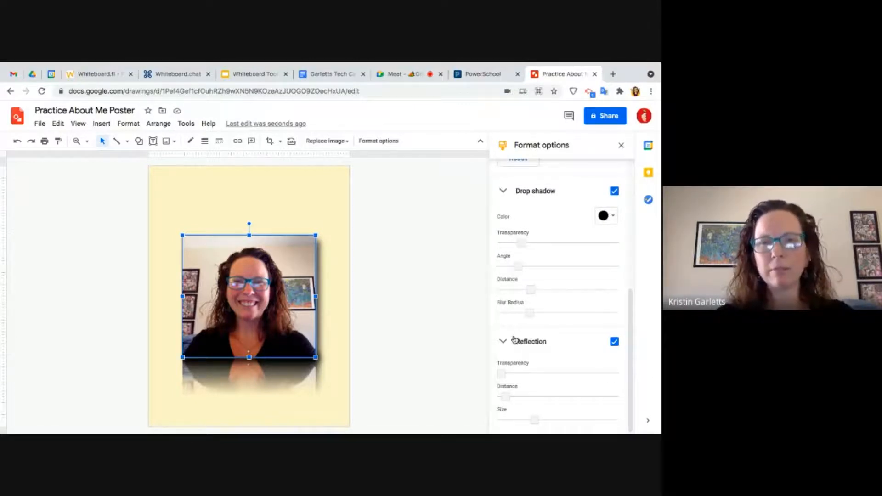
left_click(615, 341)
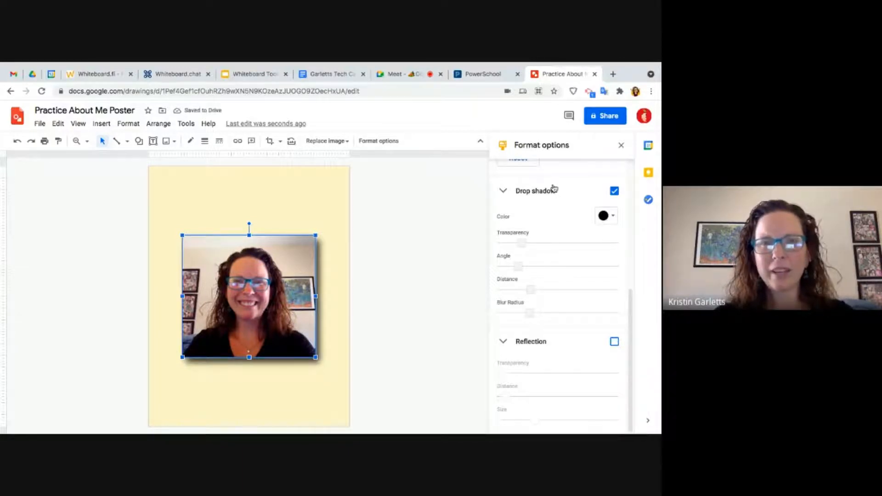
left_click(621, 146)
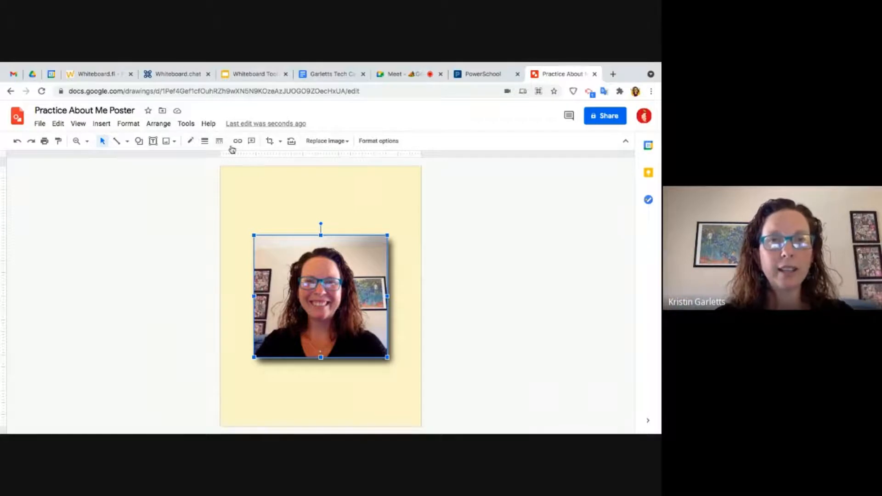
Search the web for 'elephants' images to insert.
left_click(169, 143)
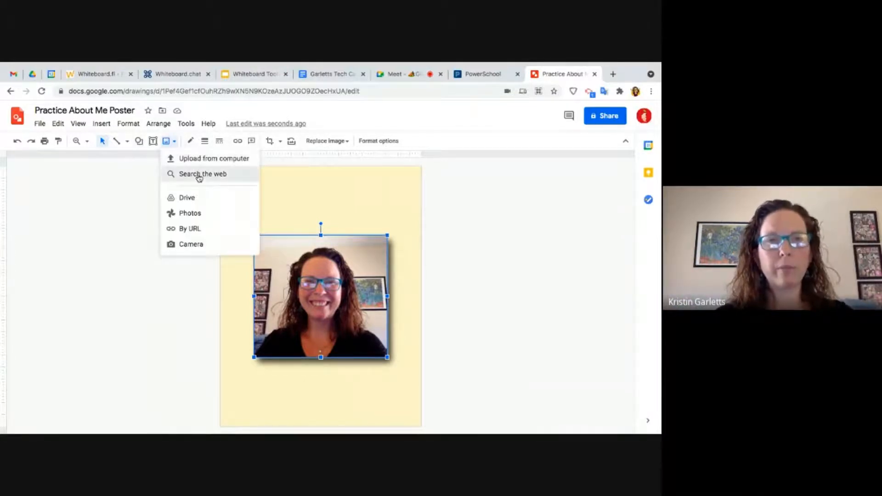
left_click(199, 175)
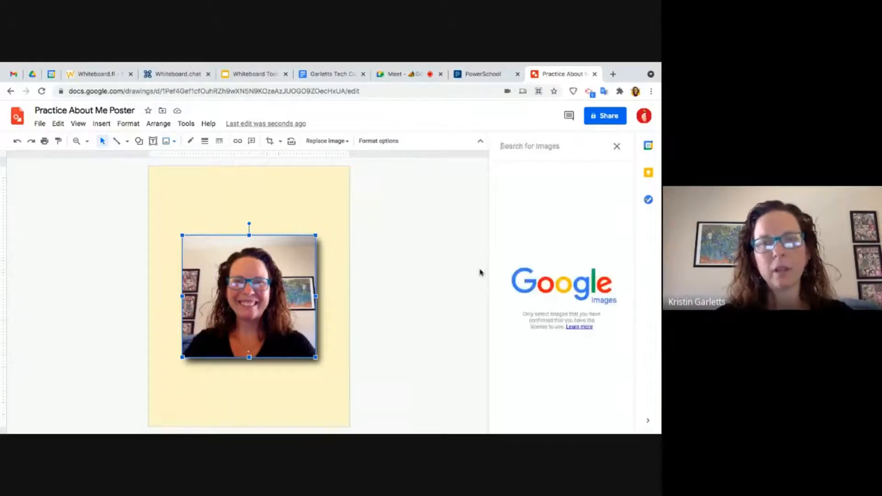
type("e")
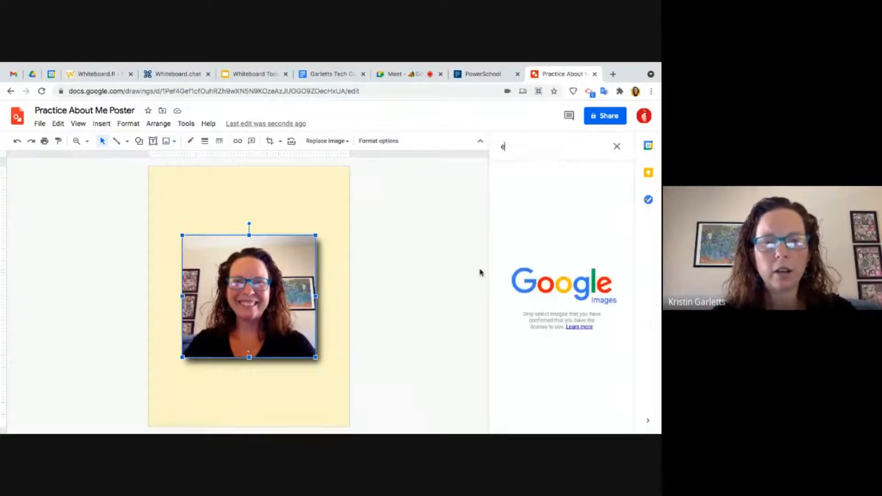
type("lephants")
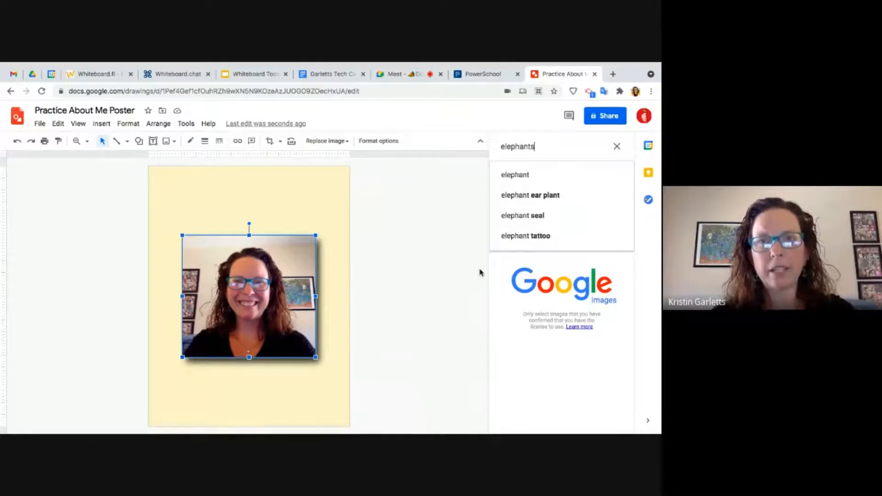
key("Return")
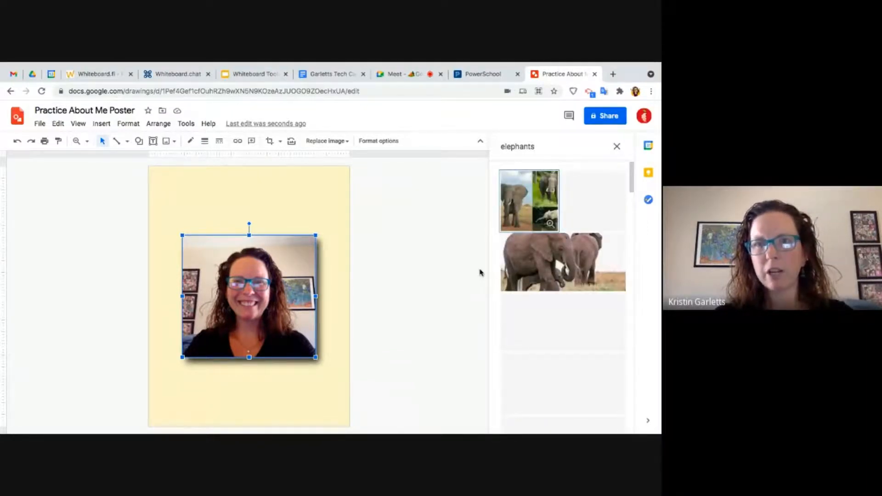
Insert two elephant photos and move the top one to the right.
left_click(604, 211)
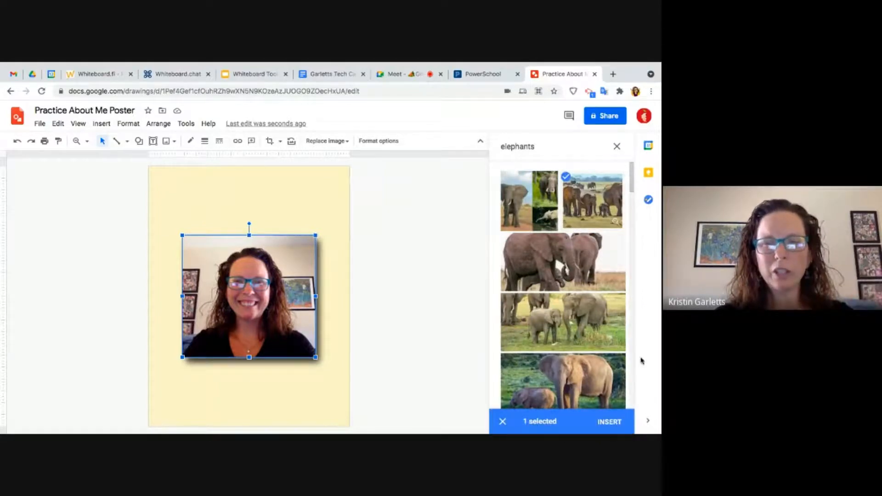
left_click(576, 317)
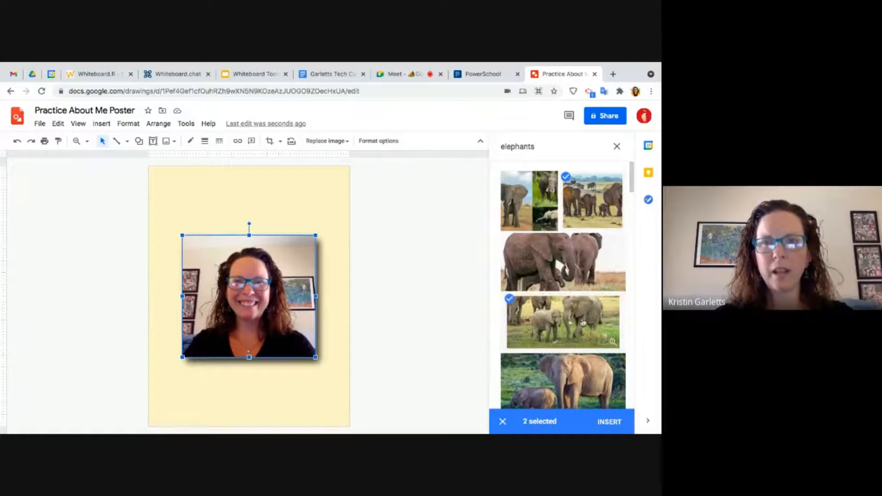
left_click(611, 423)
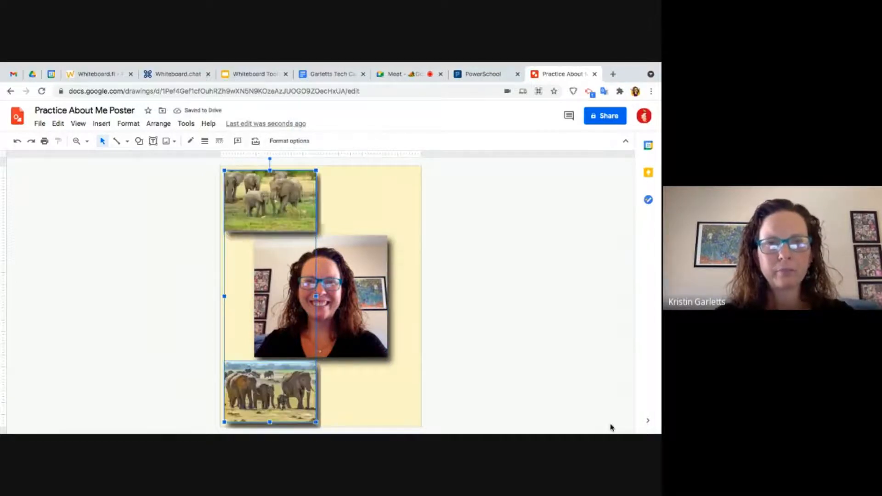
left_click(569, 393)
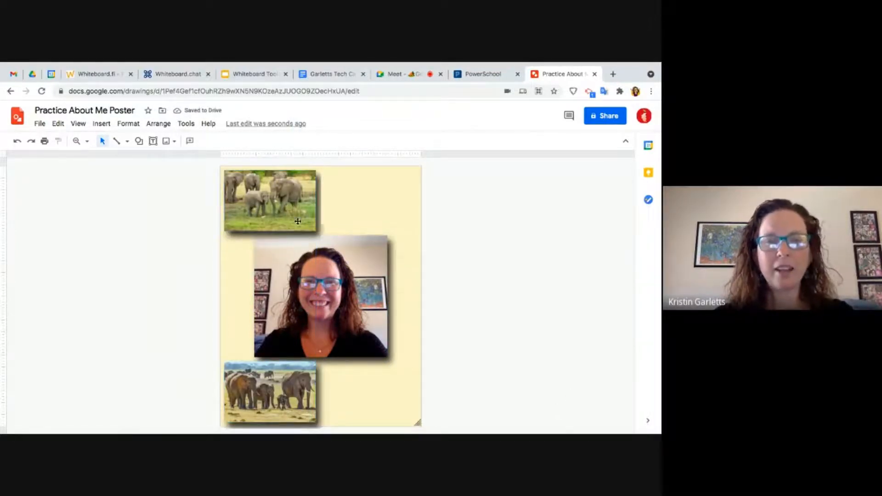
left_click_drag(299, 210, 399, 206)
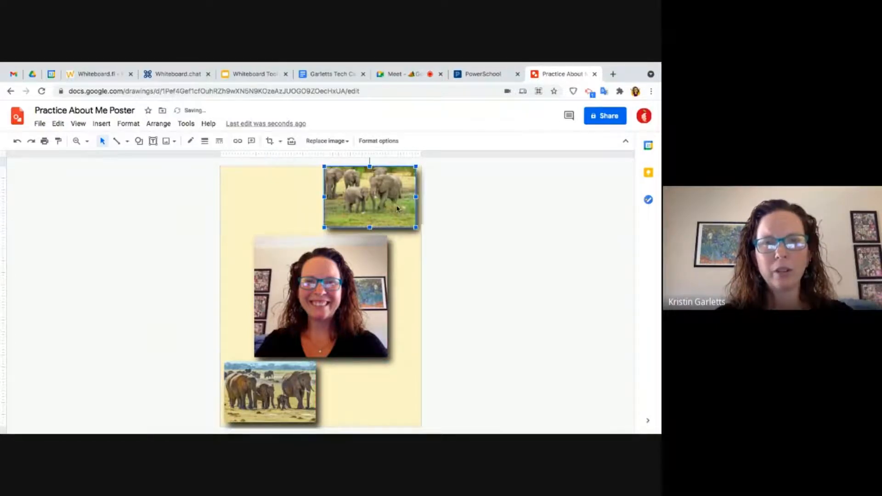
Move the bottom elephant photo right, then shrink and tilt the top one clockwise.
left_click_drag(259, 403, 359, 403)
left_click(470, 324)
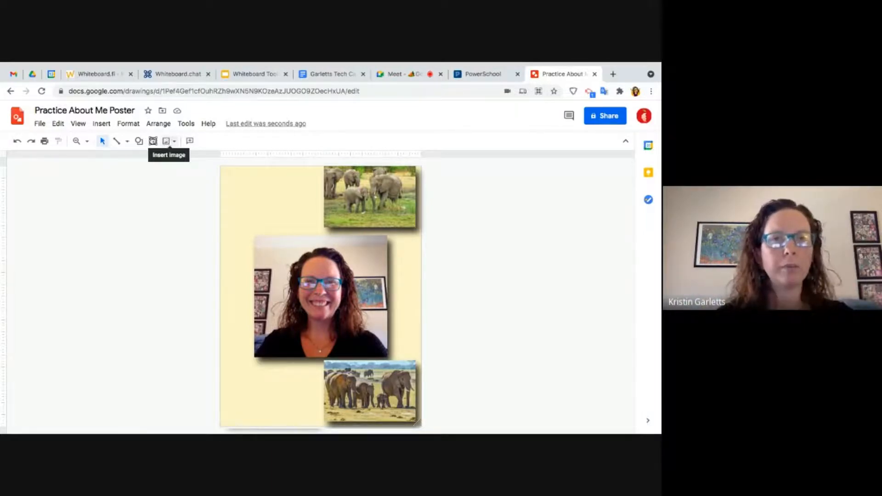
left_click(369, 183)
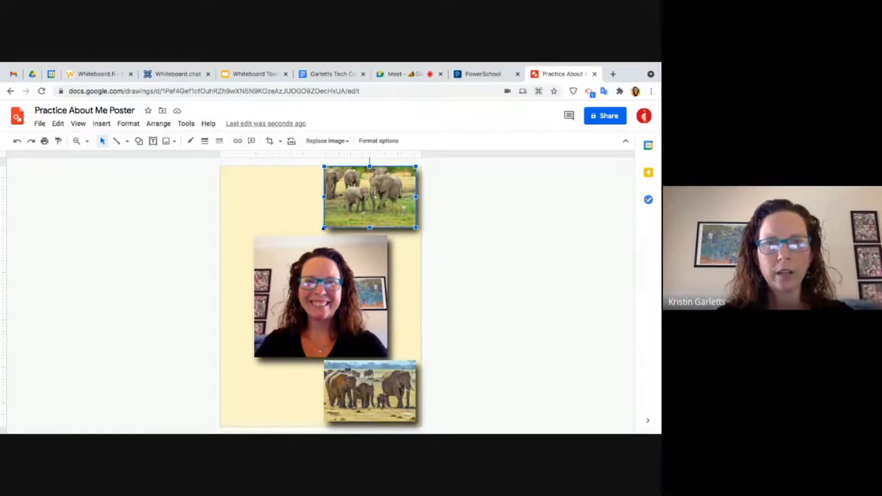
left_click_drag(324, 228, 376, 221)
left_click_drag(378, 179, 393, 180)
Shrink and tilt the bottom elephant photo and nudge the top one down.
left_click(329, 358)
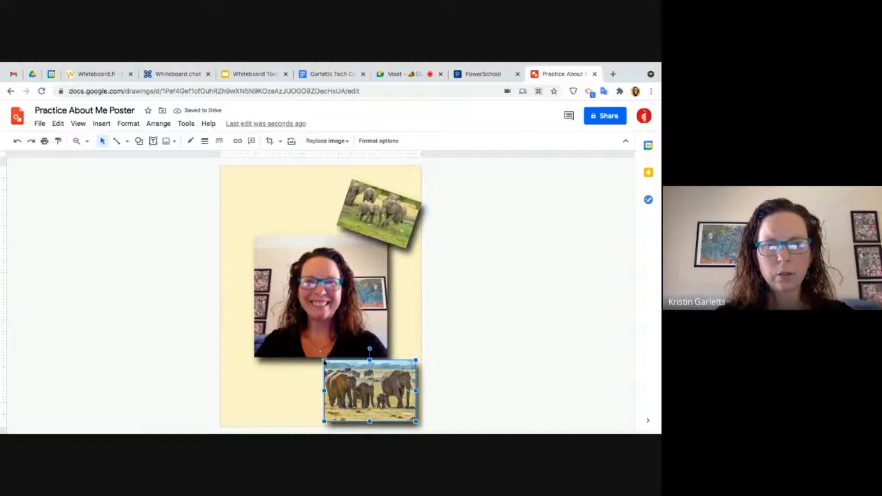
left_click_drag(325, 363, 379, 368)
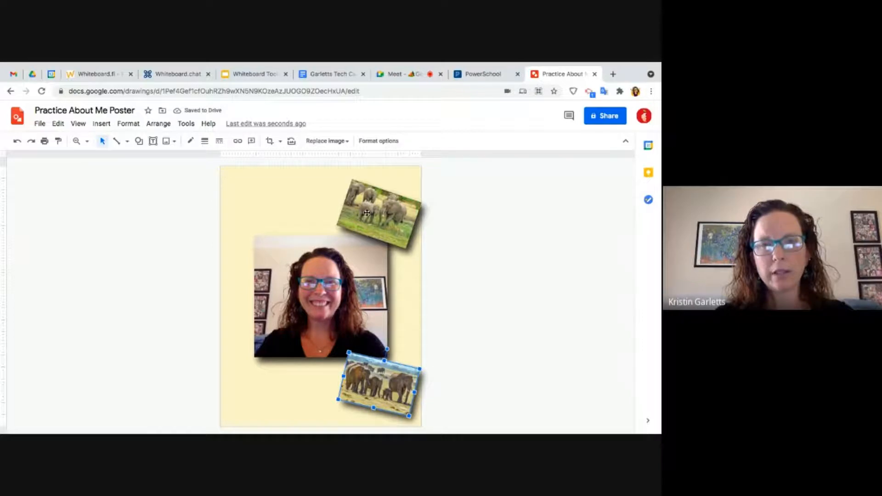
left_click_drag(367, 213, 367, 218)
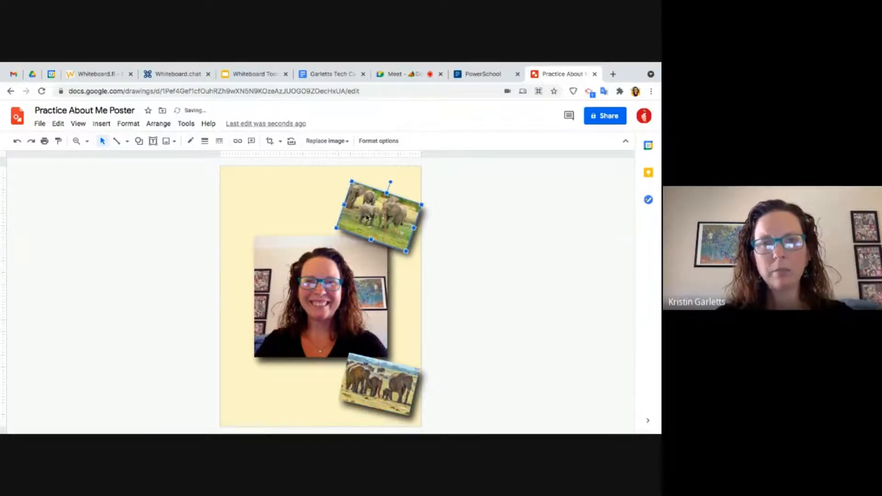
left_click(352, 277)
Bring the portrait photo to the front, over the elephant photos.
right_click(352, 278)
mouse_move(353, 281)
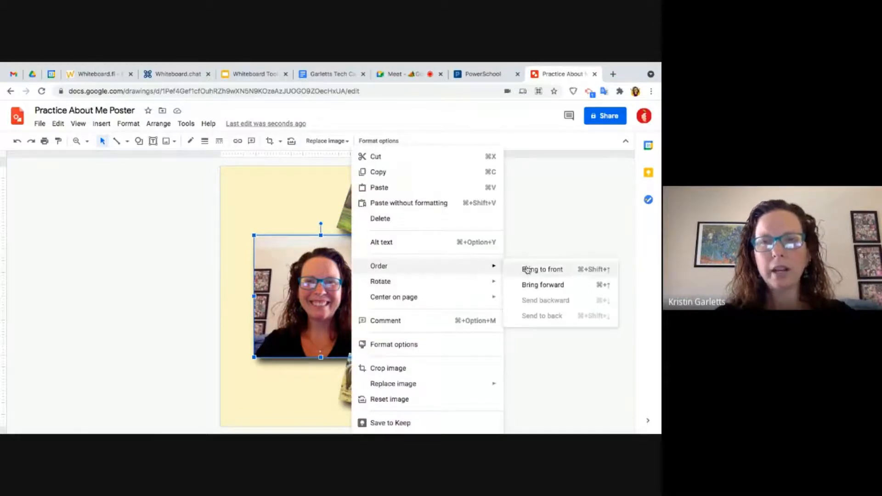
left_click(527, 270)
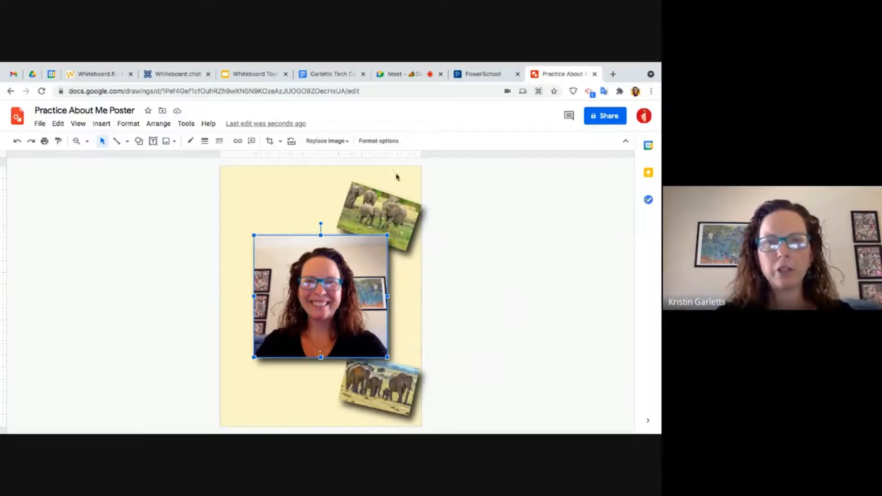
Nudge the upper elephant photo into its final position.
left_click_drag(400, 210, 422, 228)
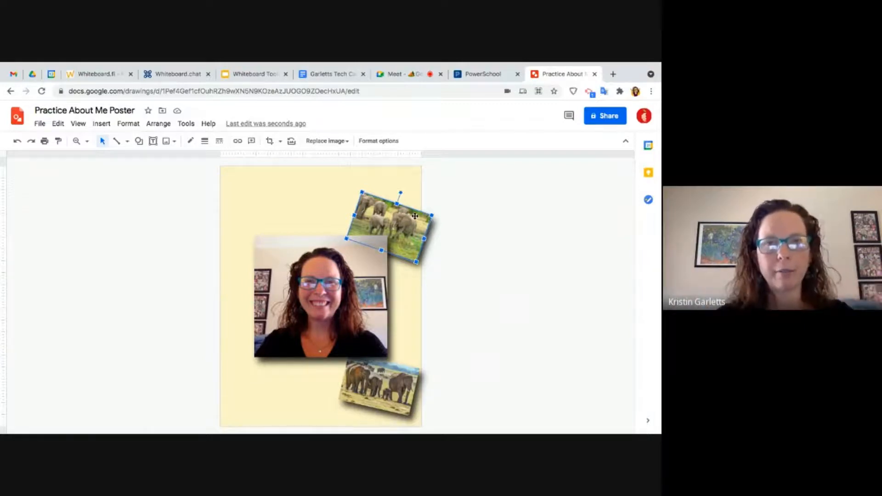
left_click_drag(414, 214, 407, 207)
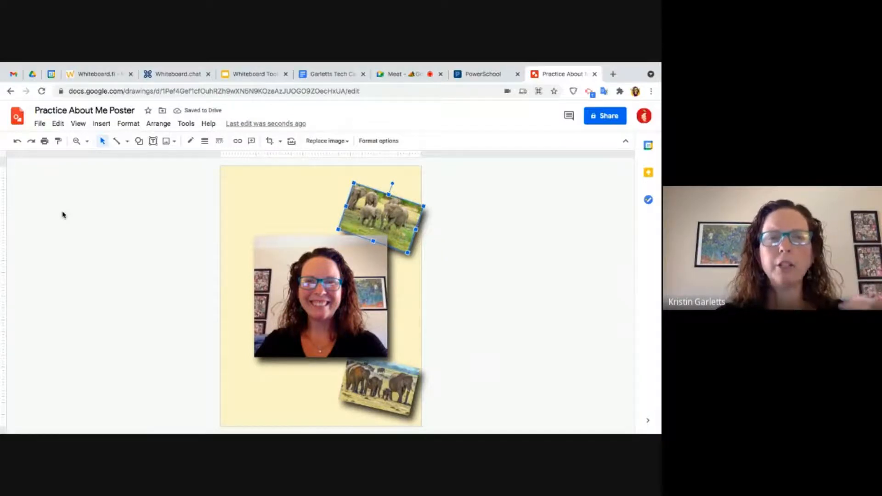
left_click(154, 143)
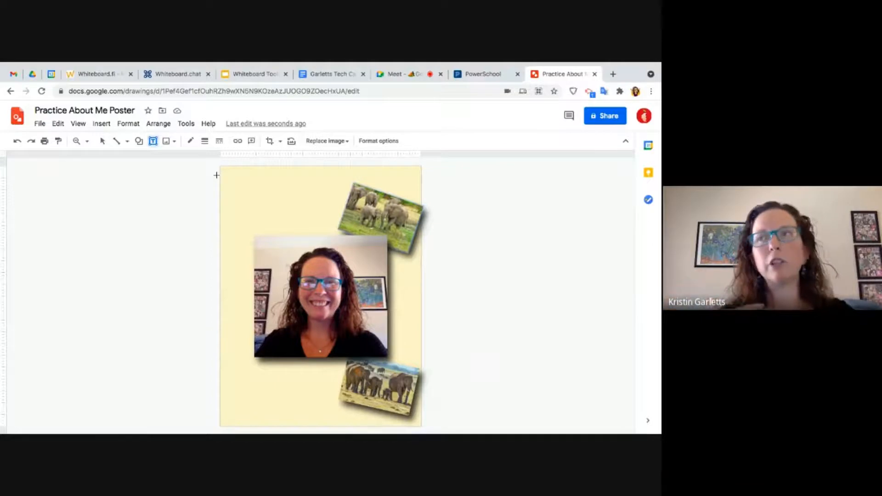
Add a text box at the poster top with size 31 text and type the presenter's name.
left_click(247, 170)
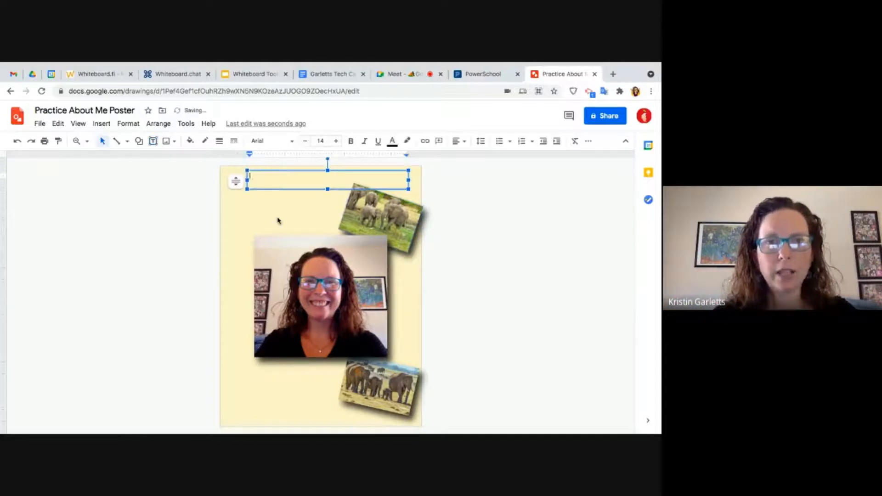
left_click(336, 141)
left_click(336, 141)
left_click(336, 141)
double_click(336, 141)
left_click(336, 141)
double_click(336, 141)
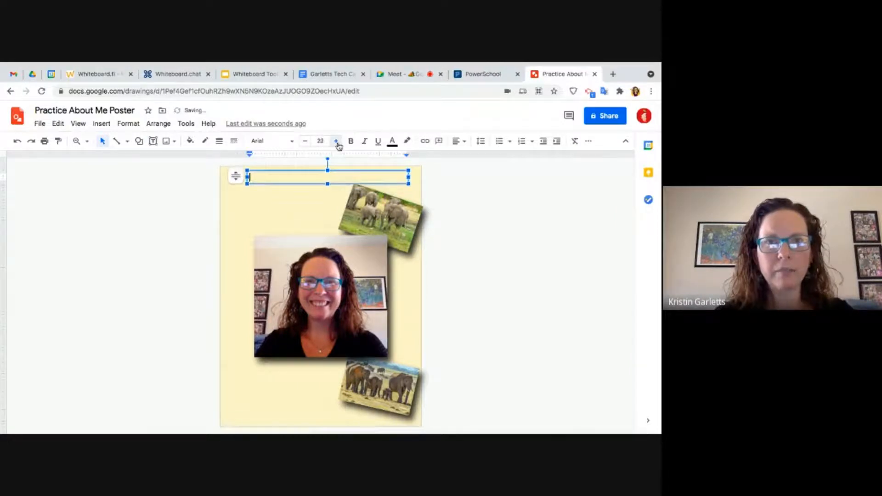
double_click(337, 141)
left_click(336, 141)
double_click(336, 142)
left_click(336, 142)
left_click(337, 142)
left_click(336, 141)
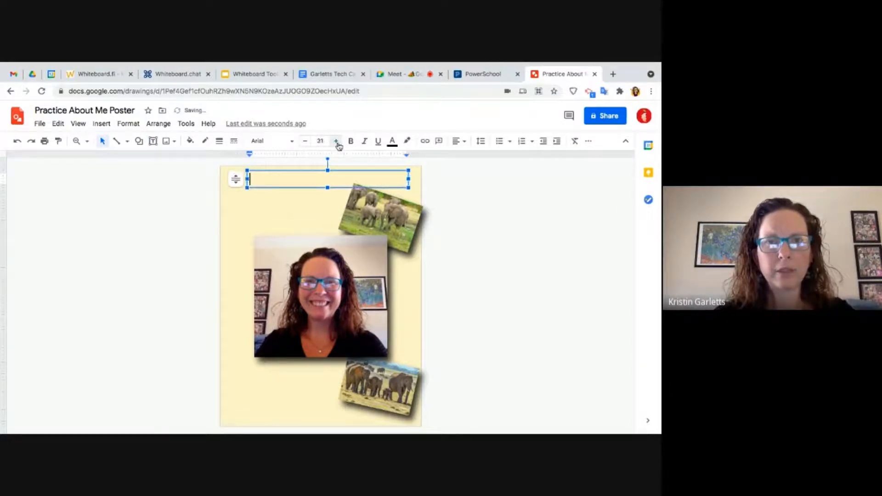
left_click(336, 141)
type("Kr")
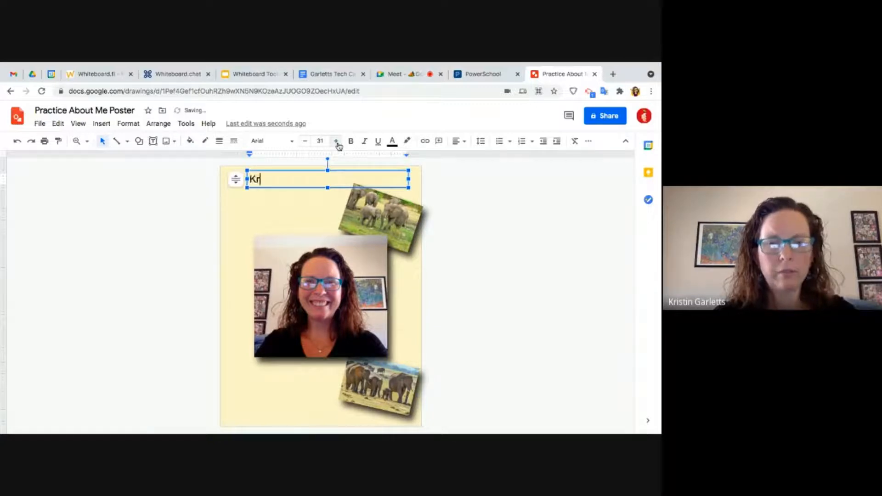
type("istin Garletts")
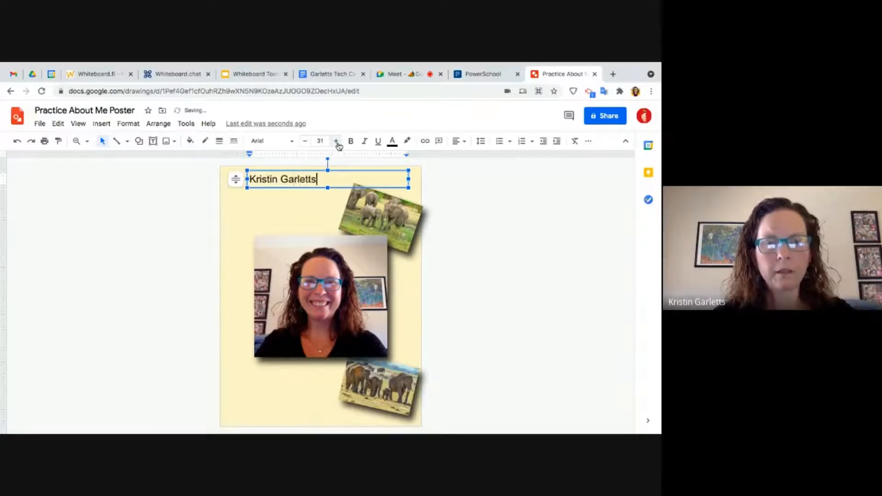
Set the name in Spectral font at size 40.
triple_click(280, 183)
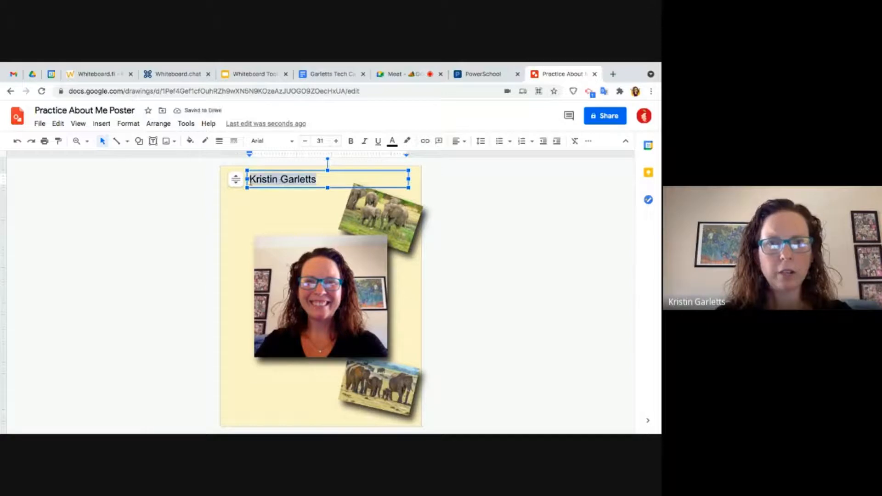
left_click(293, 143)
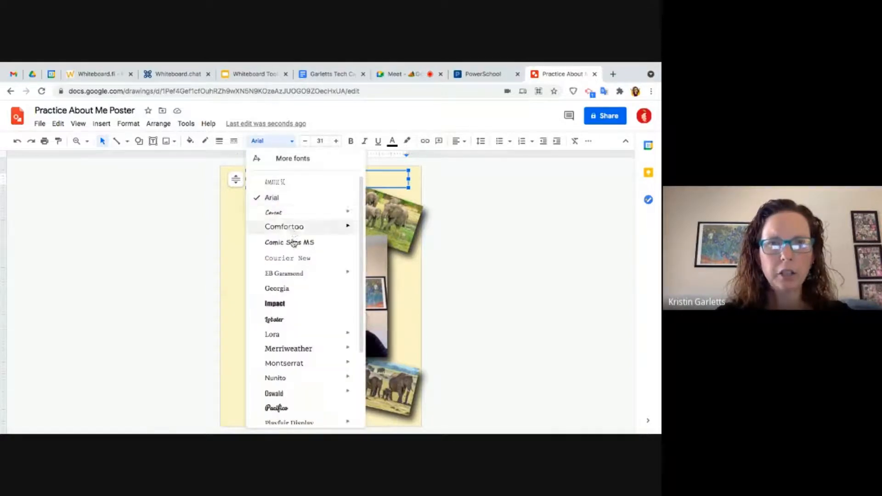
left_click(288, 409)
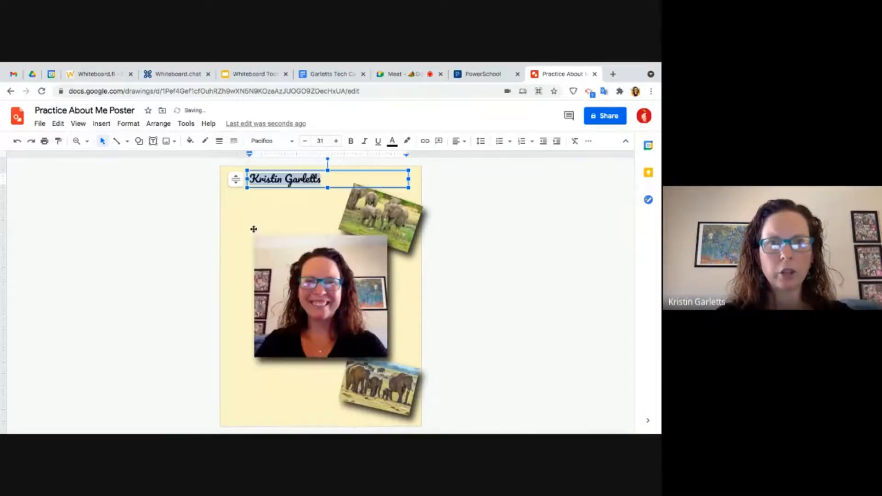
left_click(275, 142)
scroll(290, 283, "down", 3)
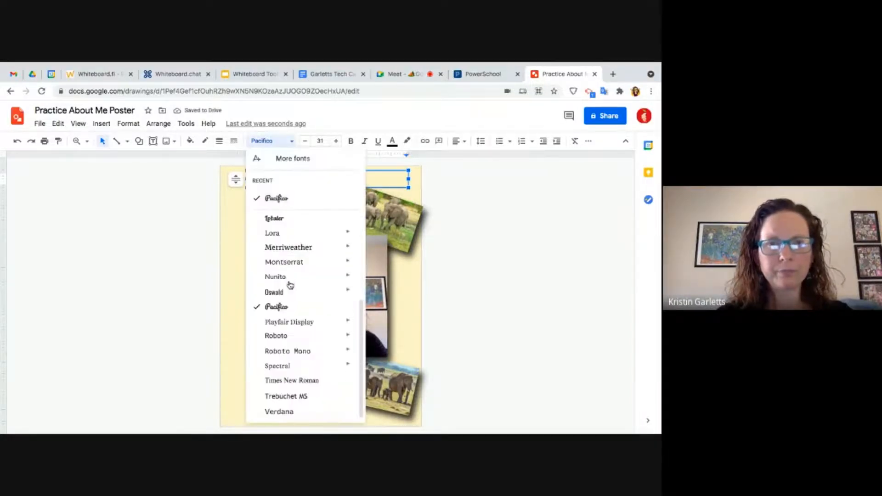
scroll(290, 285, "up", 3)
scroll(289, 284, "down", 3)
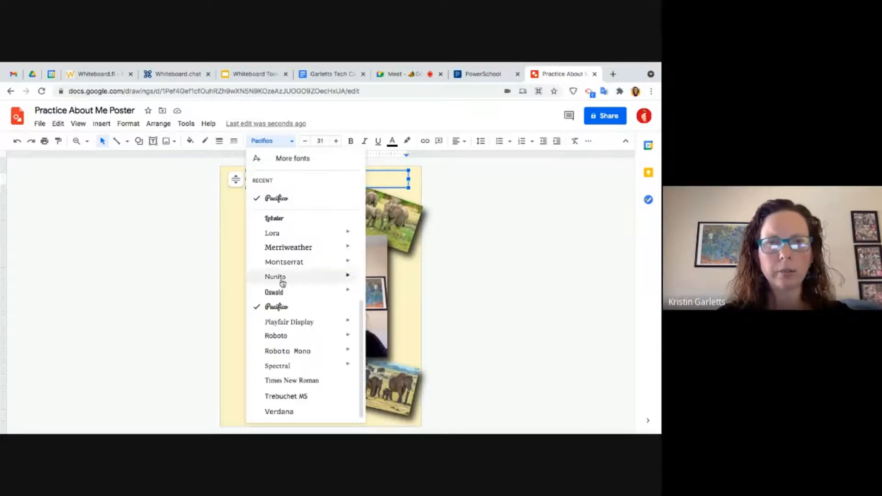
left_click(282, 366)
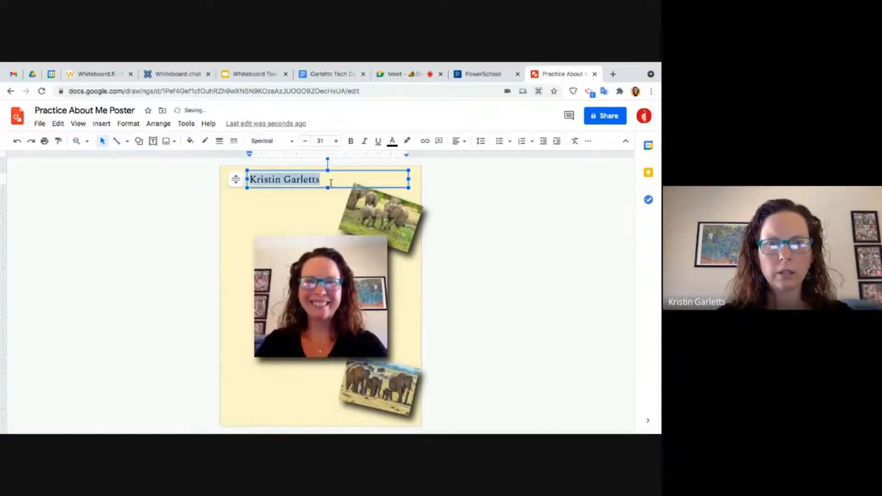
left_click(329, 141)
type("40")
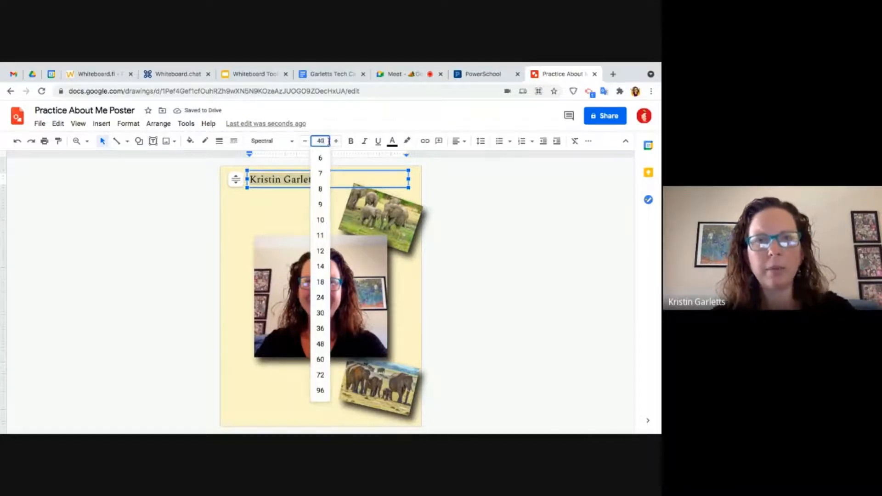
key("Return")
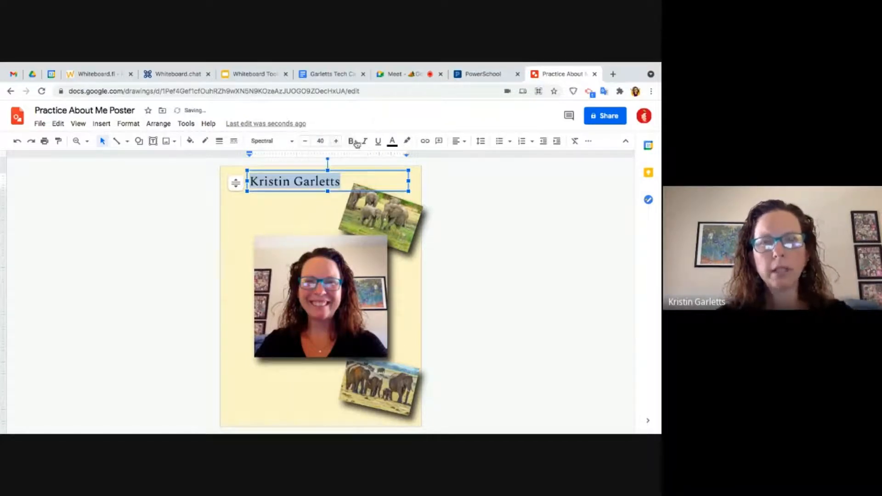
Colour the name title dark red, leaving highlight unchanged.
left_click(392, 142)
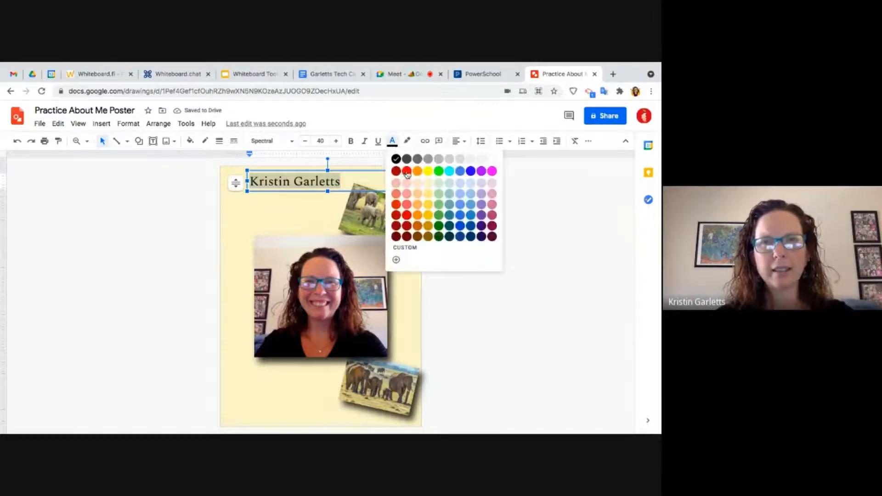
left_click(396, 172)
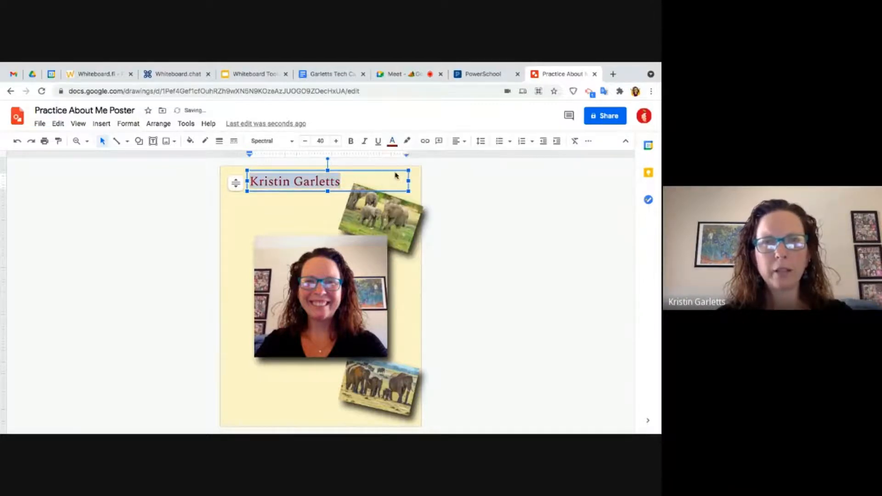
left_click(408, 143)
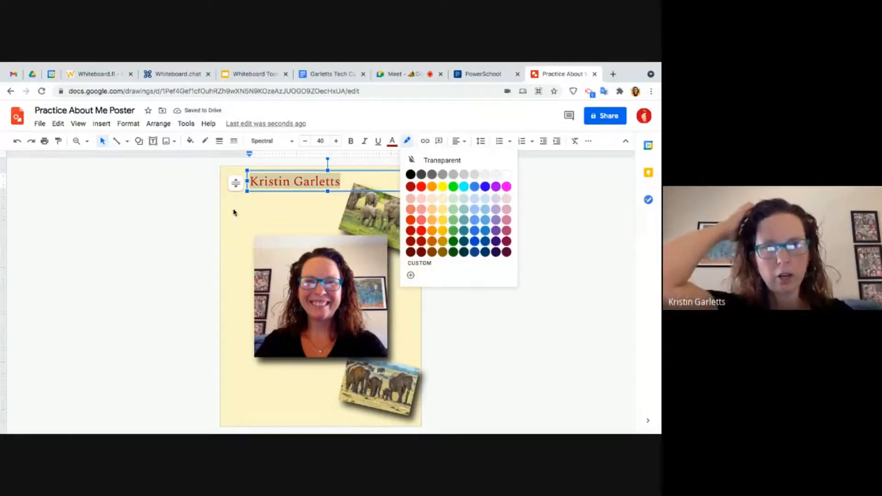
left_click(256, 214)
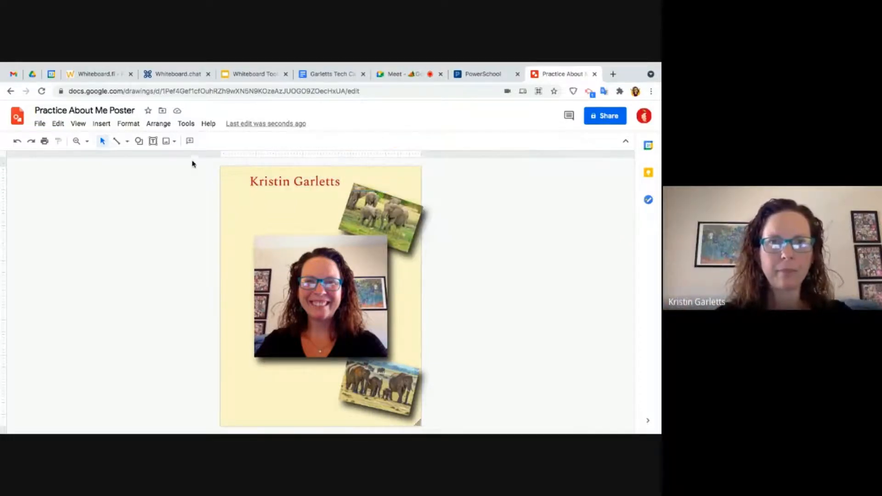
Add a text box reading 'About me:' below the portrait photo.
left_click(152, 141)
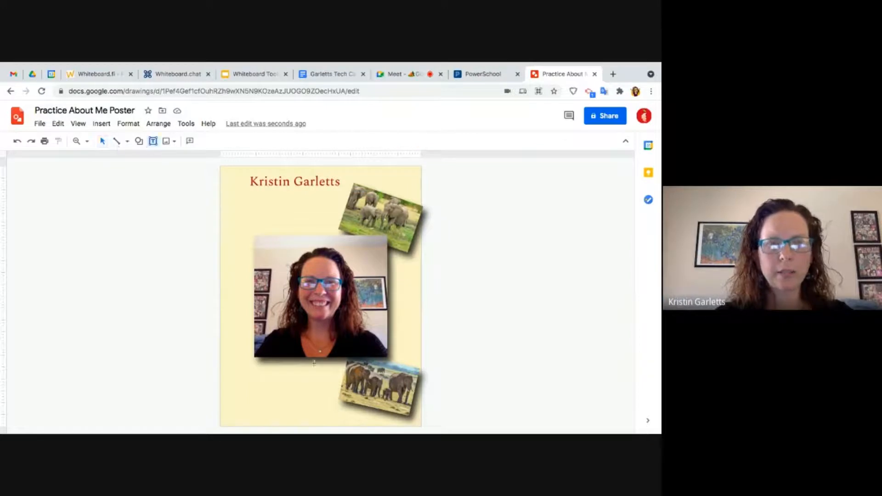
left_click_drag(237, 365, 327, 400)
type("About me")
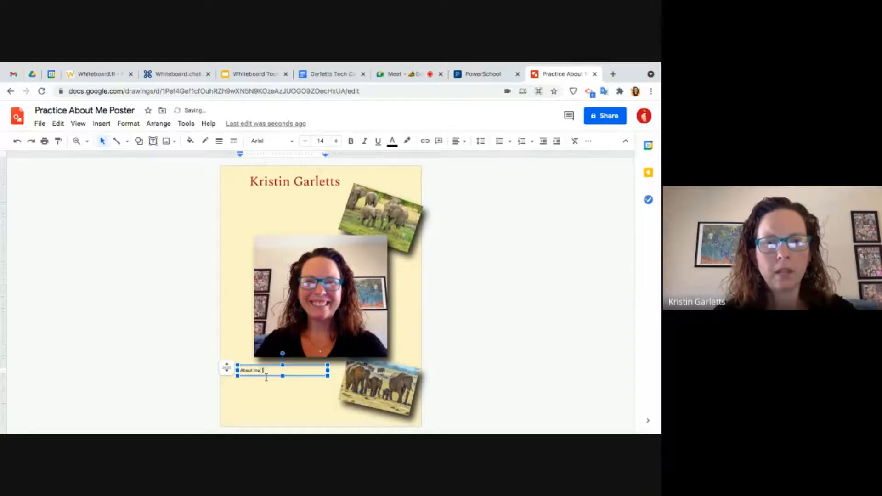
type(":")
key("Return")
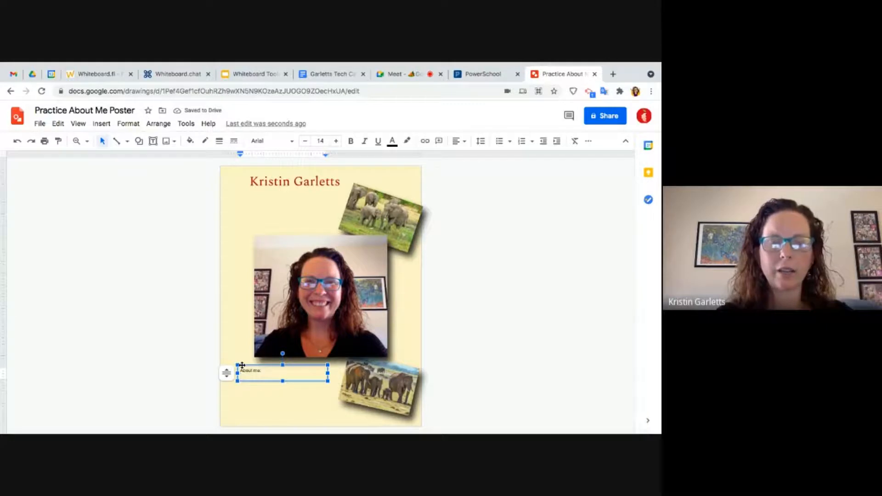
left_click(246, 366)
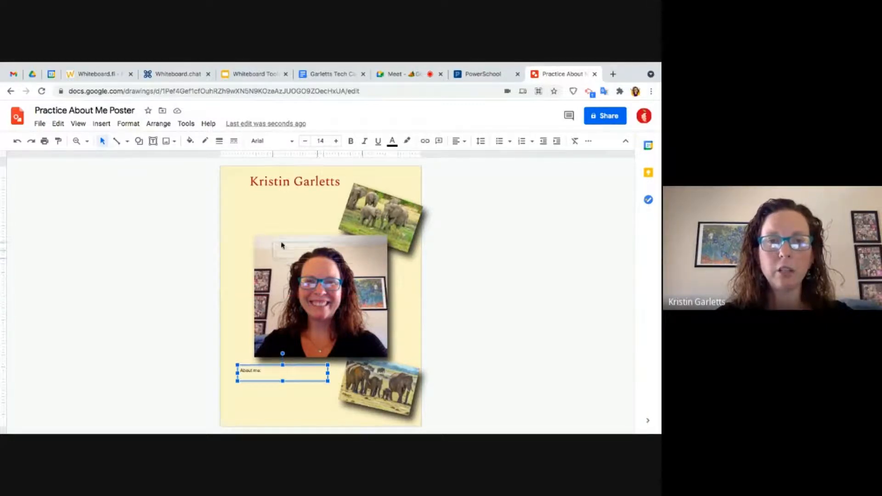
left_click_drag(282, 246, 282, 246)
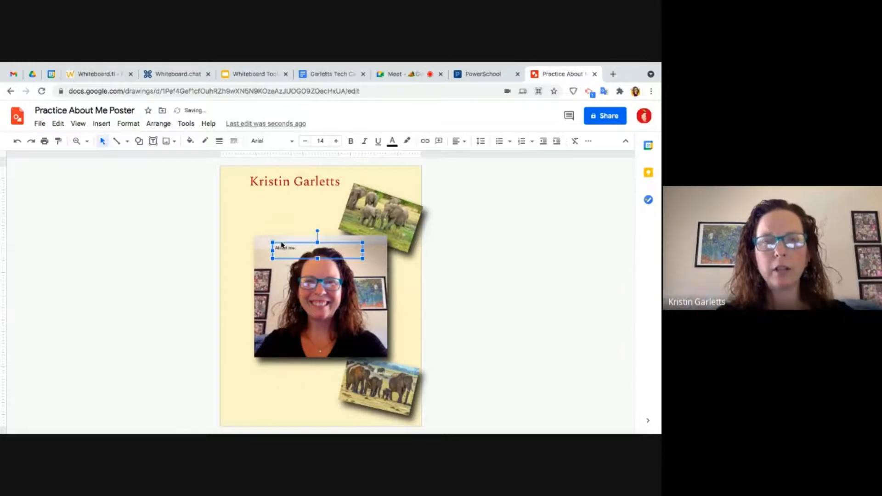
left_click_drag(282, 243, 250, 371)
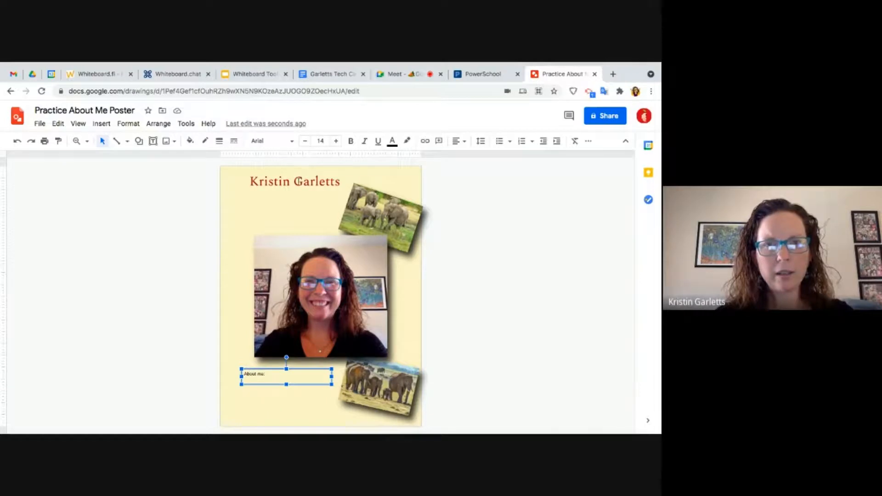
Keep the name title positioned at the top of the poster.
left_click(300, 172)
left_click_drag(300, 173, 311, 300)
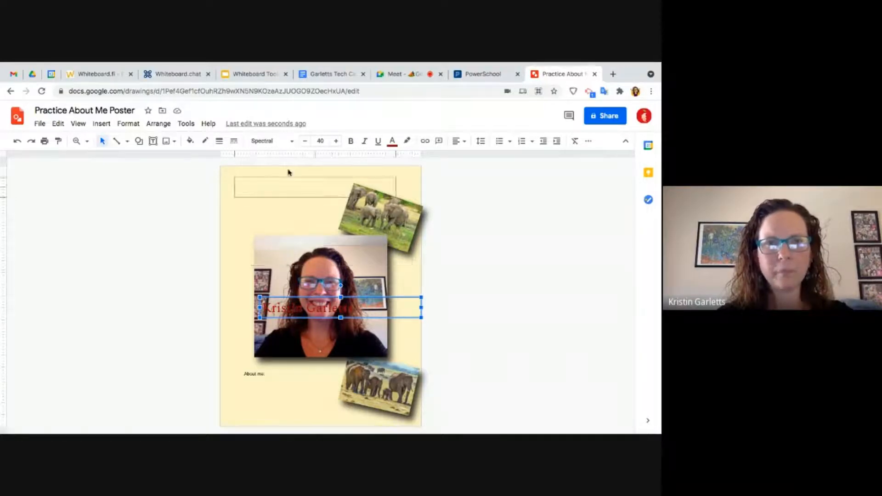
left_click_drag(299, 170, 298, 172)
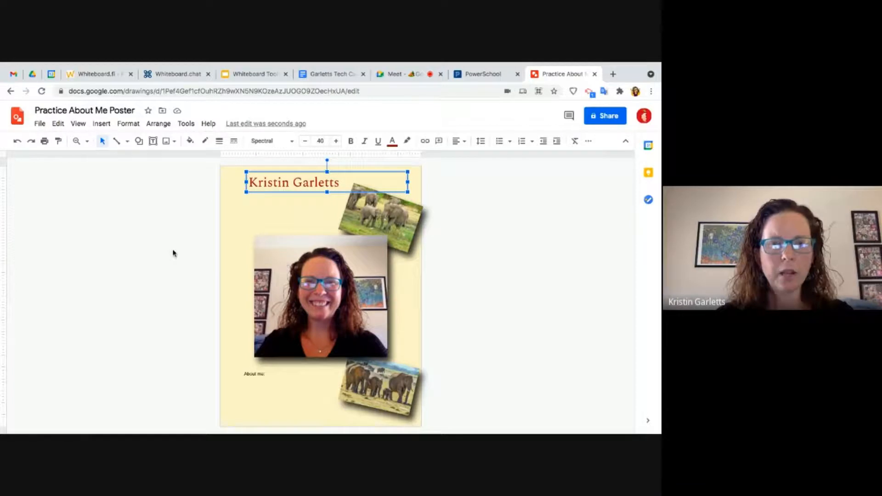
Show the Callouts submenu under Shapes in the shape menu.
left_click(139, 141)
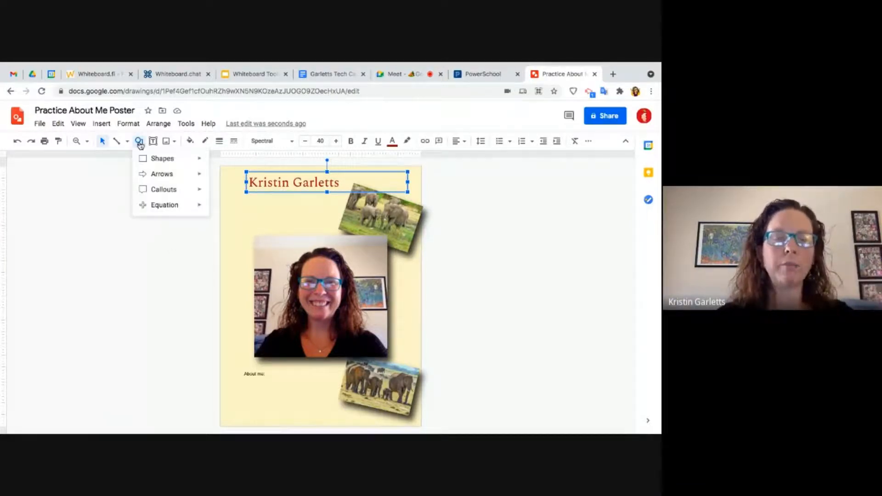
mouse_move(153, 162)
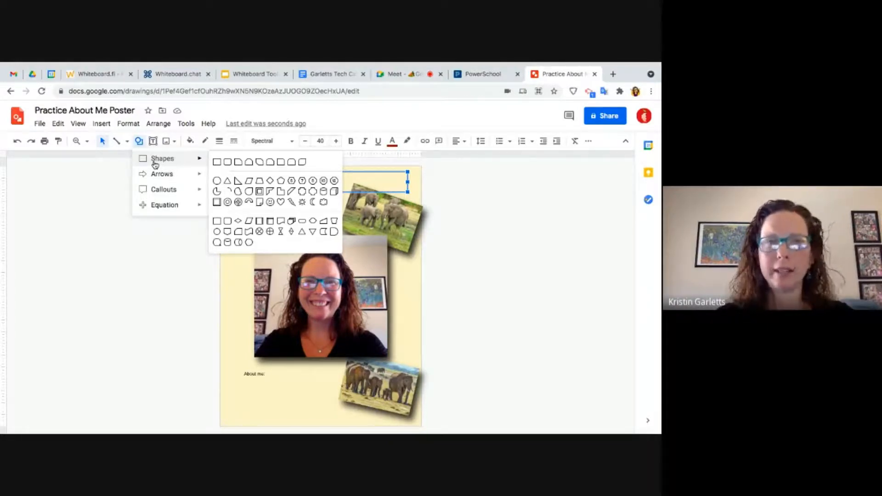
mouse_move(157, 190)
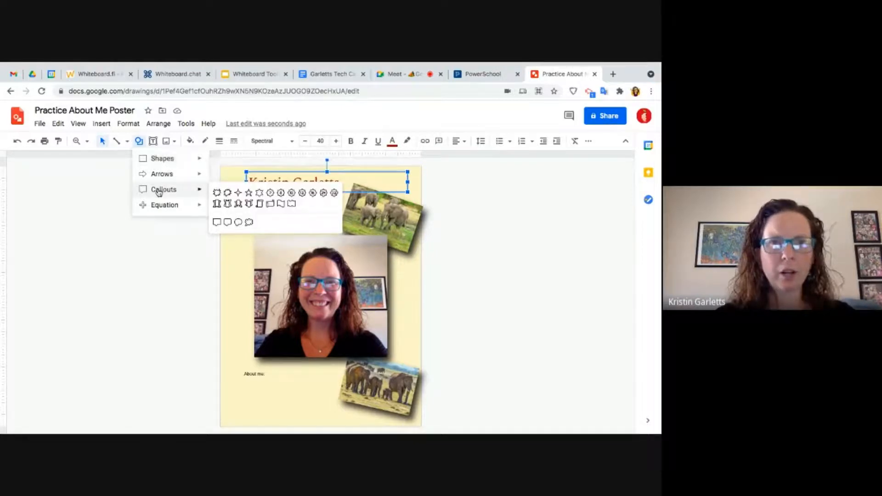
Draw a speech-bubble callout above the portrait photo.
left_click(238, 222)
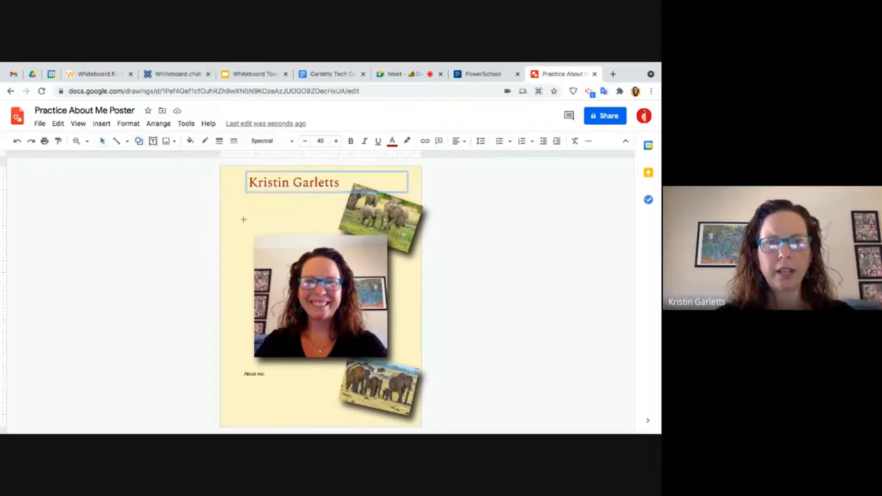
left_click_drag(258, 212, 191, 233)
left_click_drag(250, 221, 283, 220)
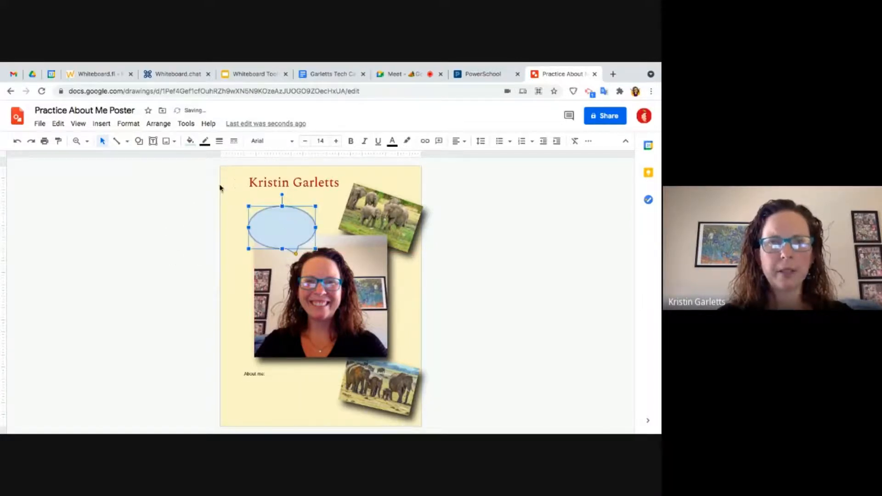
Give the callout a near-white fill and a thick, dashed red outline.
left_click(190, 144)
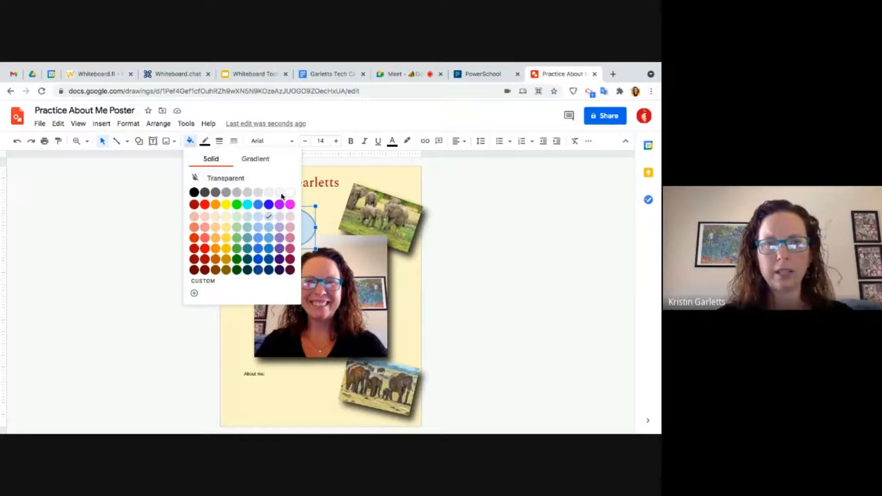
left_click(281, 193)
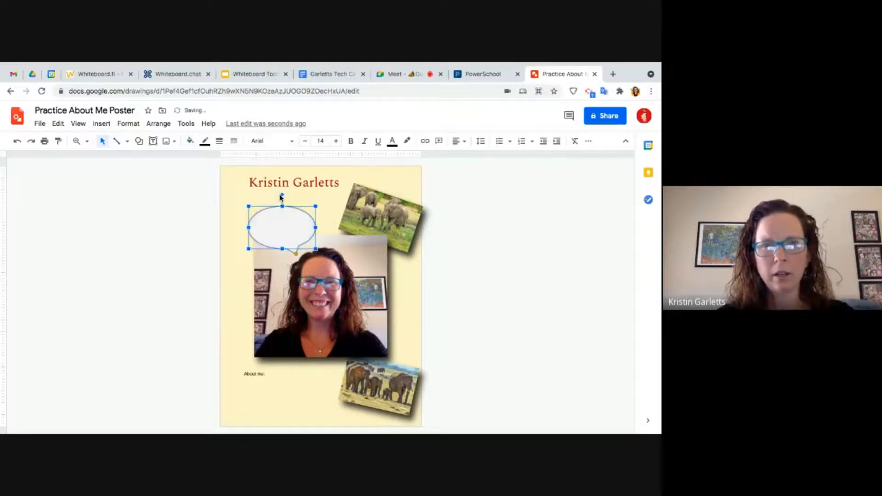
left_click(206, 142)
left_click(207, 189)
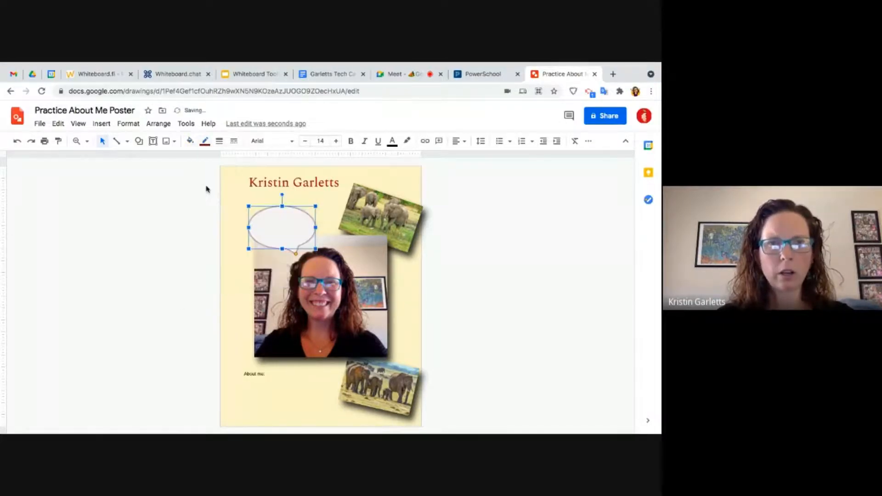
left_click(219, 142)
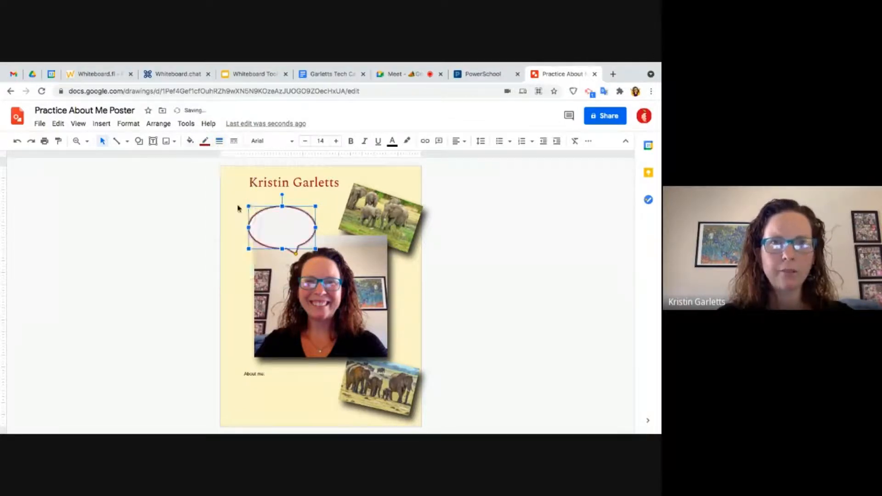
left_click(237, 205)
left_click(234, 142)
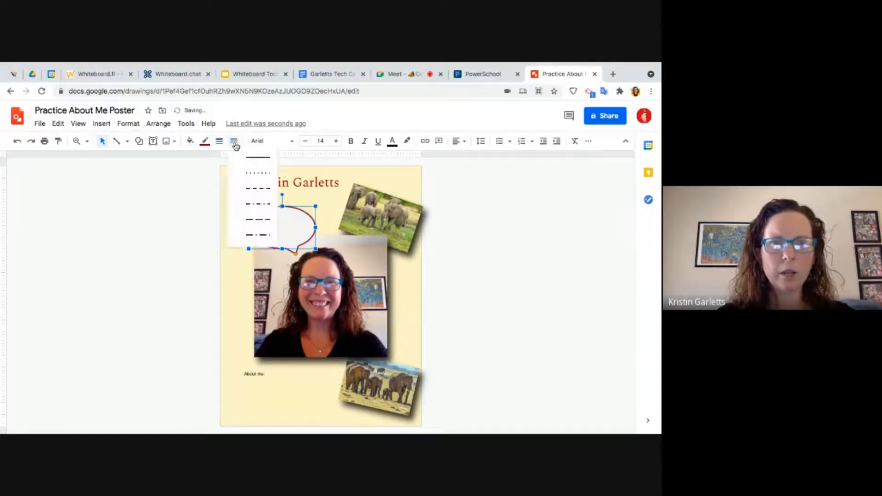
left_click(240, 195)
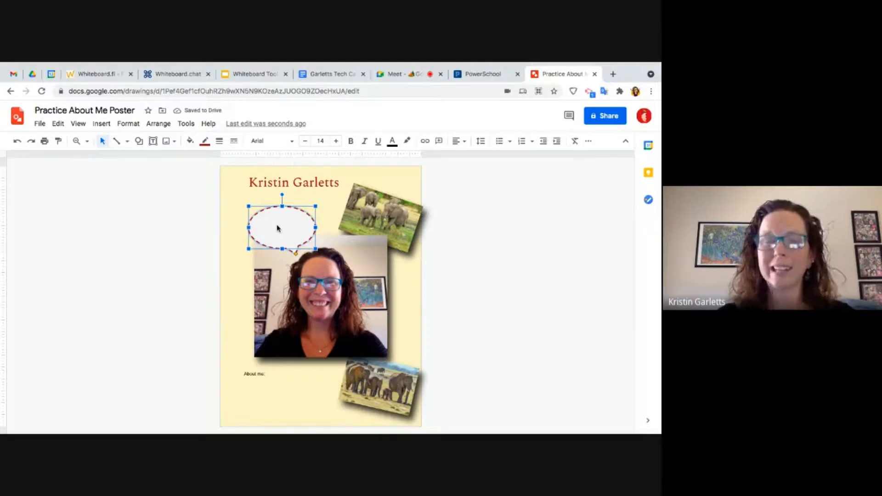
Type 'Hi! I love school!' inside the speech-bubble callout.
double_click(277, 228)
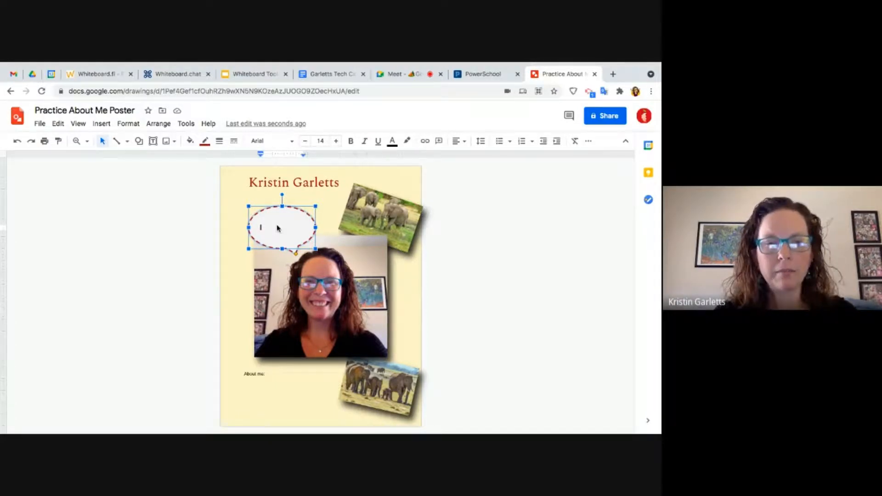
type("Hi! I'm")
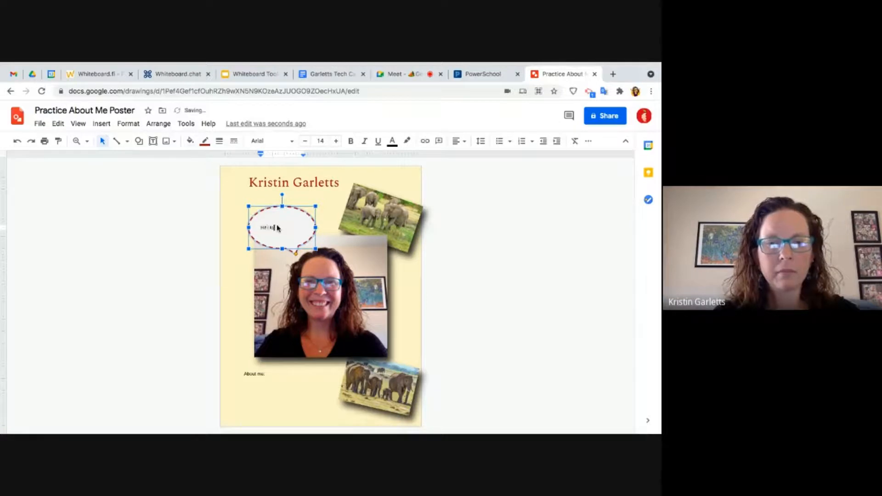
type("e school!")
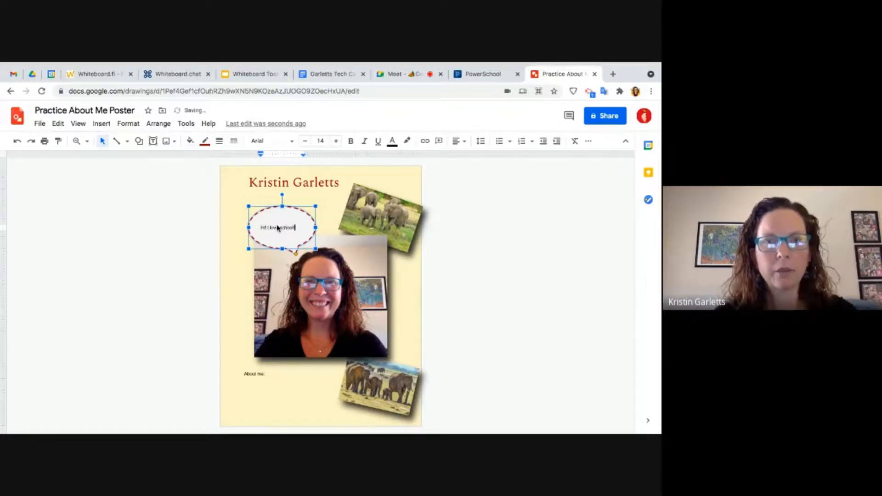
triple_click(286, 227)
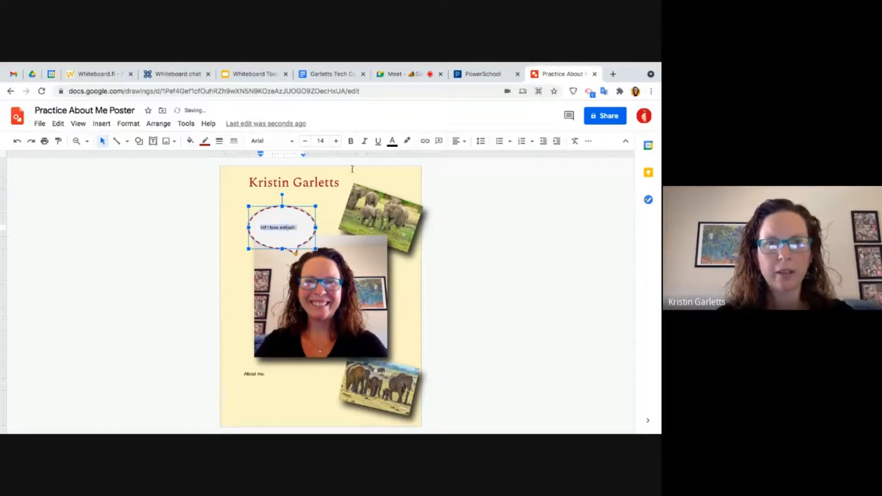
Enlarge the bubble text to size 31, then reselect the whole bubble.
left_click(336, 141)
left_click(336, 141)
left_click(336, 141)
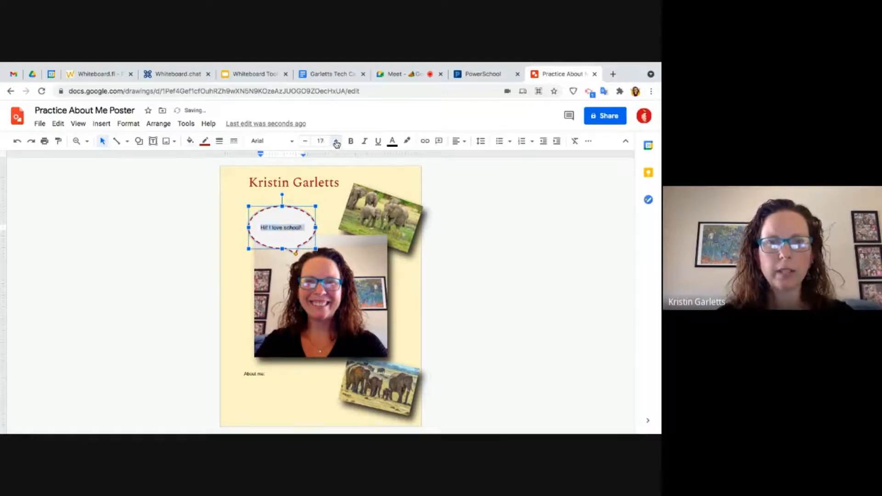
left_click(336, 141)
left_click(336, 141)
left_click(336, 141)
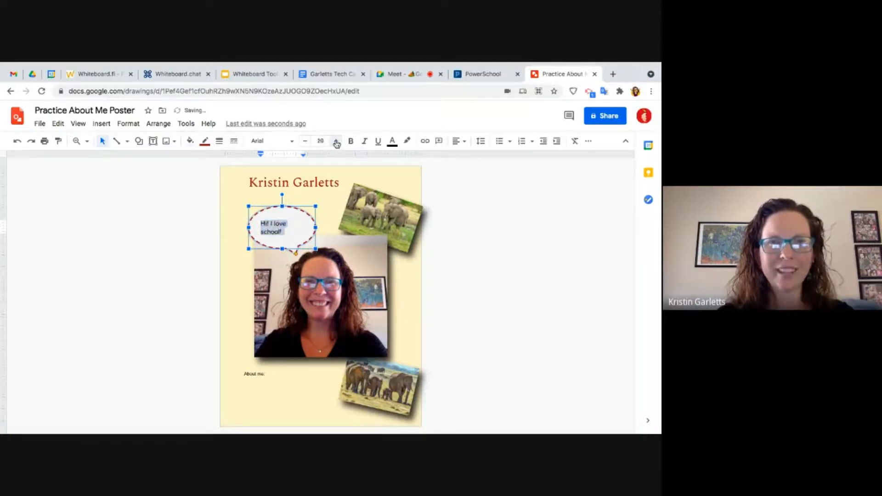
left_click(336, 141)
left_click(336, 141)
left_click(337, 141)
left_click(337, 141)
left_click(336, 141)
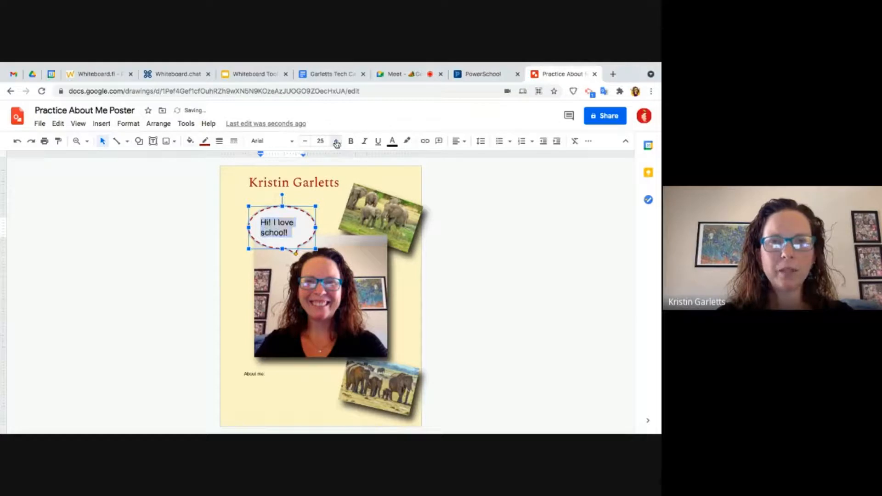
left_click(337, 141)
left_click(337, 141)
left_click(337, 142)
left_click(336, 142)
left_click(336, 141)
left_click(337, 141)
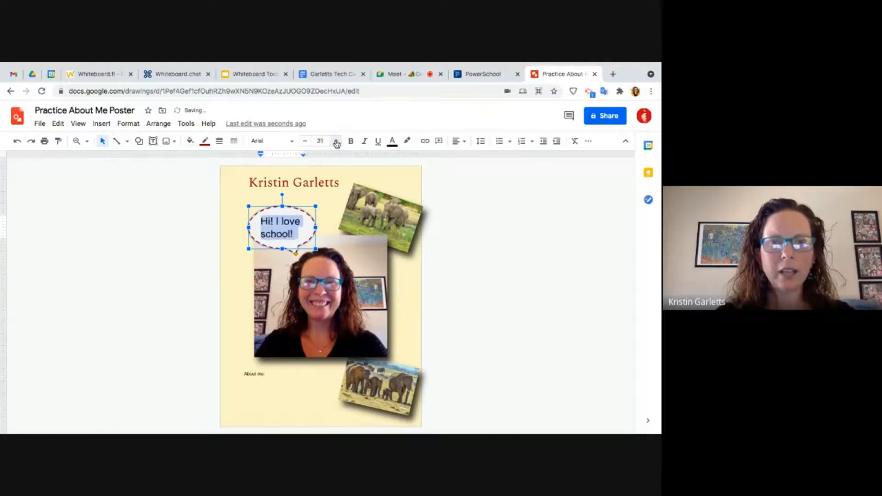
left_click(142, 293)
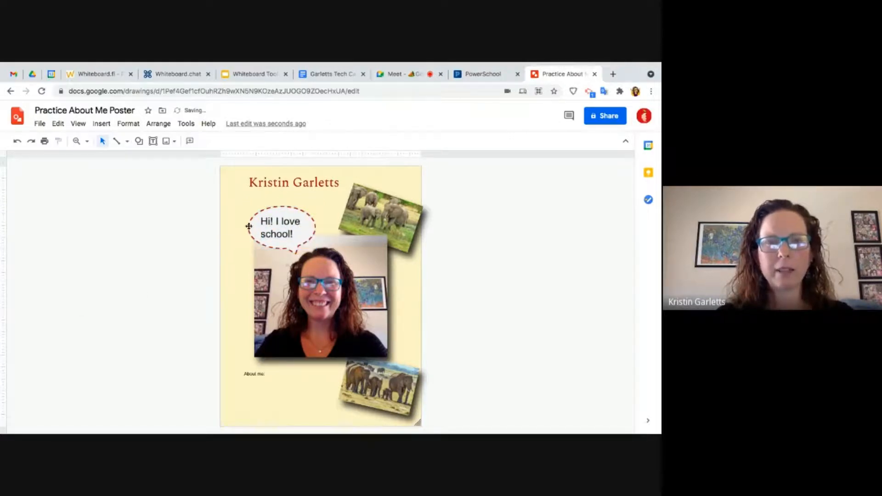
left_click(249, 227)
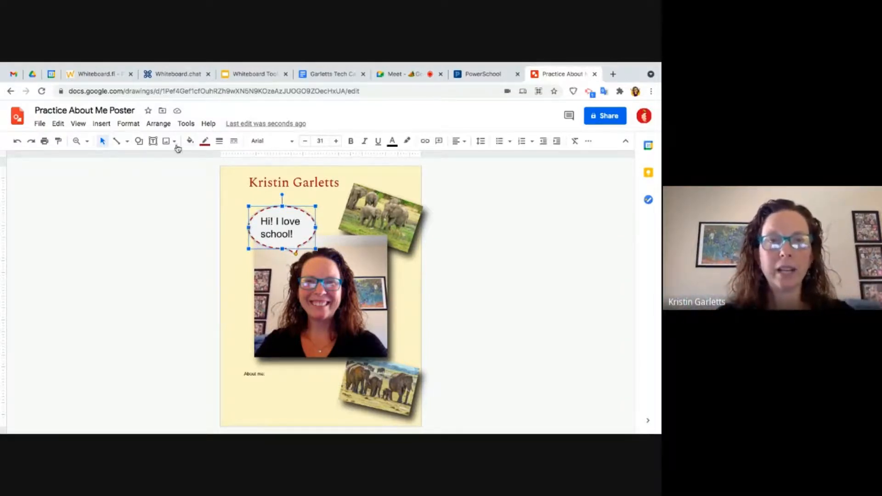
left_click(139, 142)
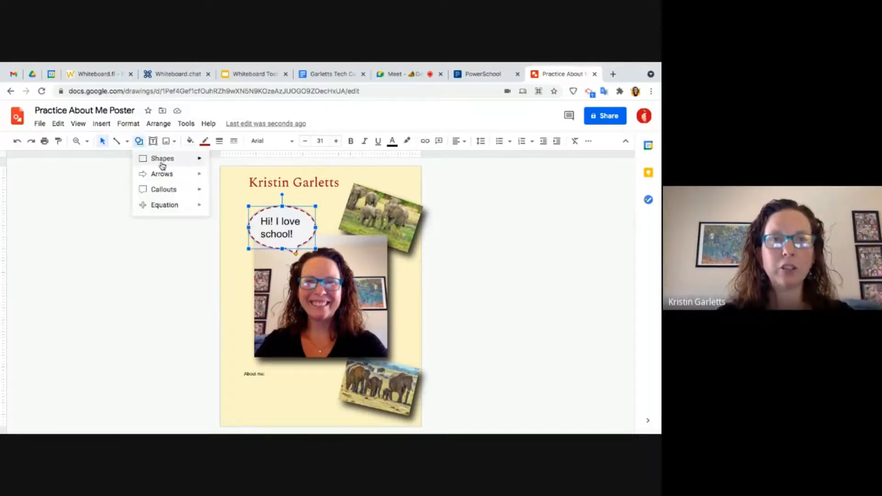
mouse_move(162, 166)
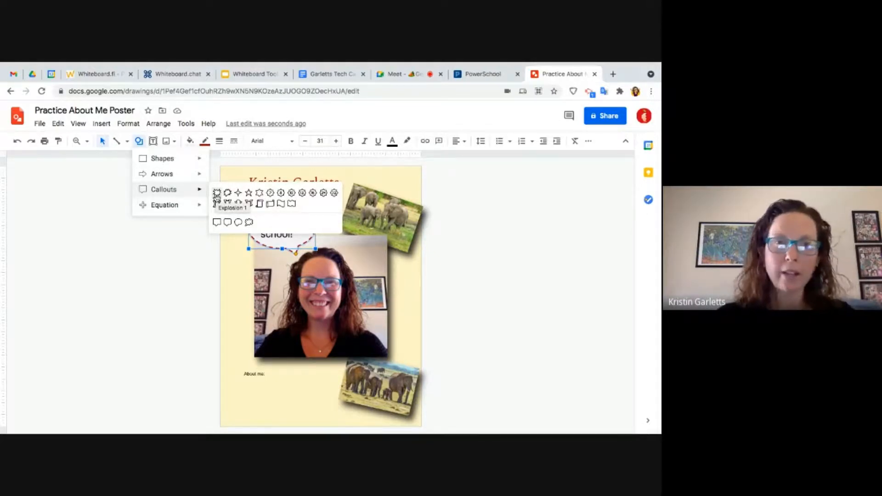
mouse_move(202, 209)
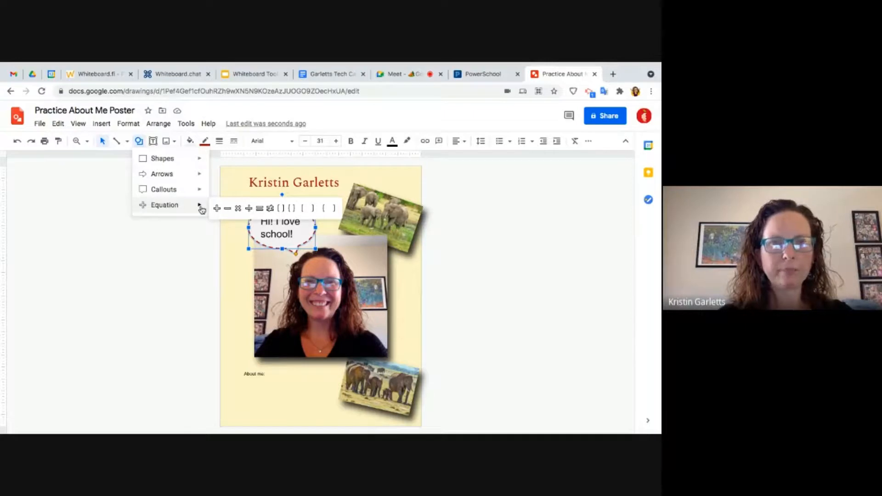
left_click(180, 241)
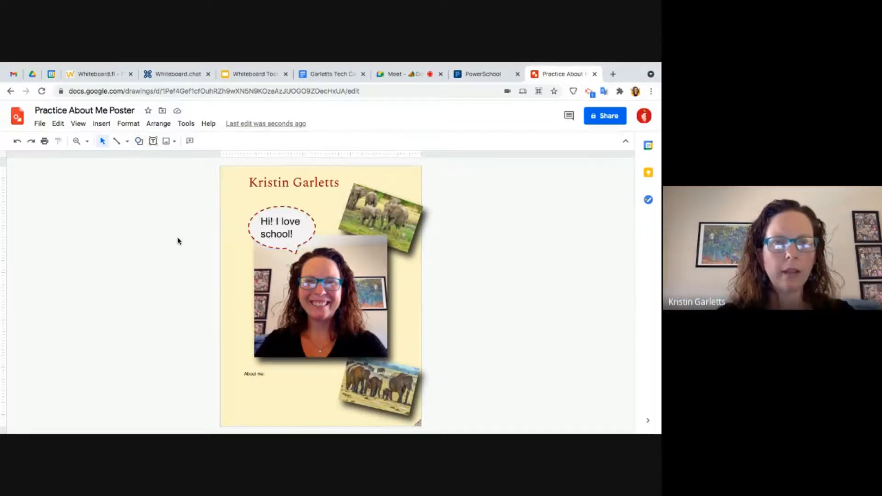
Draw an arrow pointing at the top elephant photo.
left_click(128, 142)
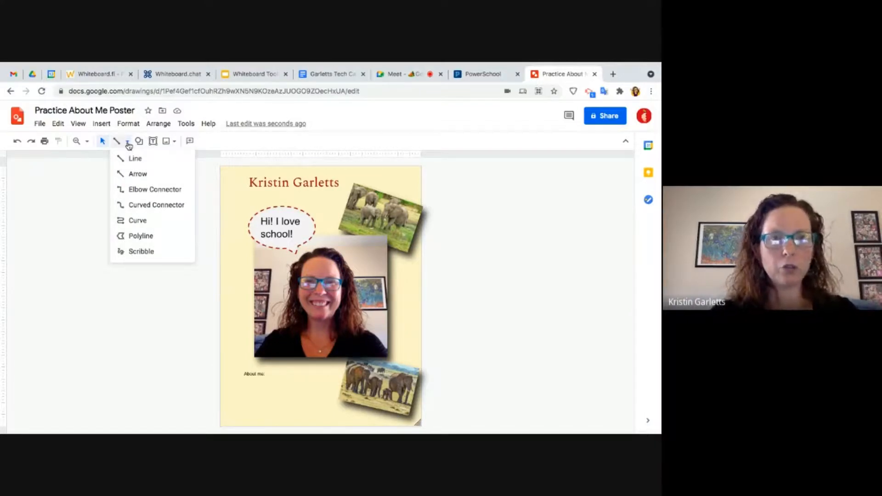
left_click(134, 173)
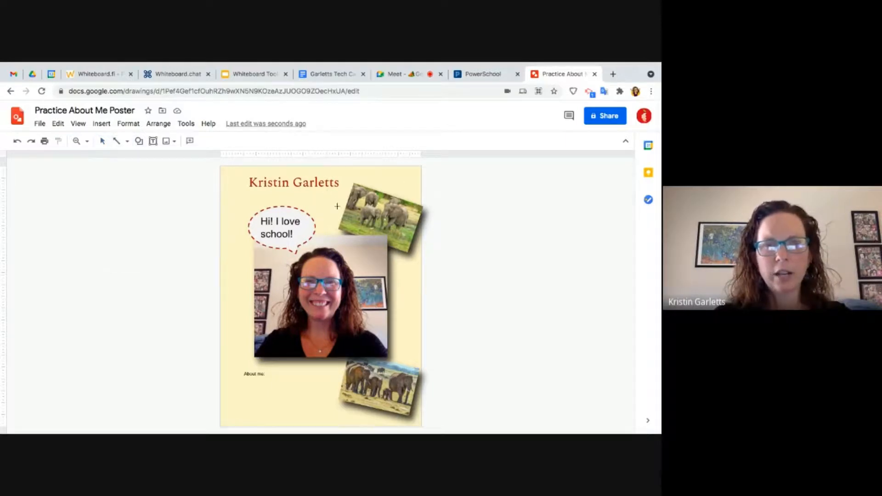
left_click_drag(309, 200, 353, 214)
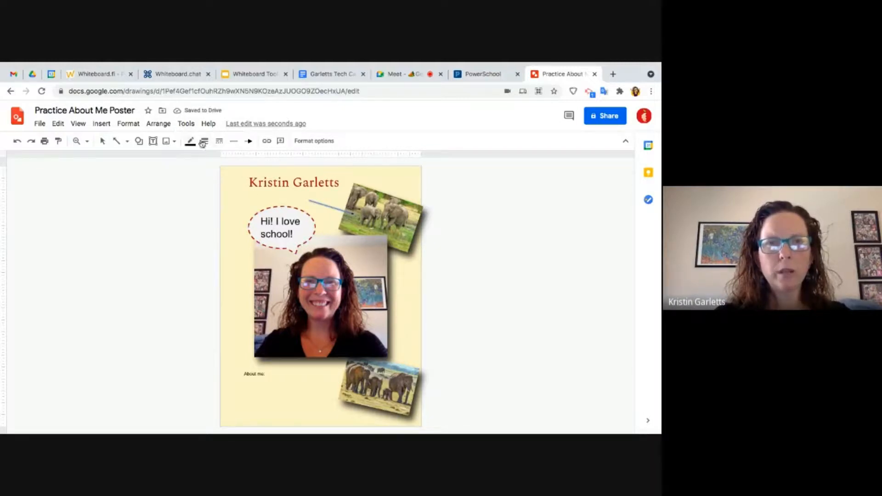
Make the arrow thick, yellow and solid.
left_click(203, 144)
left_click(213, 219)
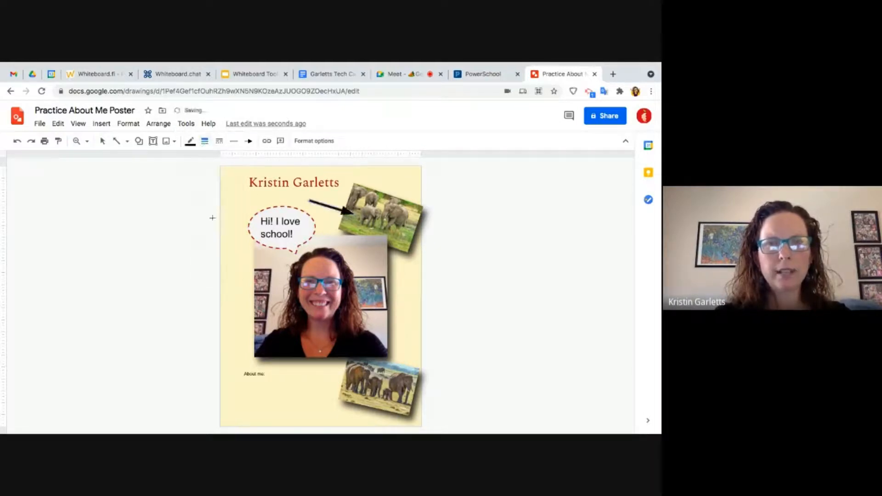
left_click(191, 143)
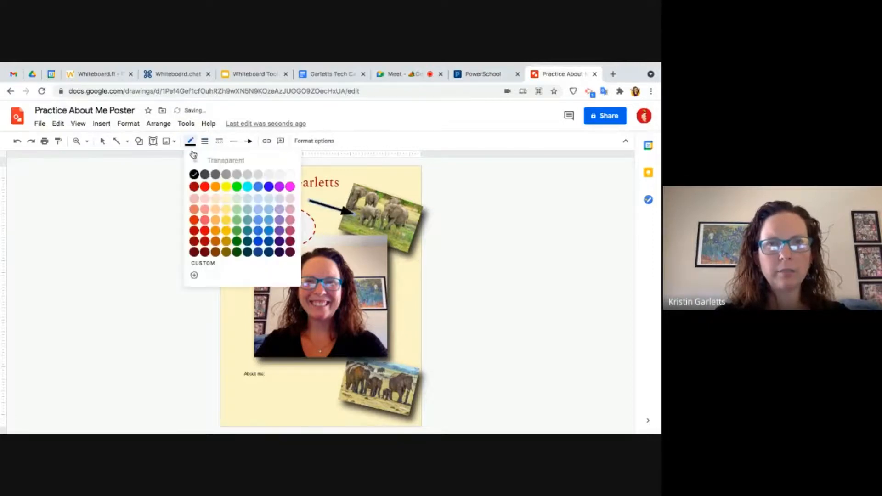
left_click(226, 188)
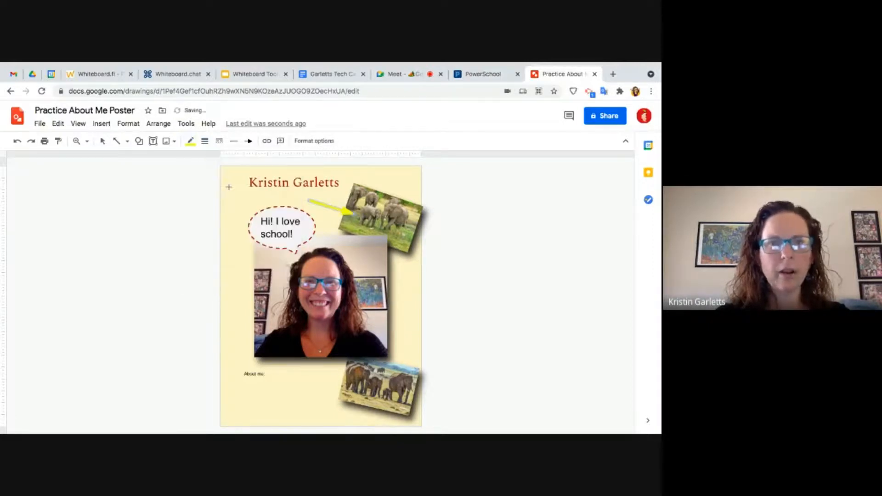
left_click(219, 141)
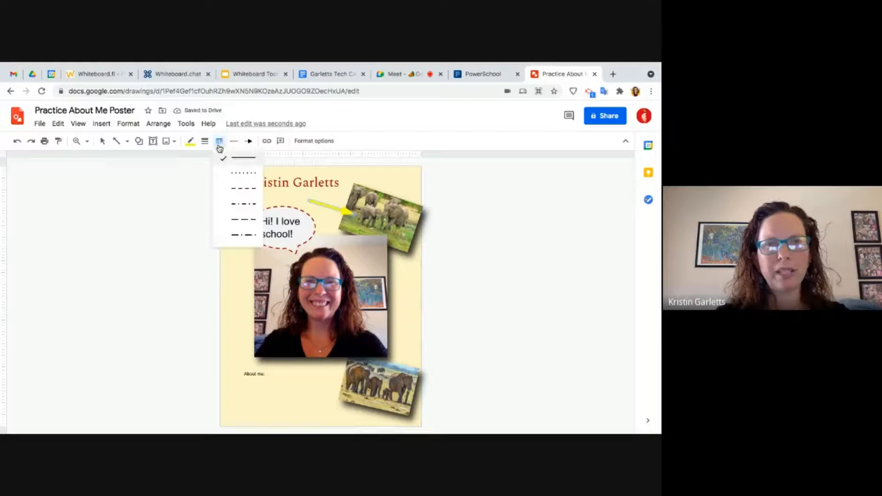
left_click(230, 175)
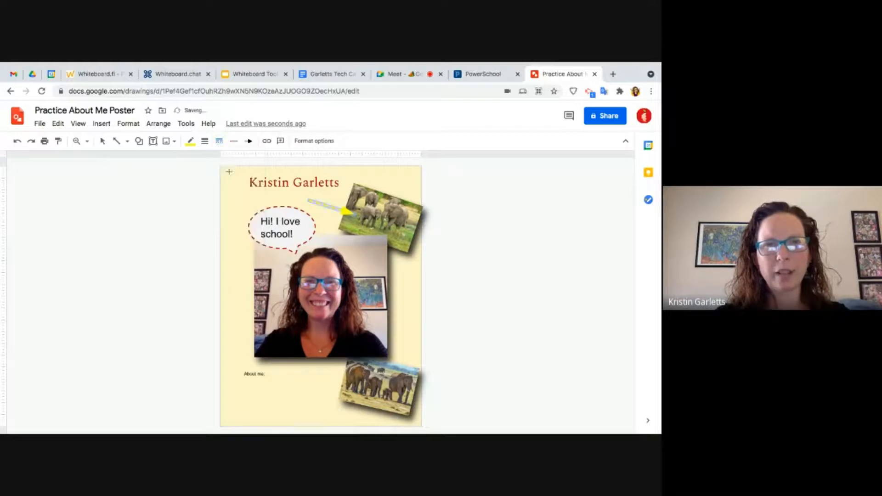
left_click(204, 141)
left_click(220, 141)
left_click(231, 159)
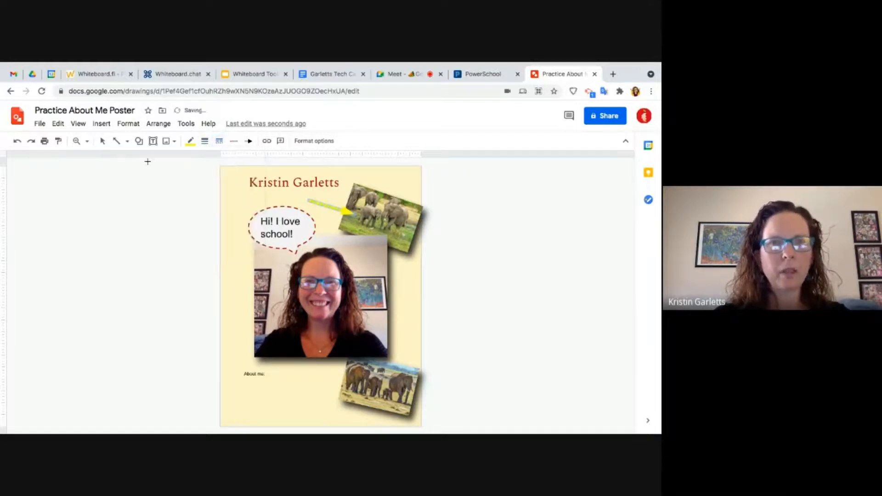
left_click(127, 142)
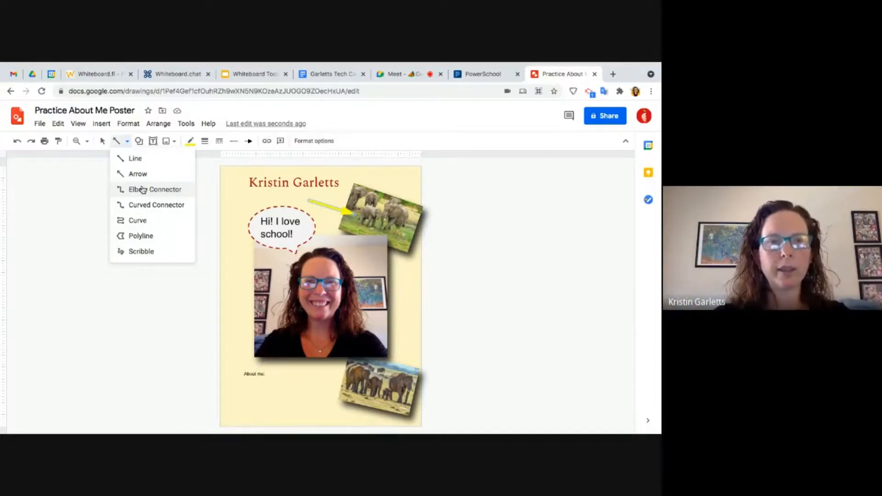
Draw a polyline pentagon below 'About me:' with a line extending right from it.
left_click(166, 236)
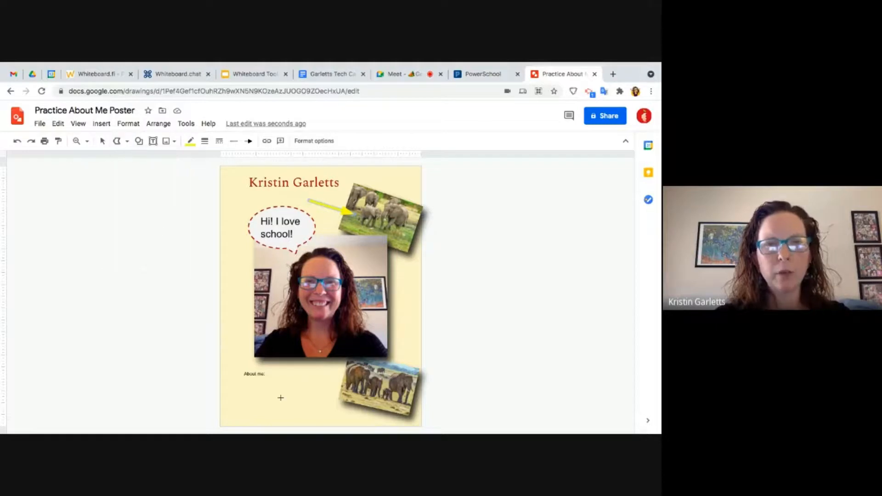
left_click(244, 390)
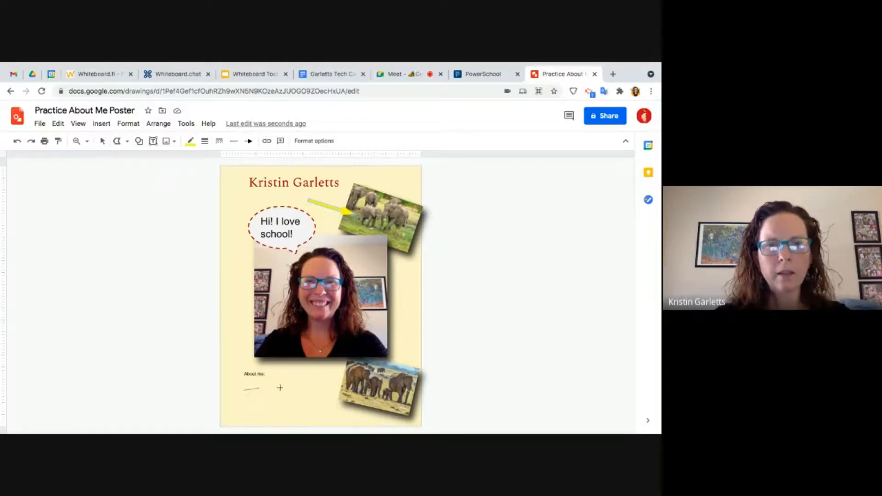
left_click(282, 388)
left_click(265, 420)
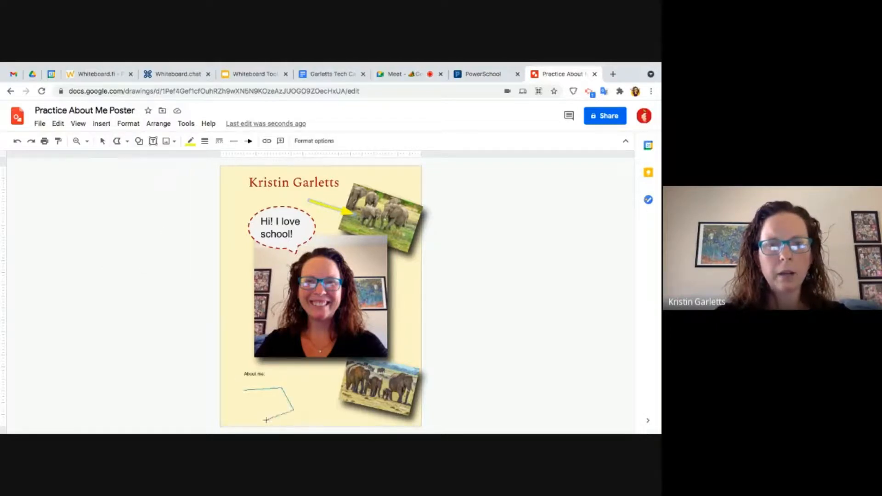
left_click(240, 412)
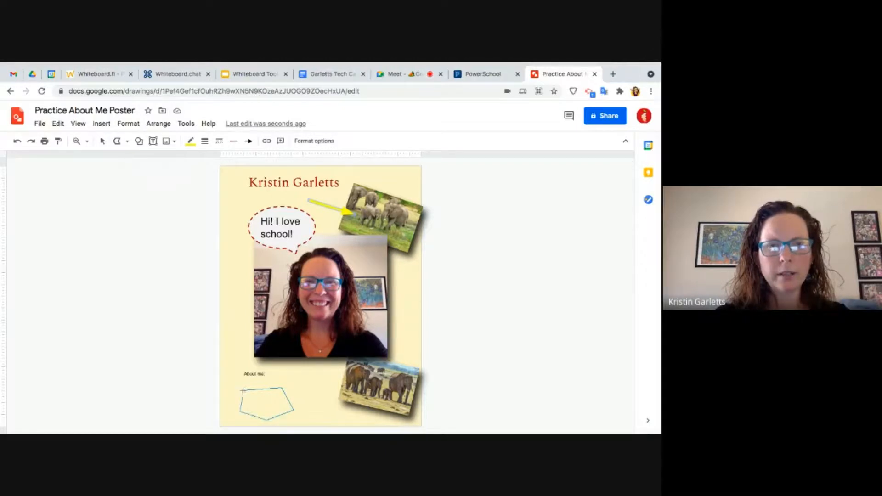
left_click(243, 391)
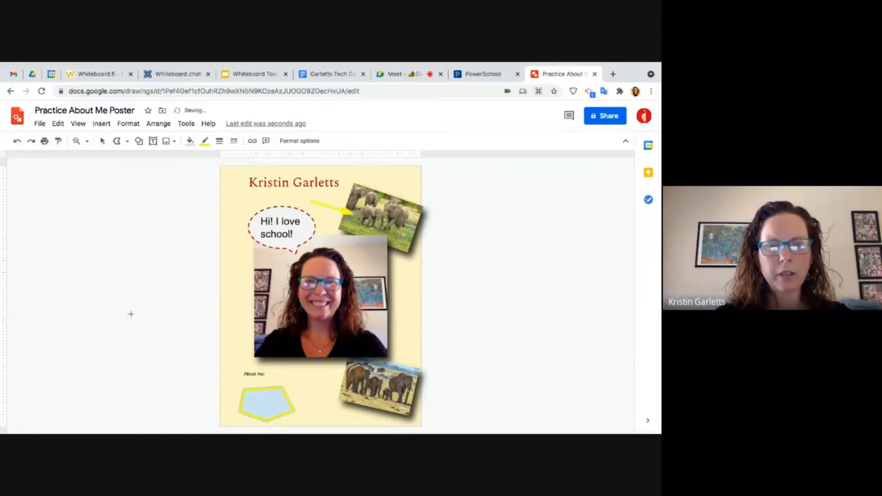
left_click(257, 402)
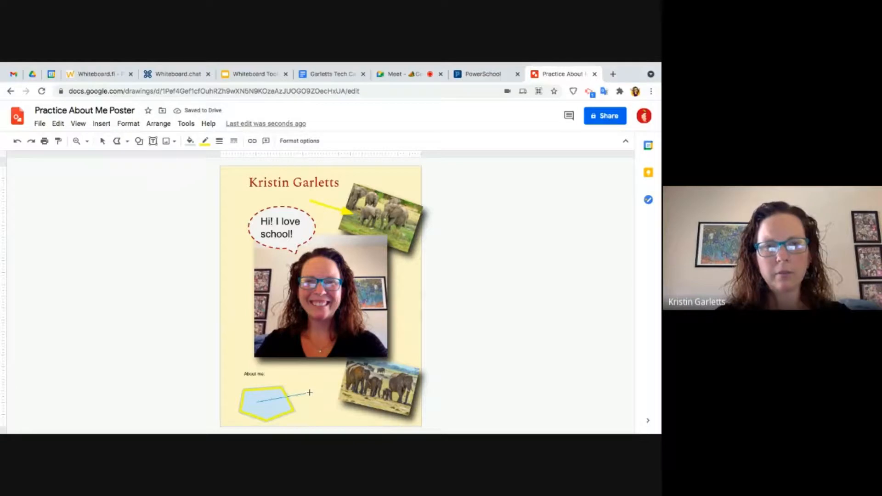
left_click(310, 393)
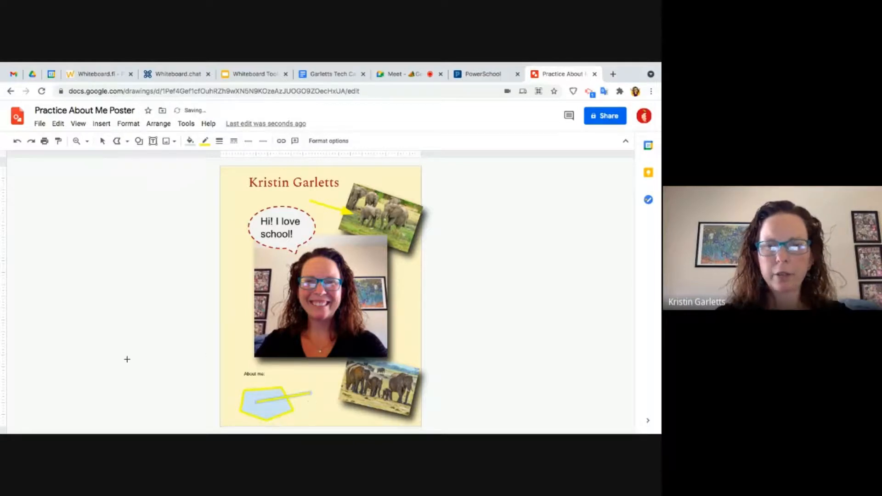
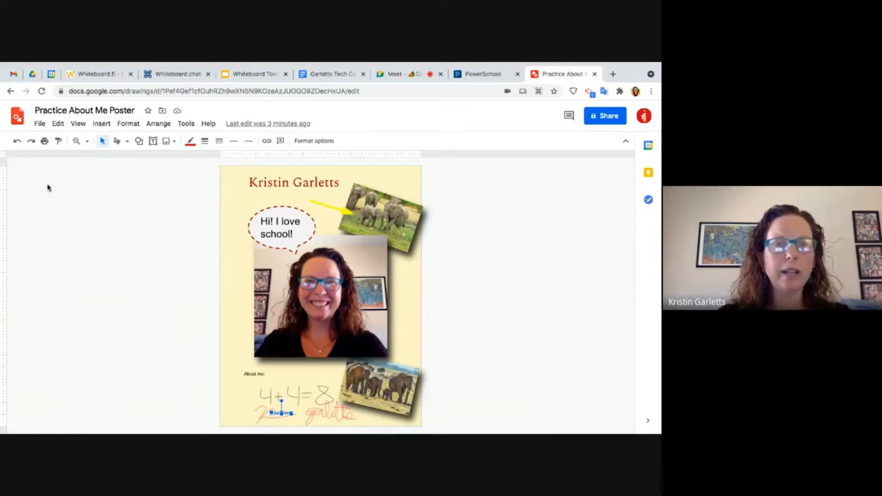
Save the Practice About Me Poster to the computer as a .jpg image via File > Download.
left_click(40, 125)
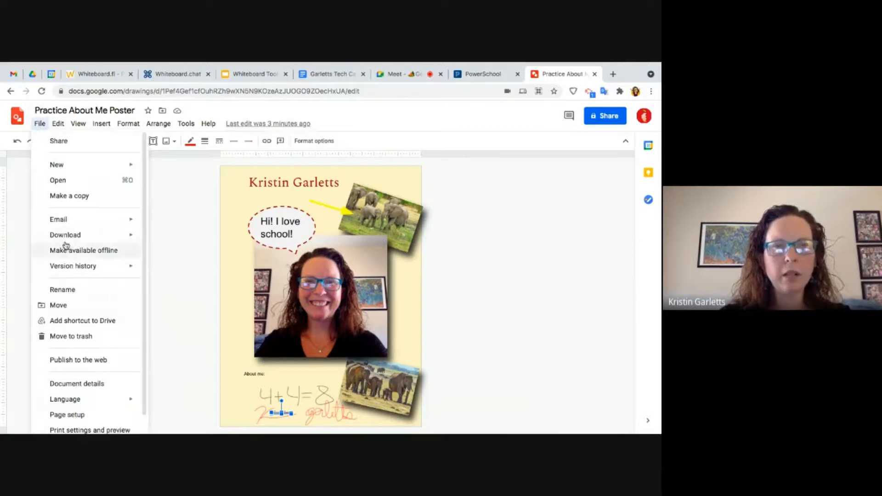
mouse_move(66, 241)
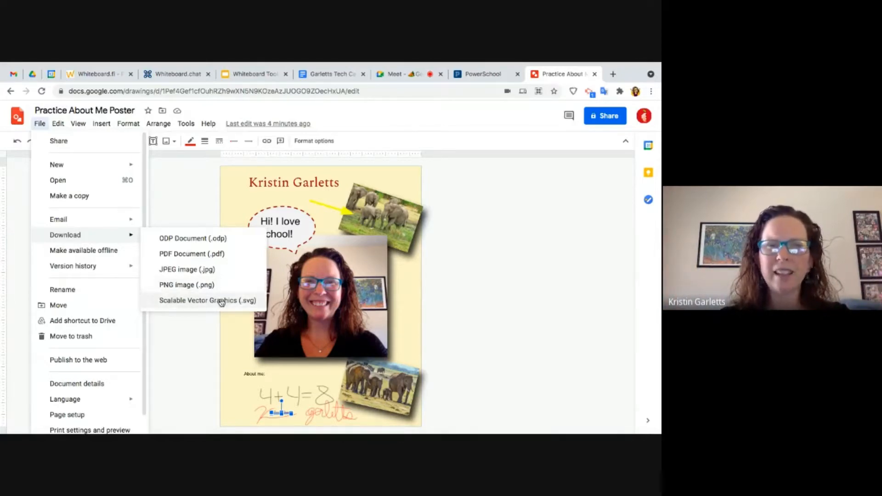
left_click(227, 271)
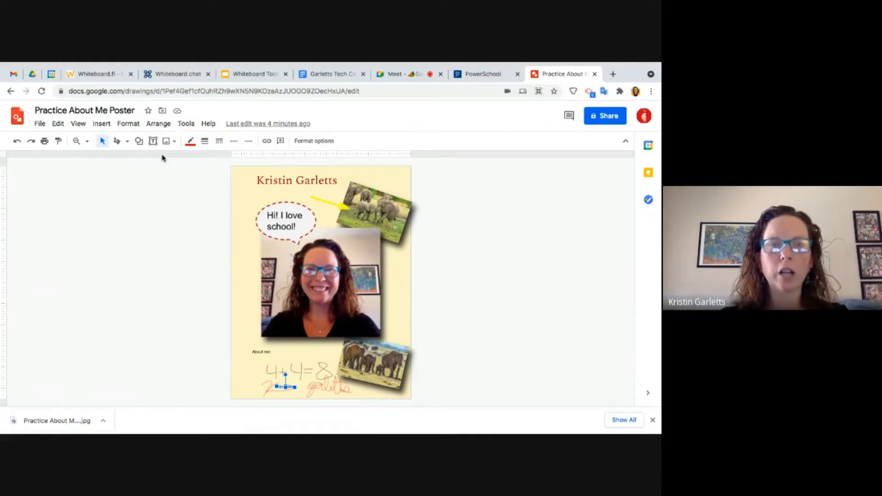
Change the poster's general access to anyone with the link, as Viewer.
left_click(162, 111)
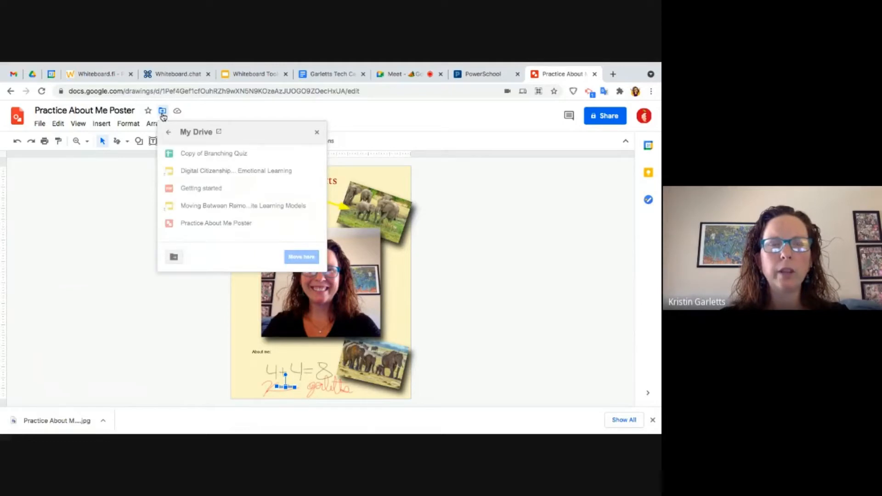
left_click(611, 117)
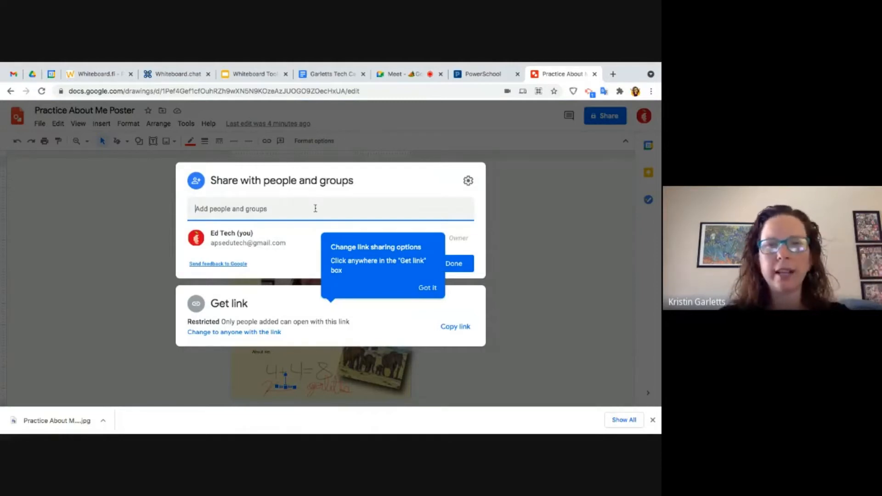
left_click(428, 288)
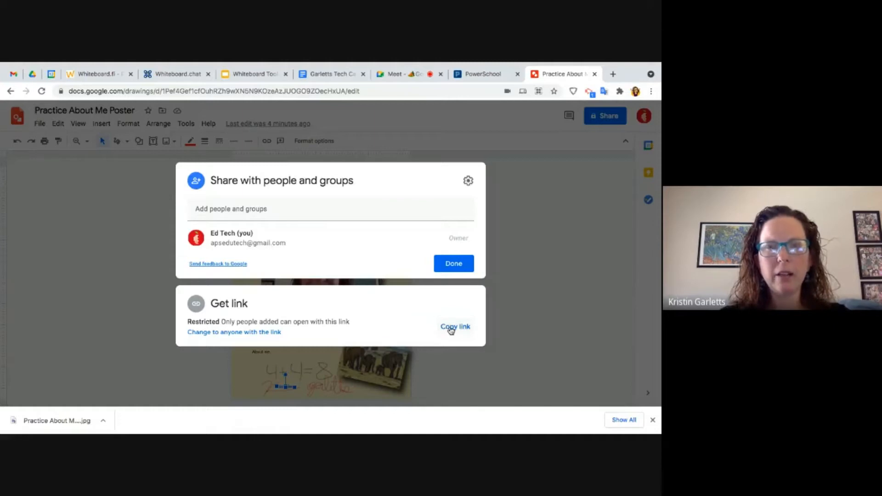
left_click(264, 332)
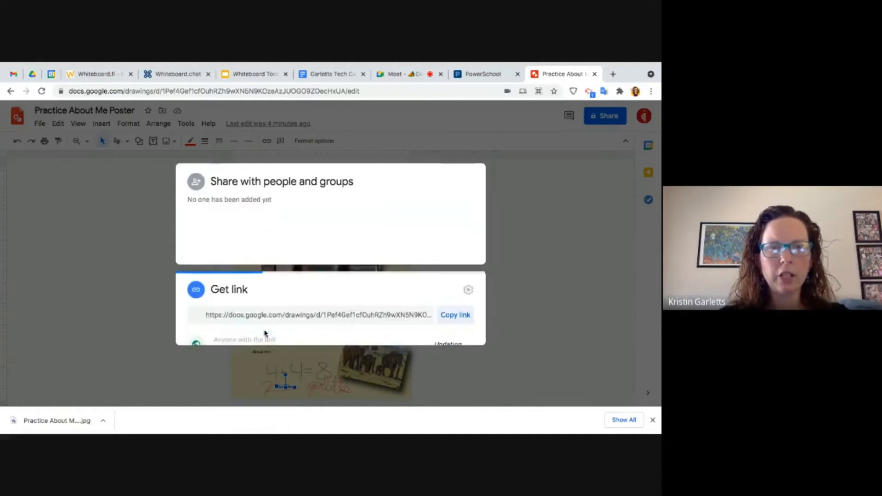
left_click(279, 292)
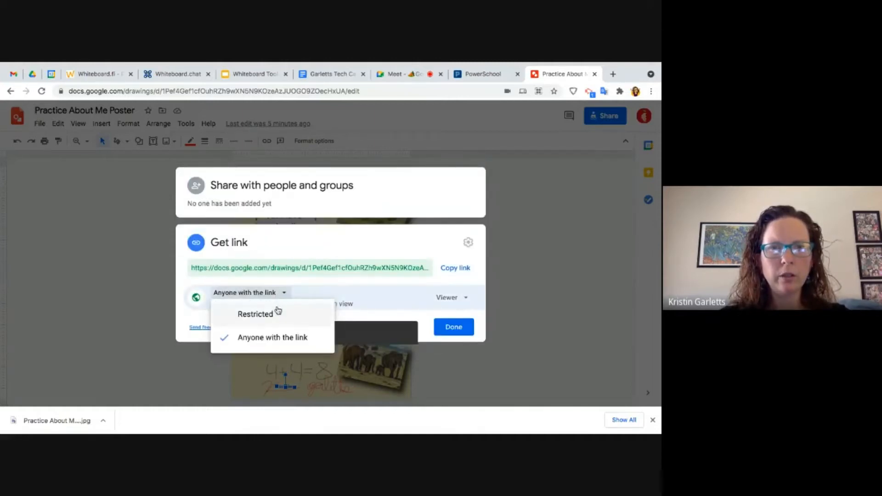
left_click(277, 344)
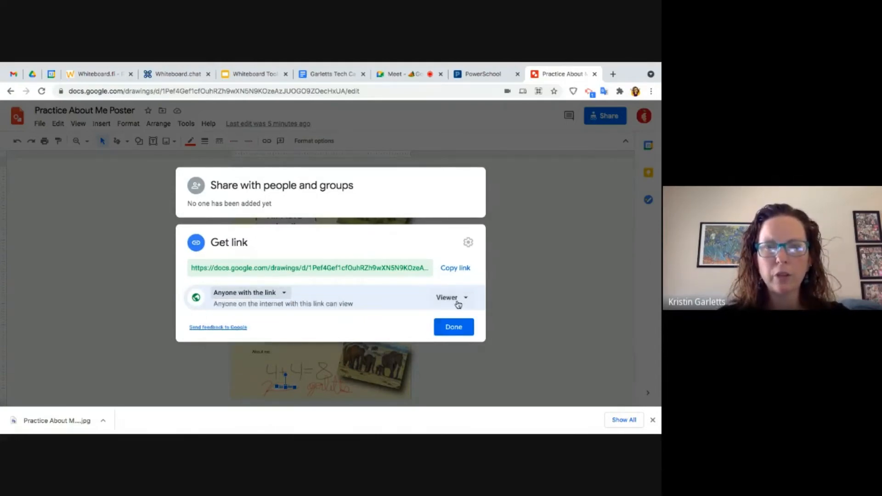
Copy the poster's share link and close the sharing settings.
left_click(466, 269)
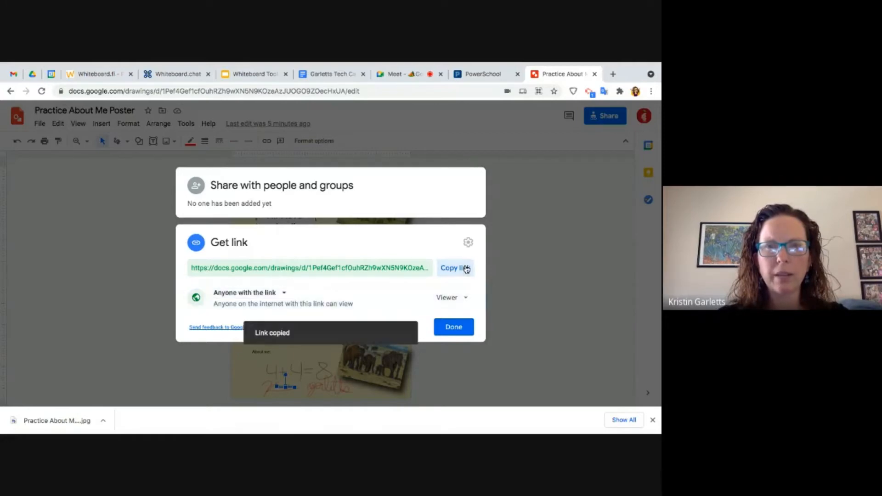
left_click(449, 335)
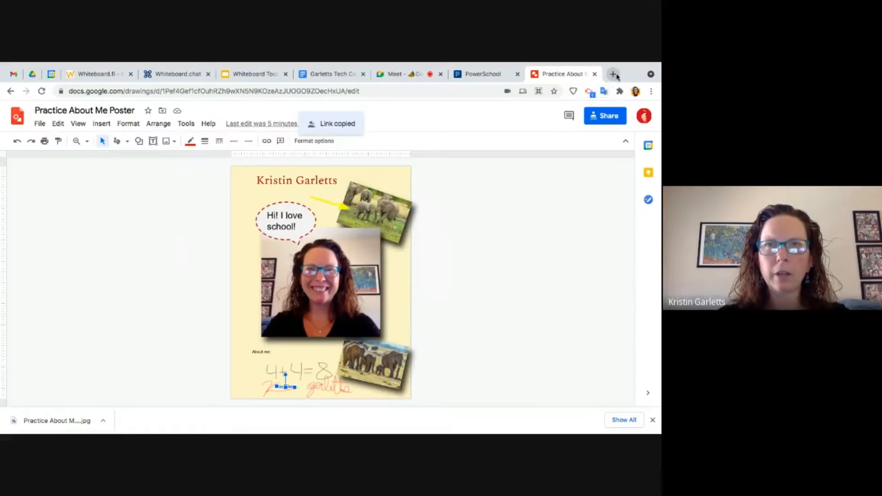
left_click(614, 75)
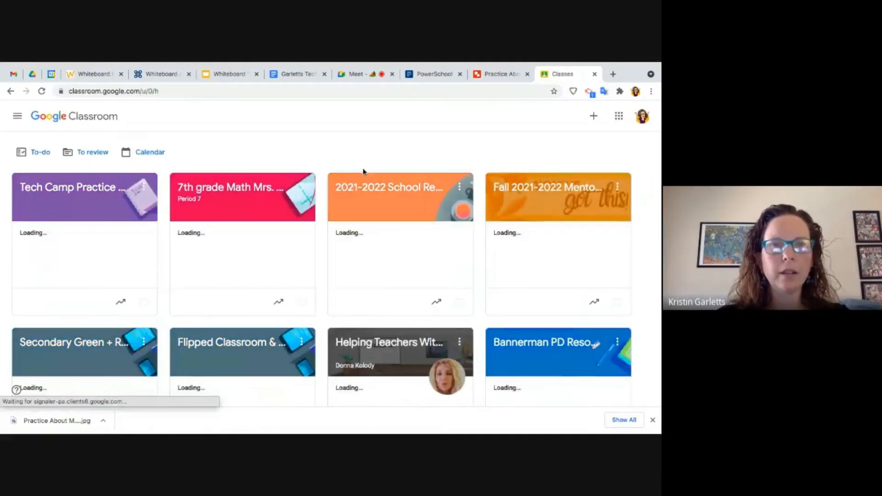
Start a new assignment in the 7th grade Math class's Classwork.
left_click(500, 78)
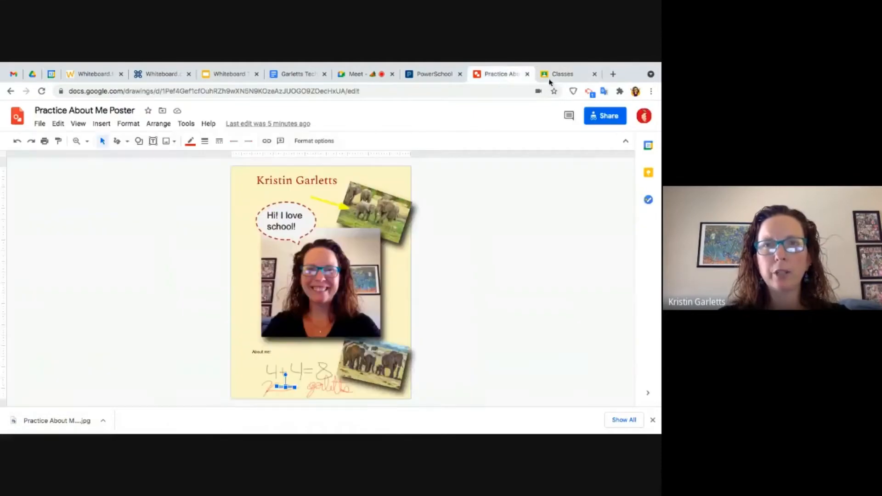
left_click(562, 75)
left_click(218, 189)
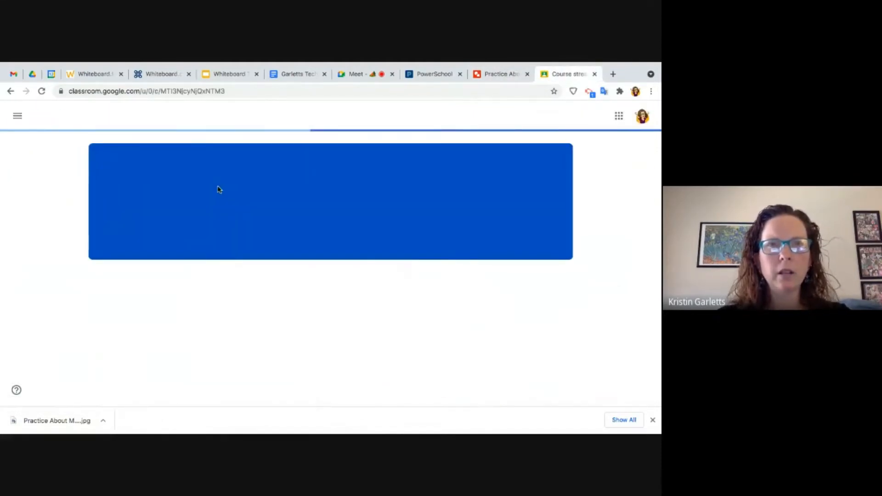
left_click(297, 123)
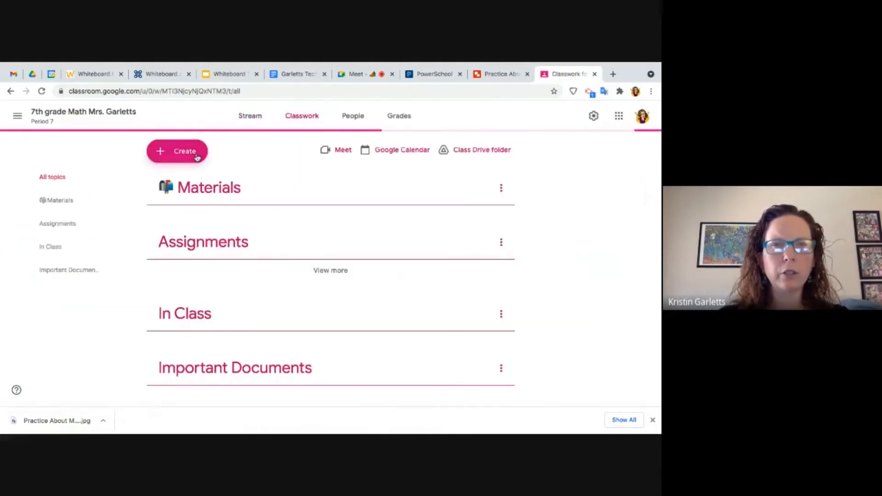
left_click(198, 157)
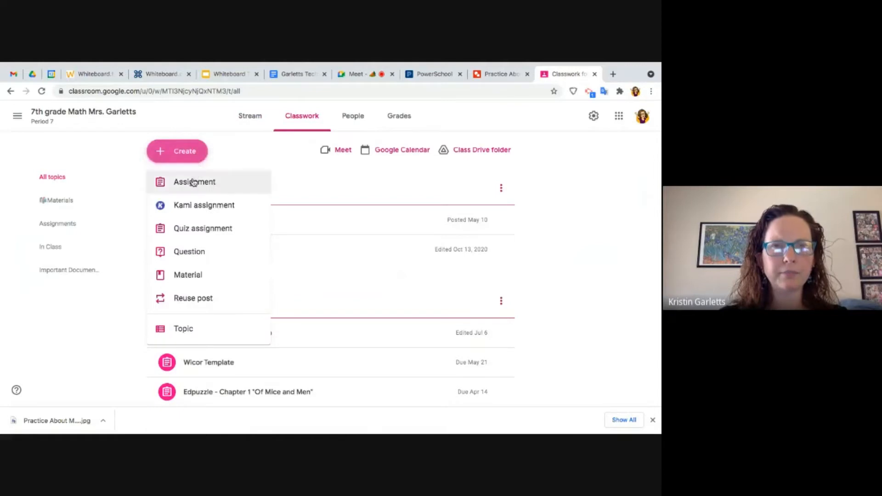
left_click(196, 181)
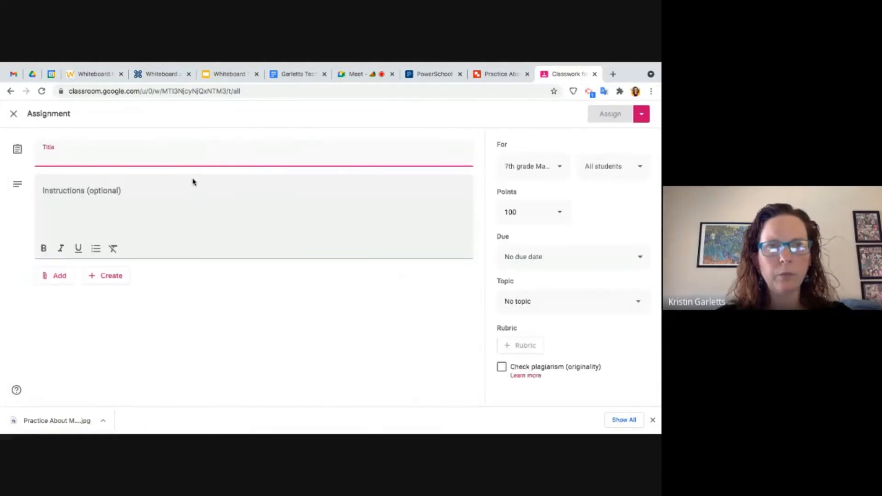
Title it 'All About Me Poster' and attach the Practice About Me Poster drawing as view-only.
type("All A")
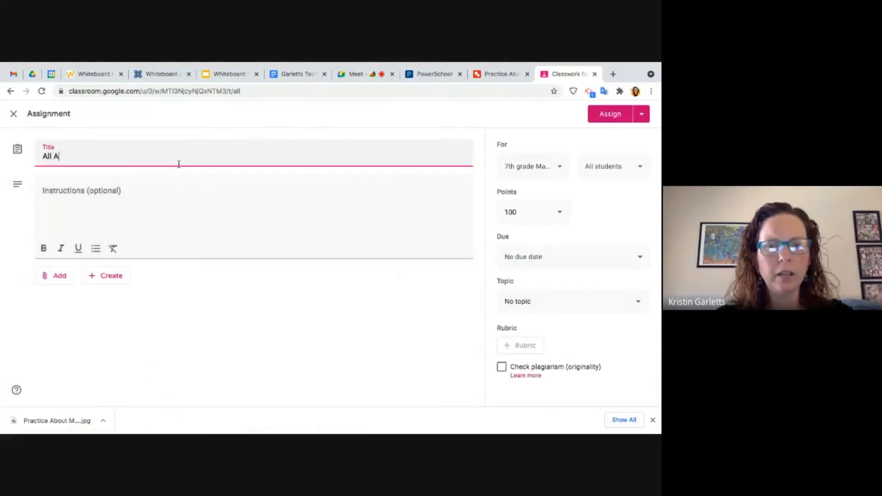
type("bout Me Poster")
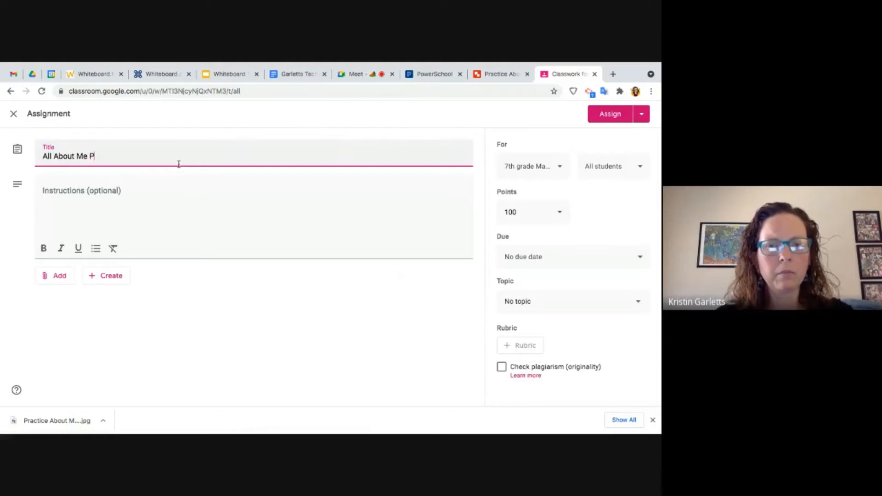
left_click(52, 284)
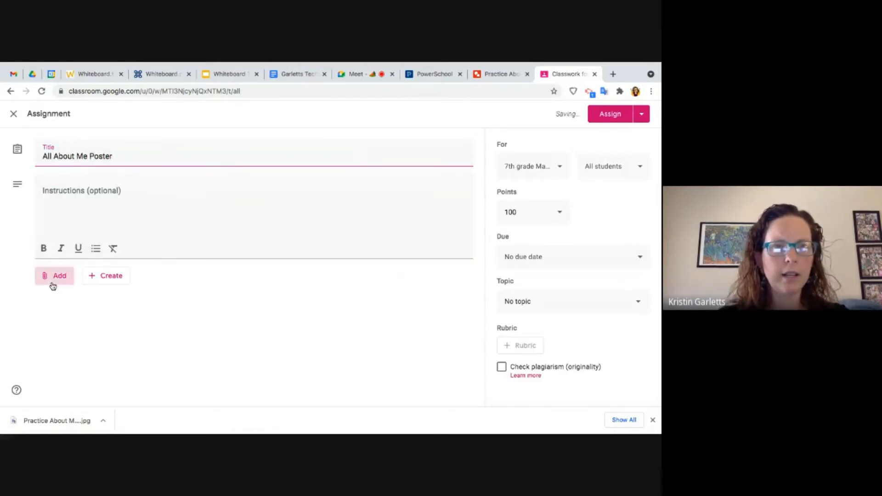
left_click(67, 297)
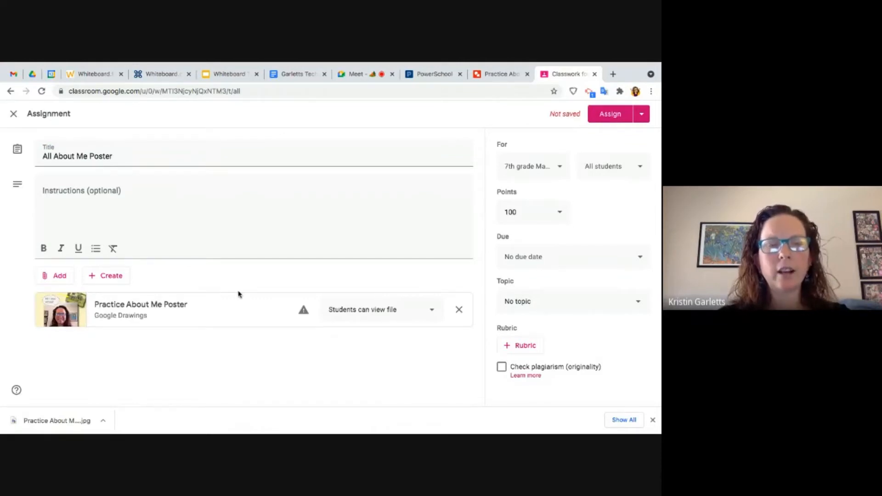
left_click(387, 315)
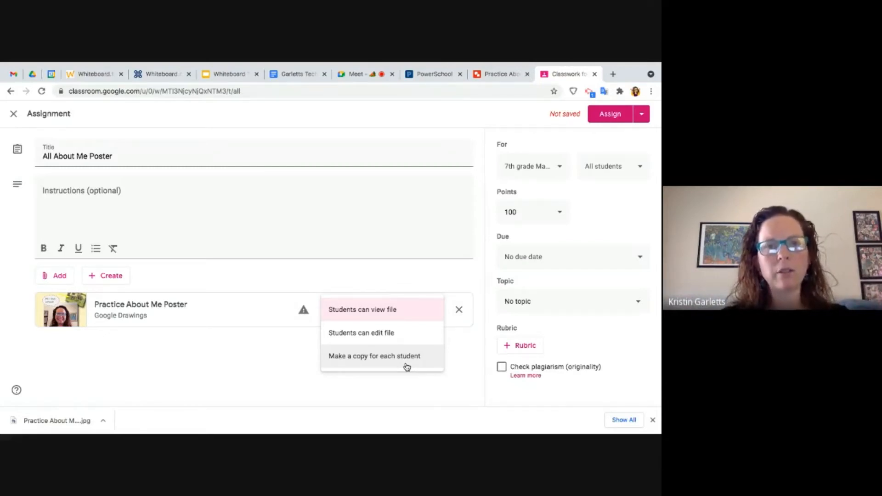
left_click(403, 310)
left_click(98, 273)
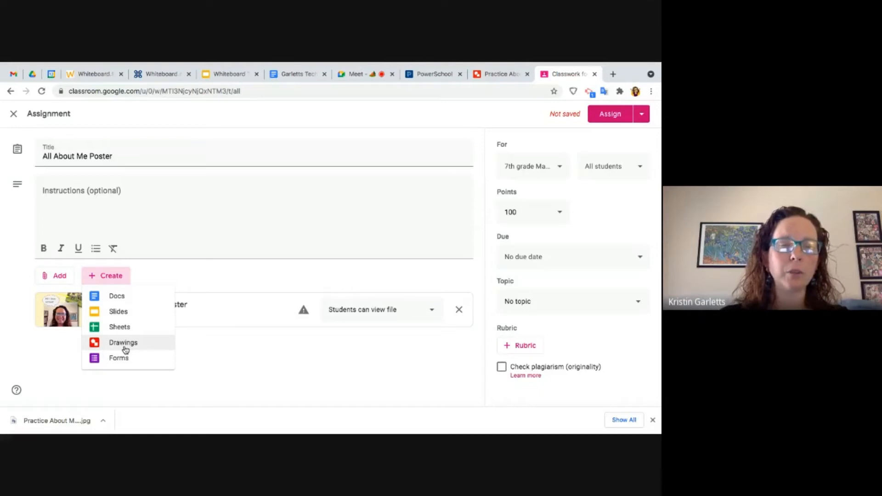
Create a blank drawing from the assignment and rename it 'About Me Poster'.
left_click(124, 342)
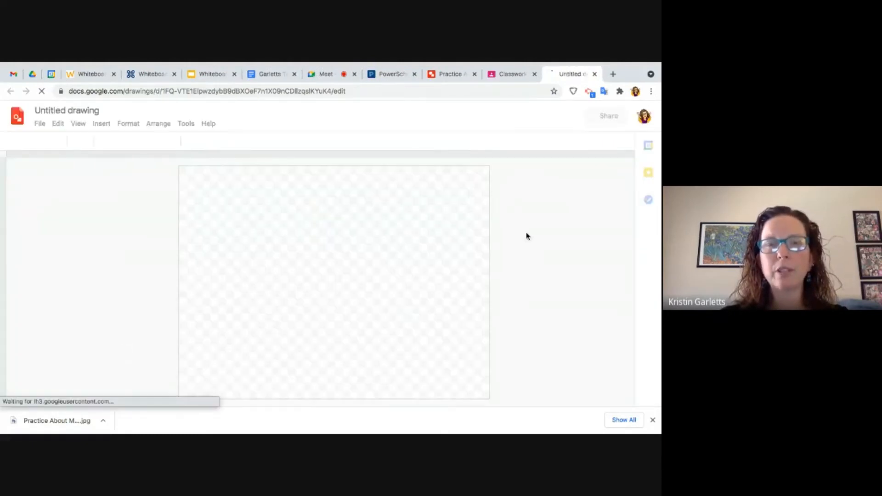
left_click(514, 75)
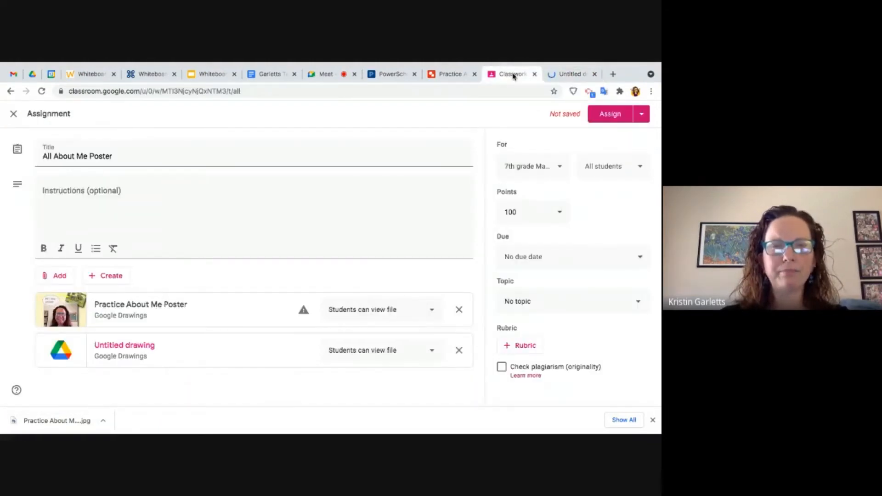
left_click(573, 74)
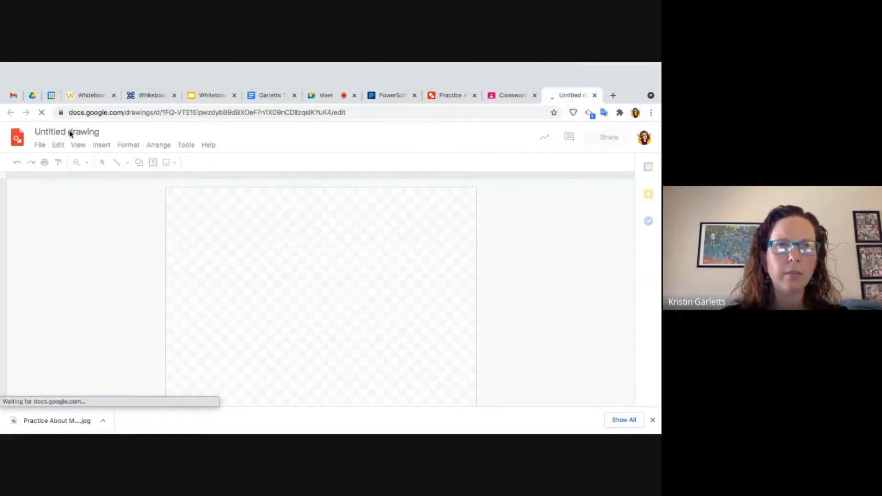
left_click(72, 110)
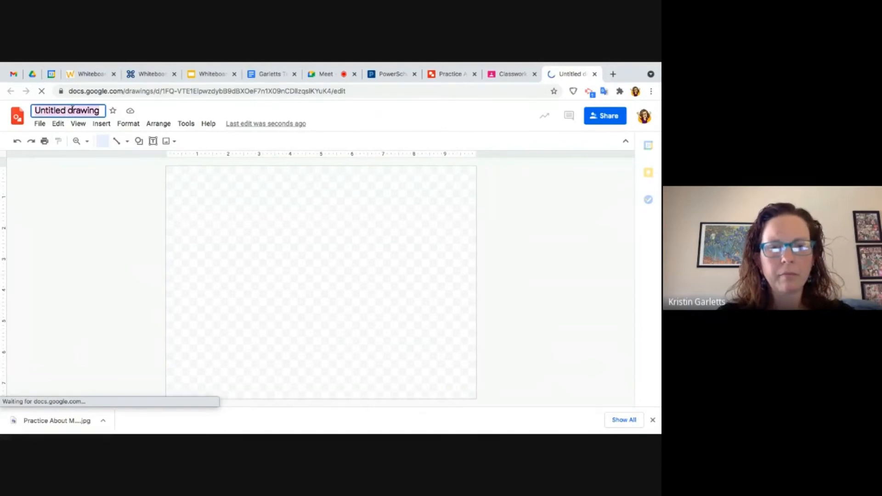
type("Abot")
key("BackSpace")
type("ut")
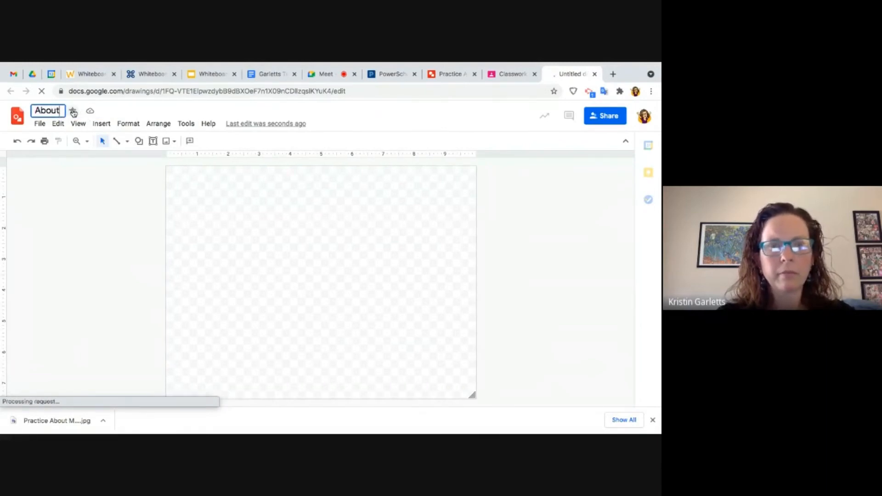
type(" Me Poster")
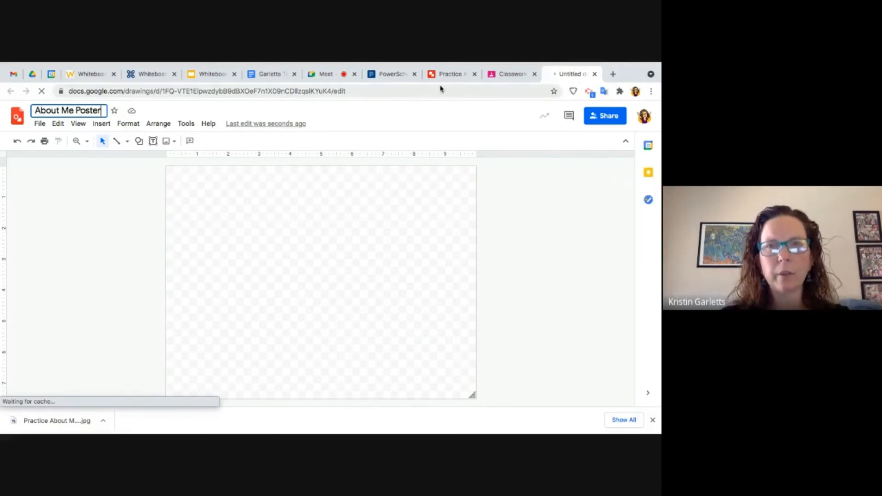
left_click(448, 77)
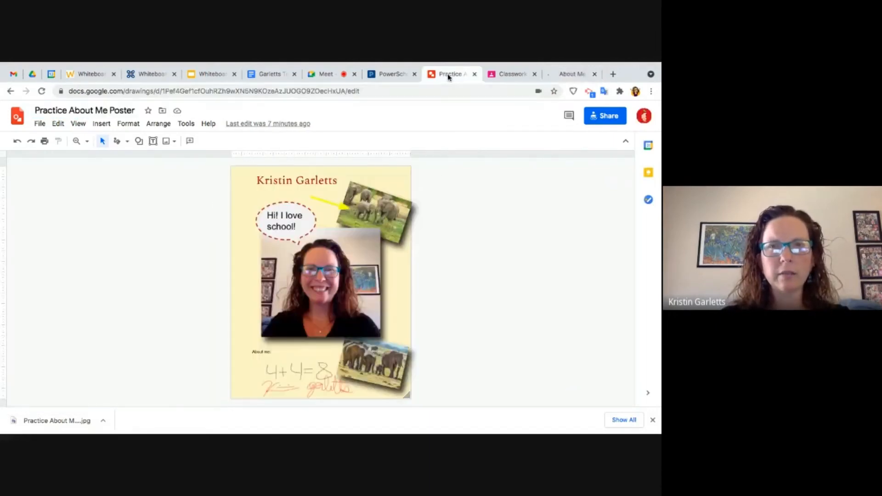
left_click(508, 75)
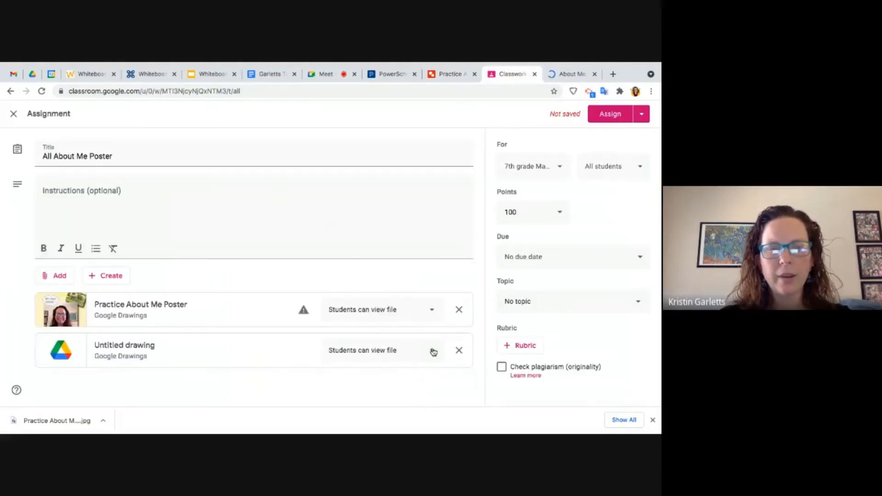
Set the new drawing to 'Make a copy for each student' and save the assignment as a draft.
left_click(432, 351)
left_click(414, 379)
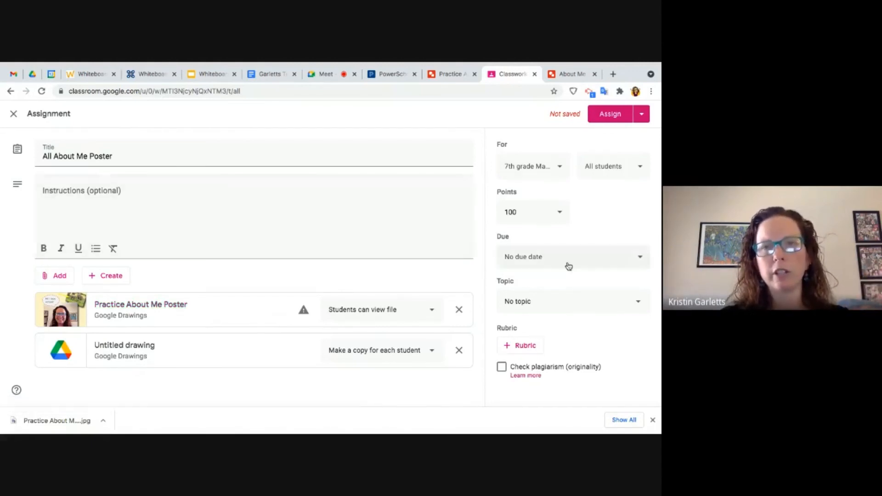
left_click(642, 117)
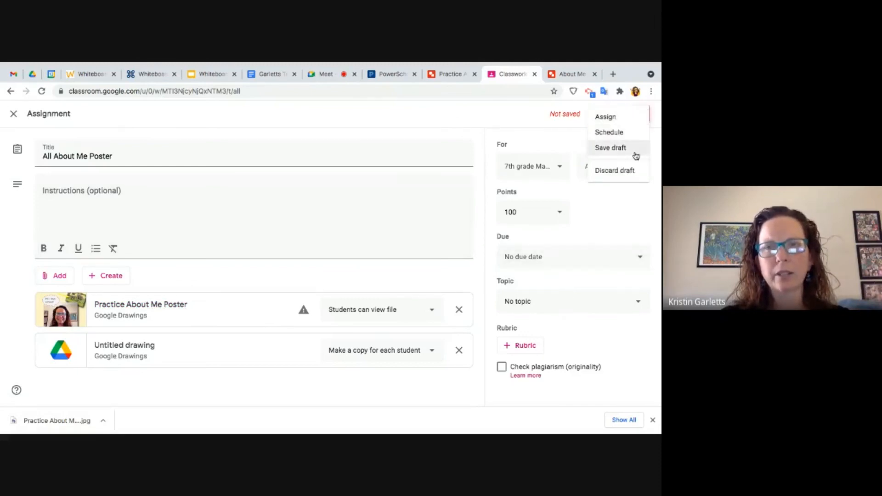
left_click(636, 156)
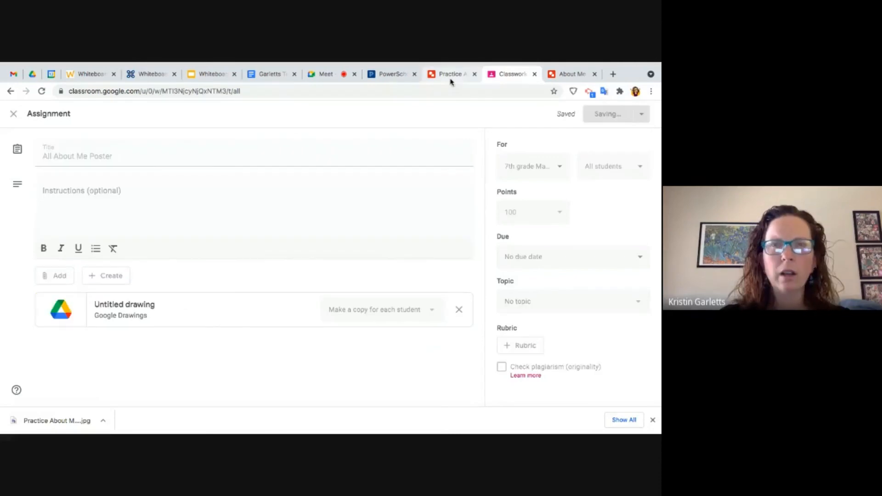
left_click(449, 78)
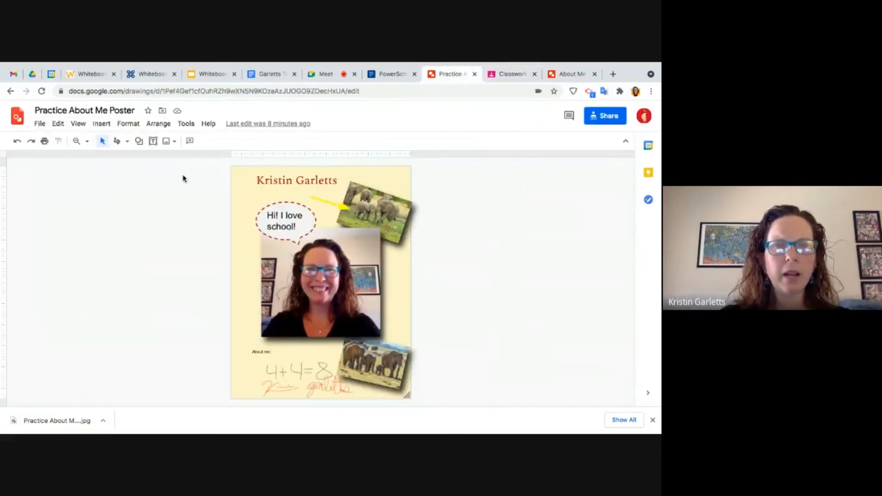